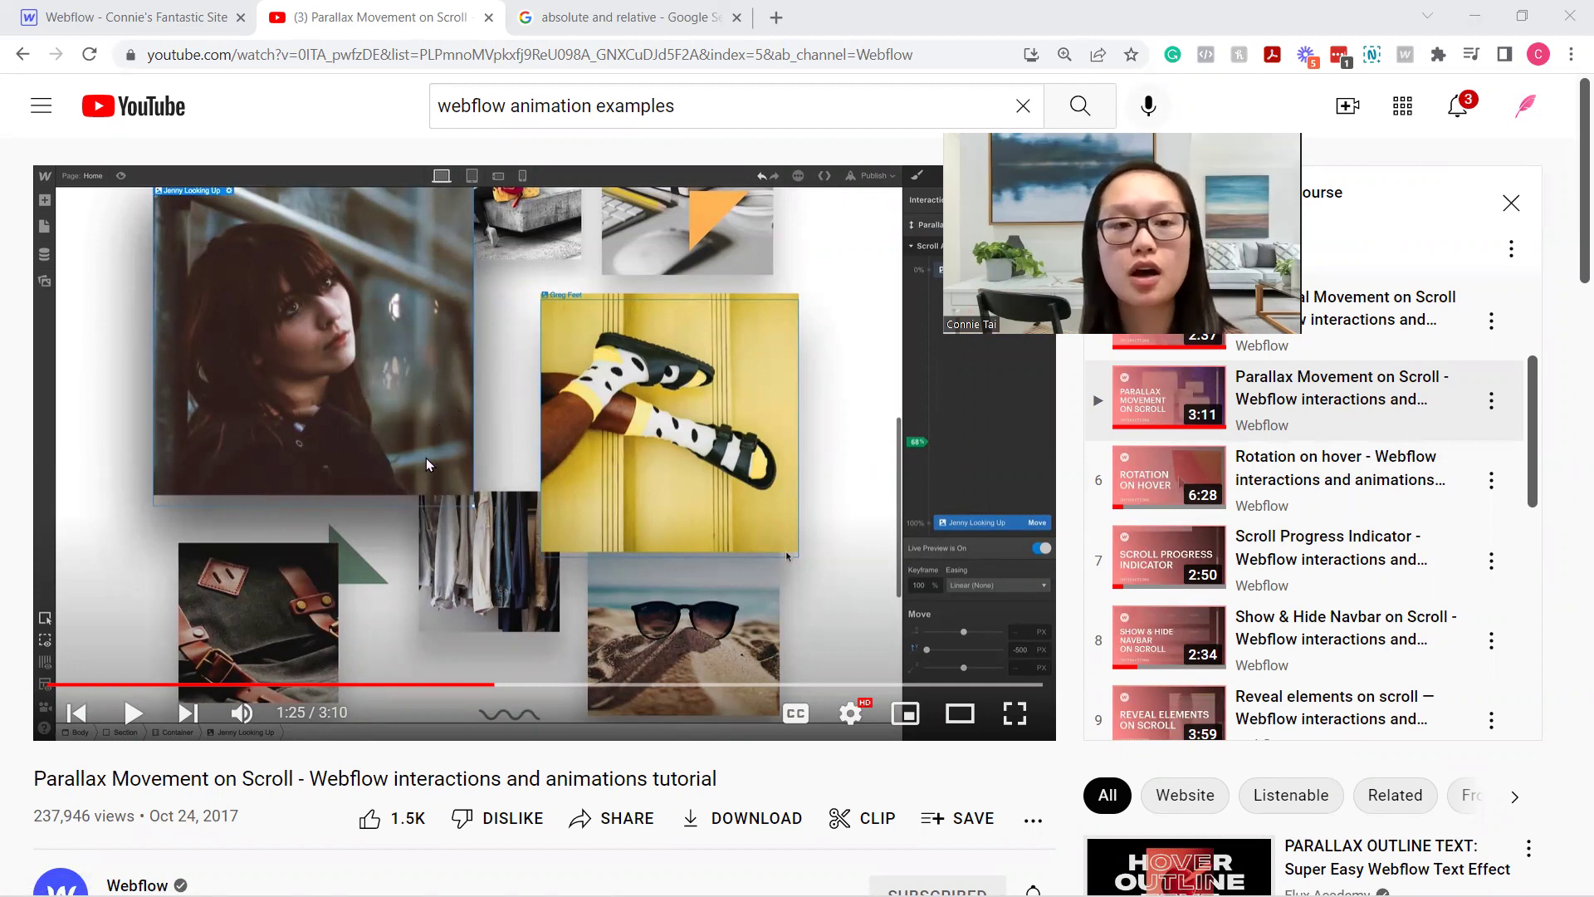
Play and pause the Parallax Movement on Scroll tutorial, then switch to the Webflow Designer
{"action": "left_click", "coordinate": [428, 463]}
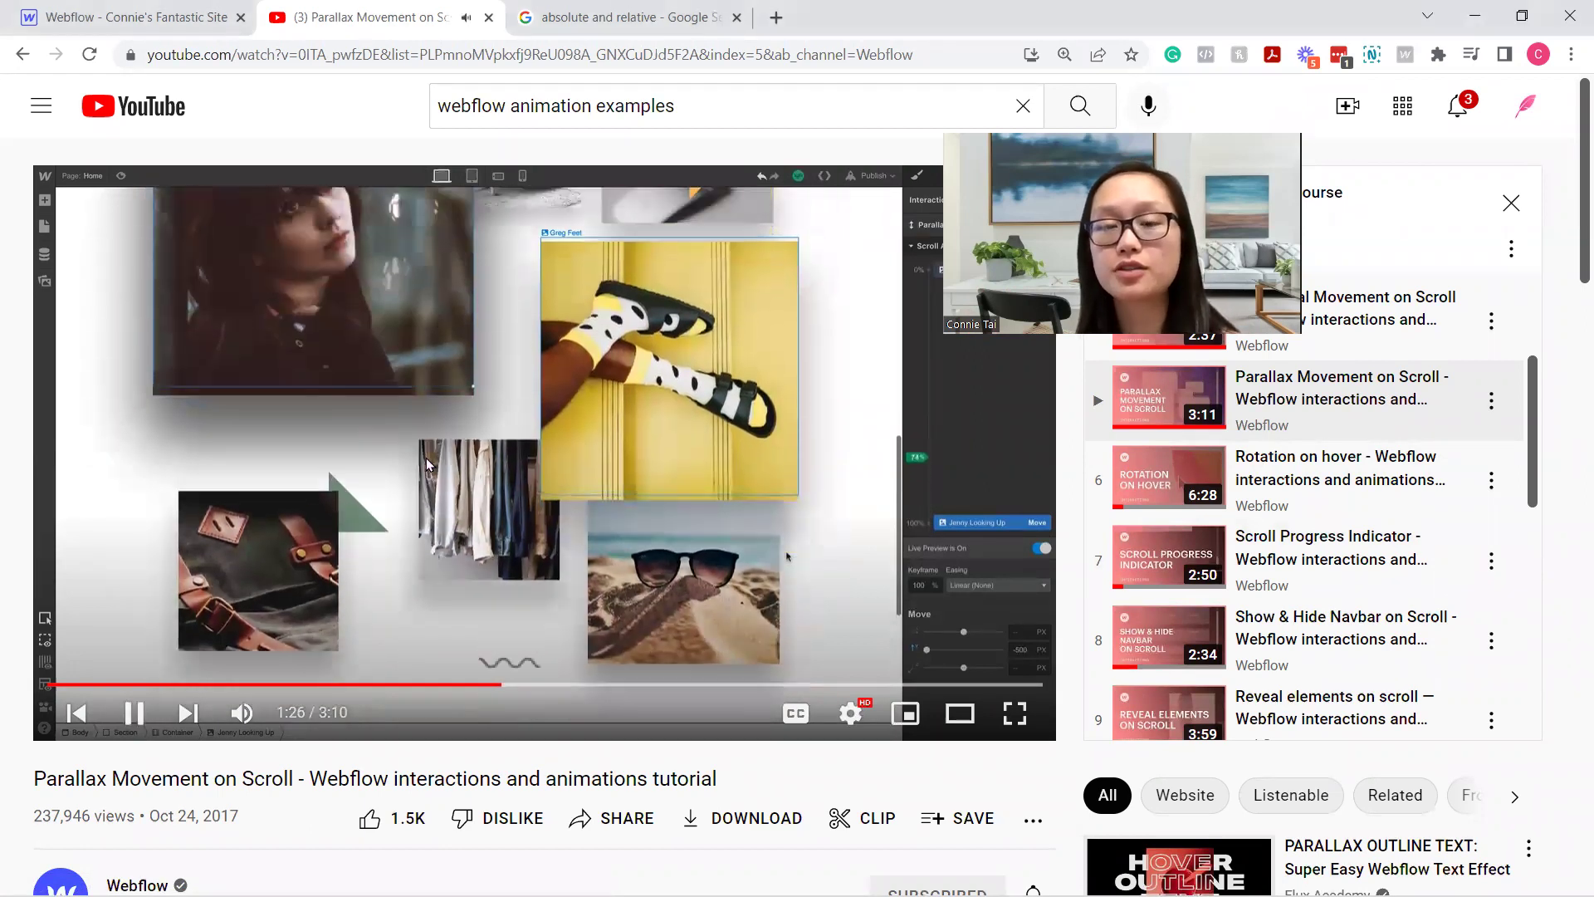
{"action": "left_click", "coordinate": [428, 465]}
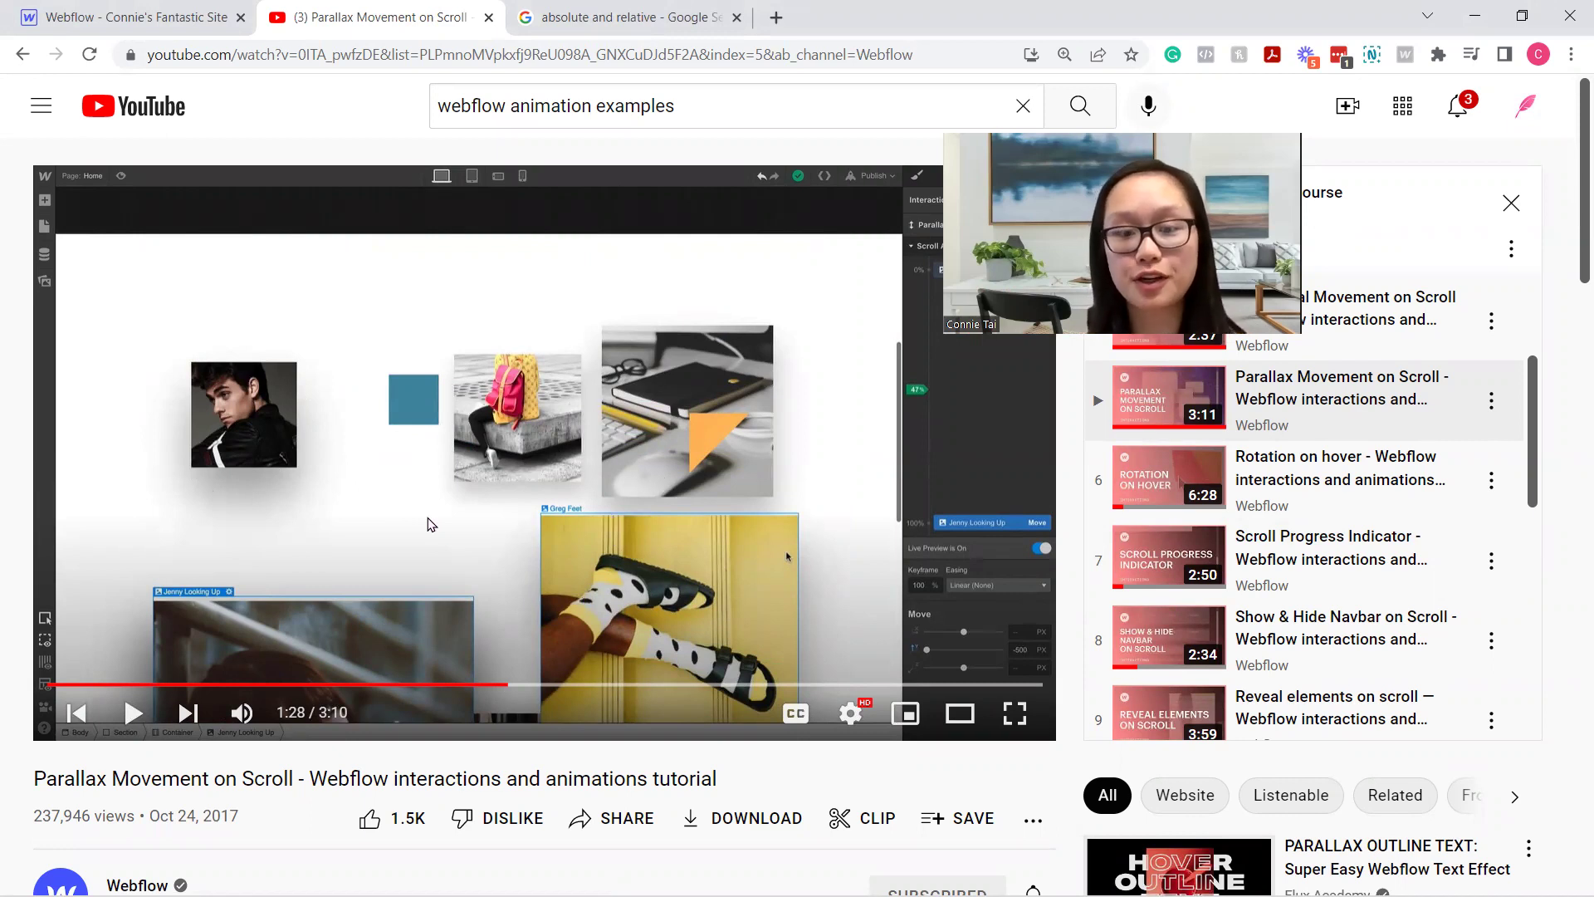
{"action": "key", "text": "alt+Tab"}
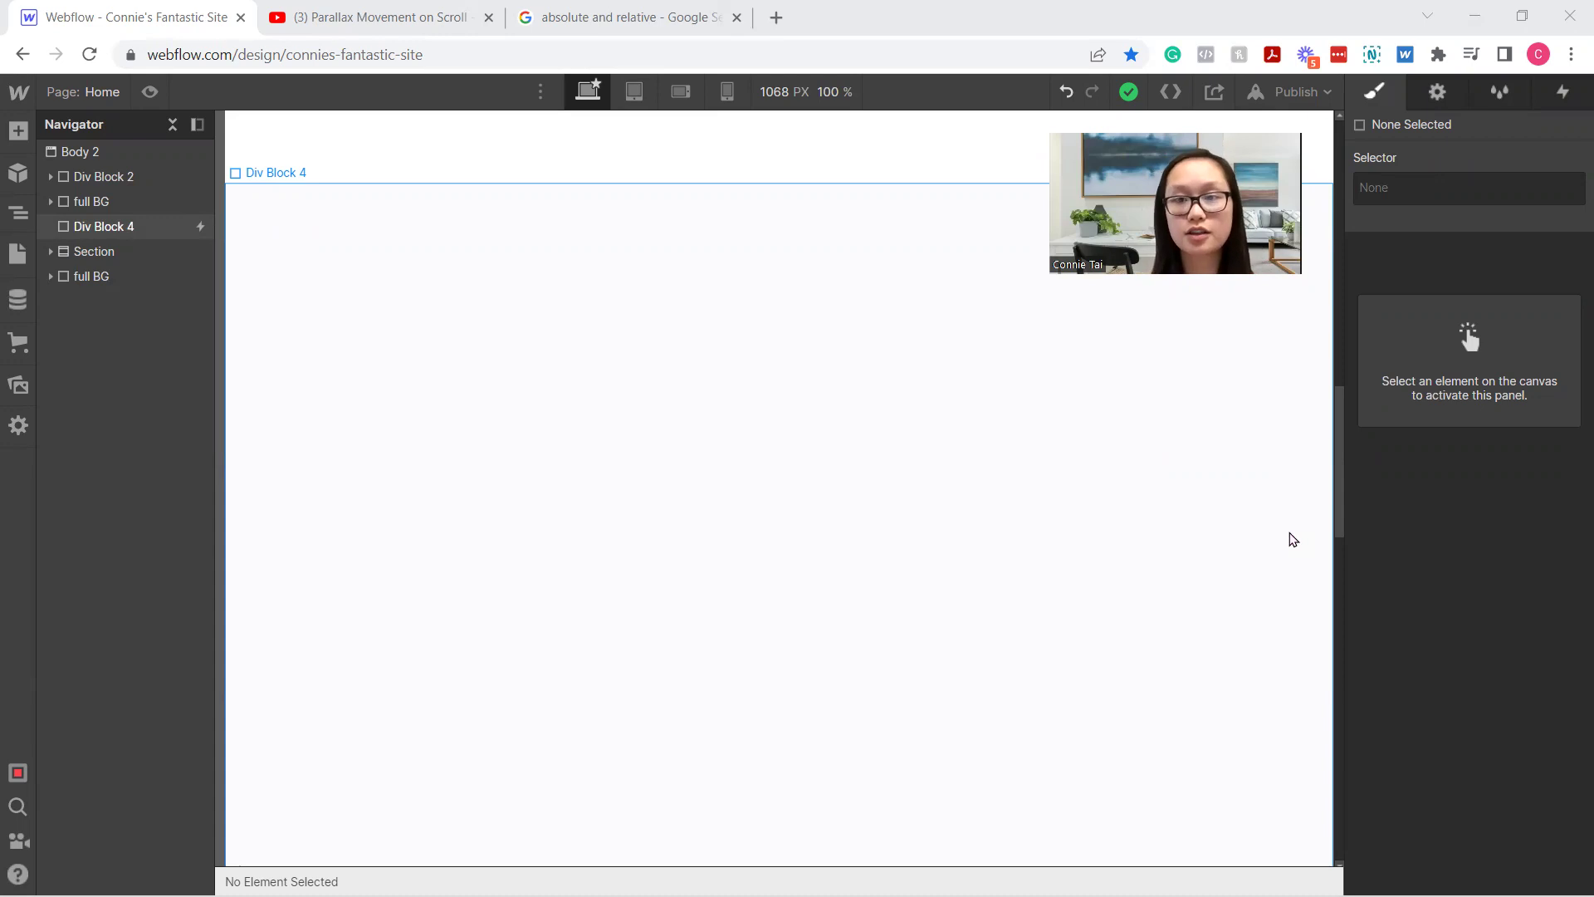
Insert an Image into Div Block 4 using the pexels-cottonbro-3171157.jpg photo
{"action": "left_click", "coordinate": [821, 530]}
{"action": "key", "text": "ctrl+k"}
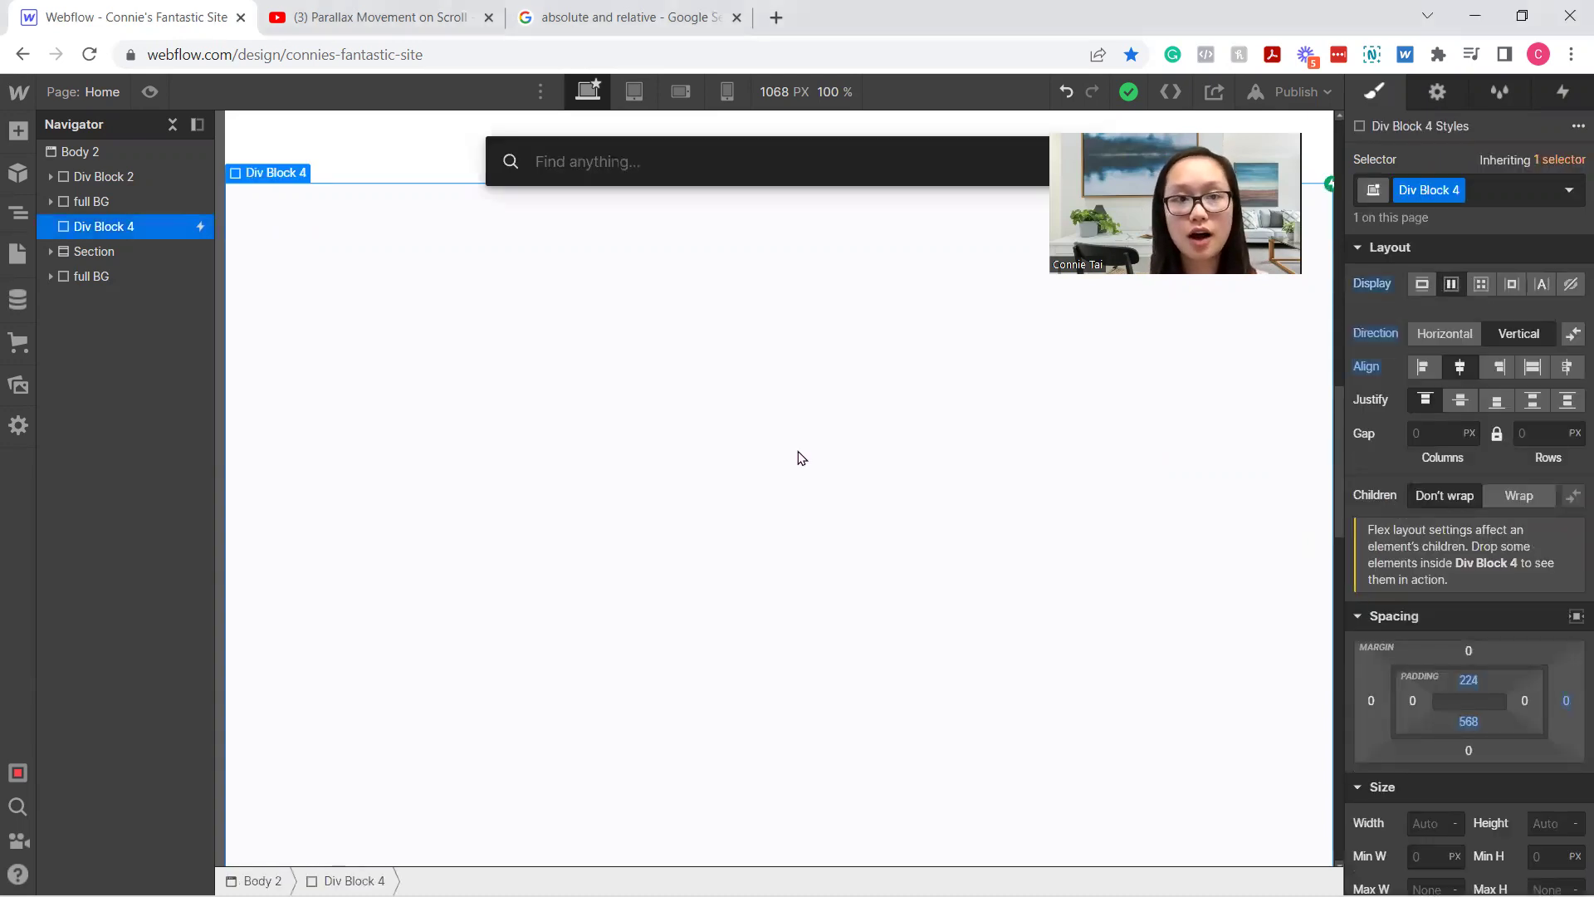
{"action": "type", "text": "image"}
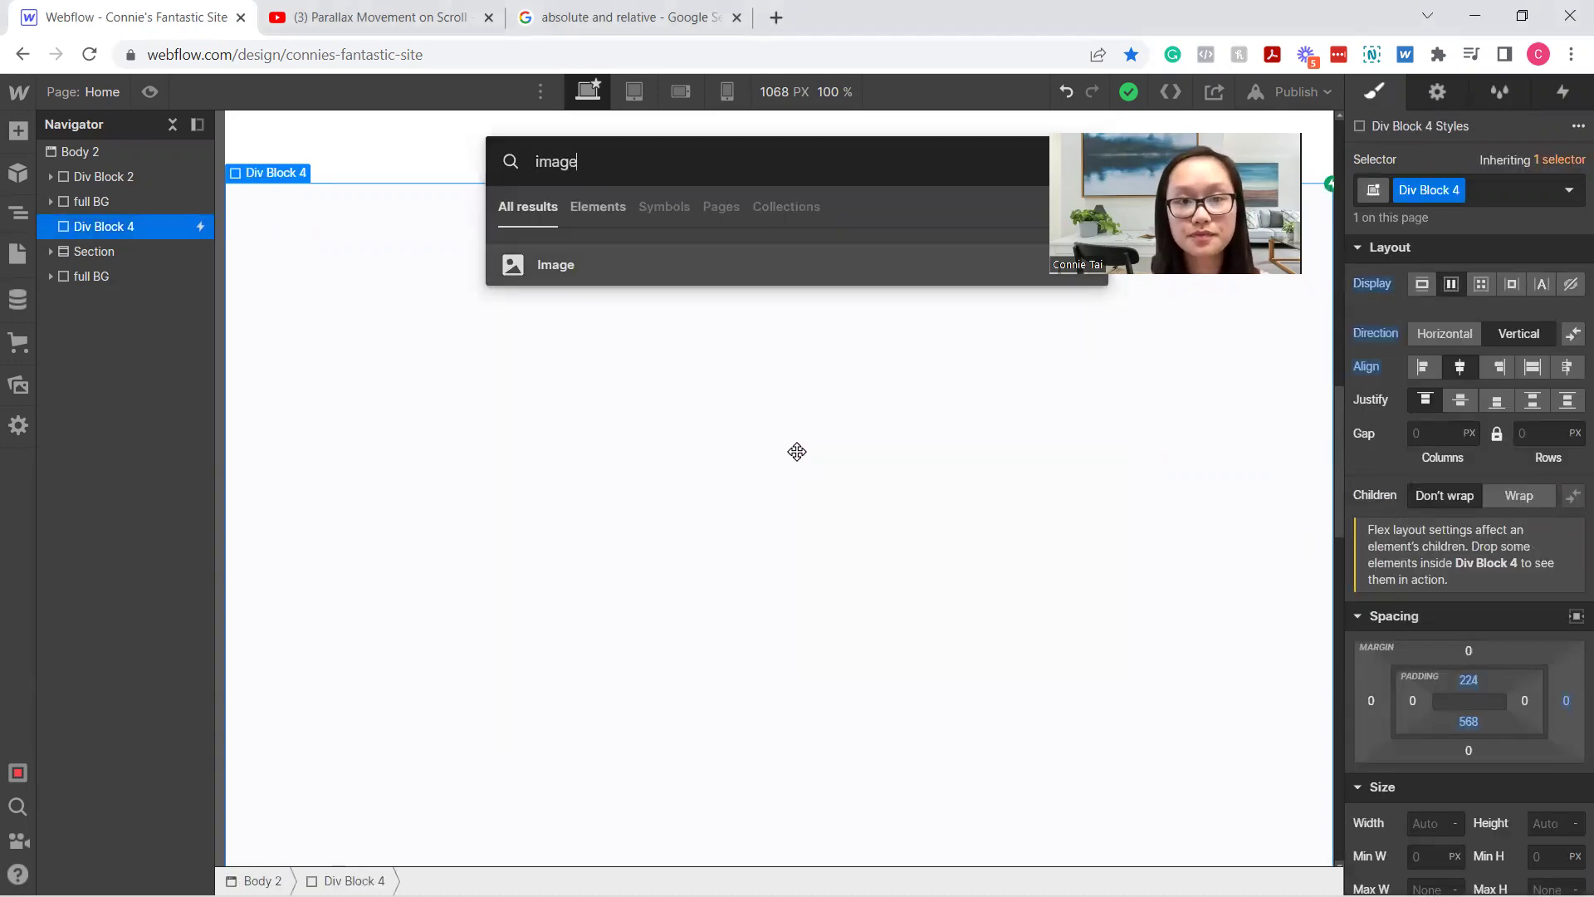
{"action": "key", "text": "Return"}
{"action": "left_click", "coordinate": [893, 523]}
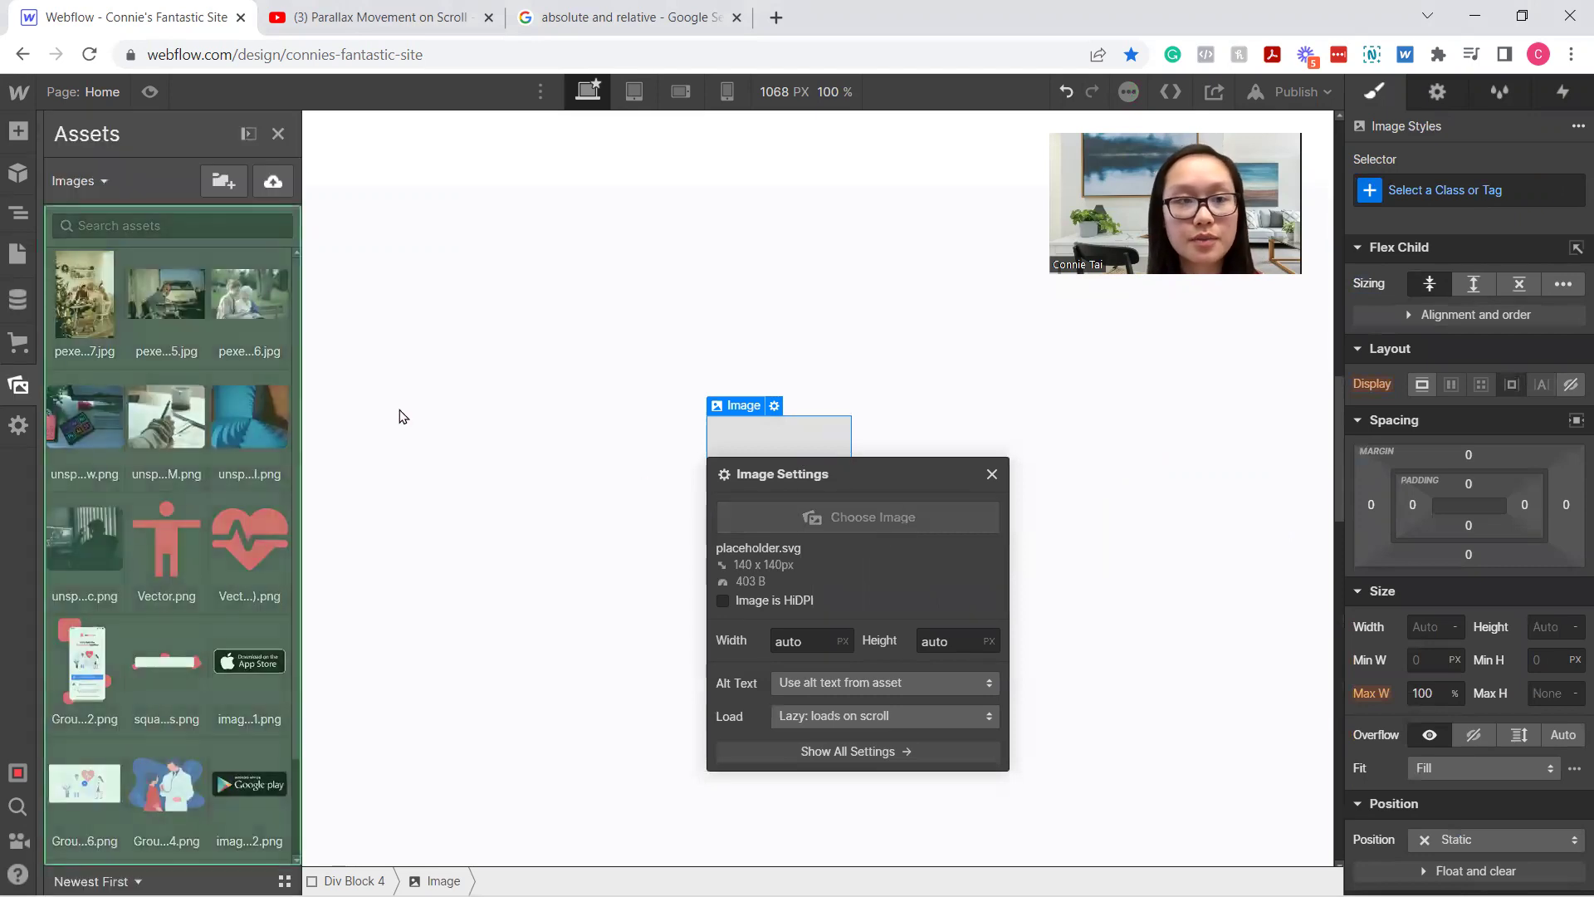
{"action": "left_click", "coordinate": [91, 316]}
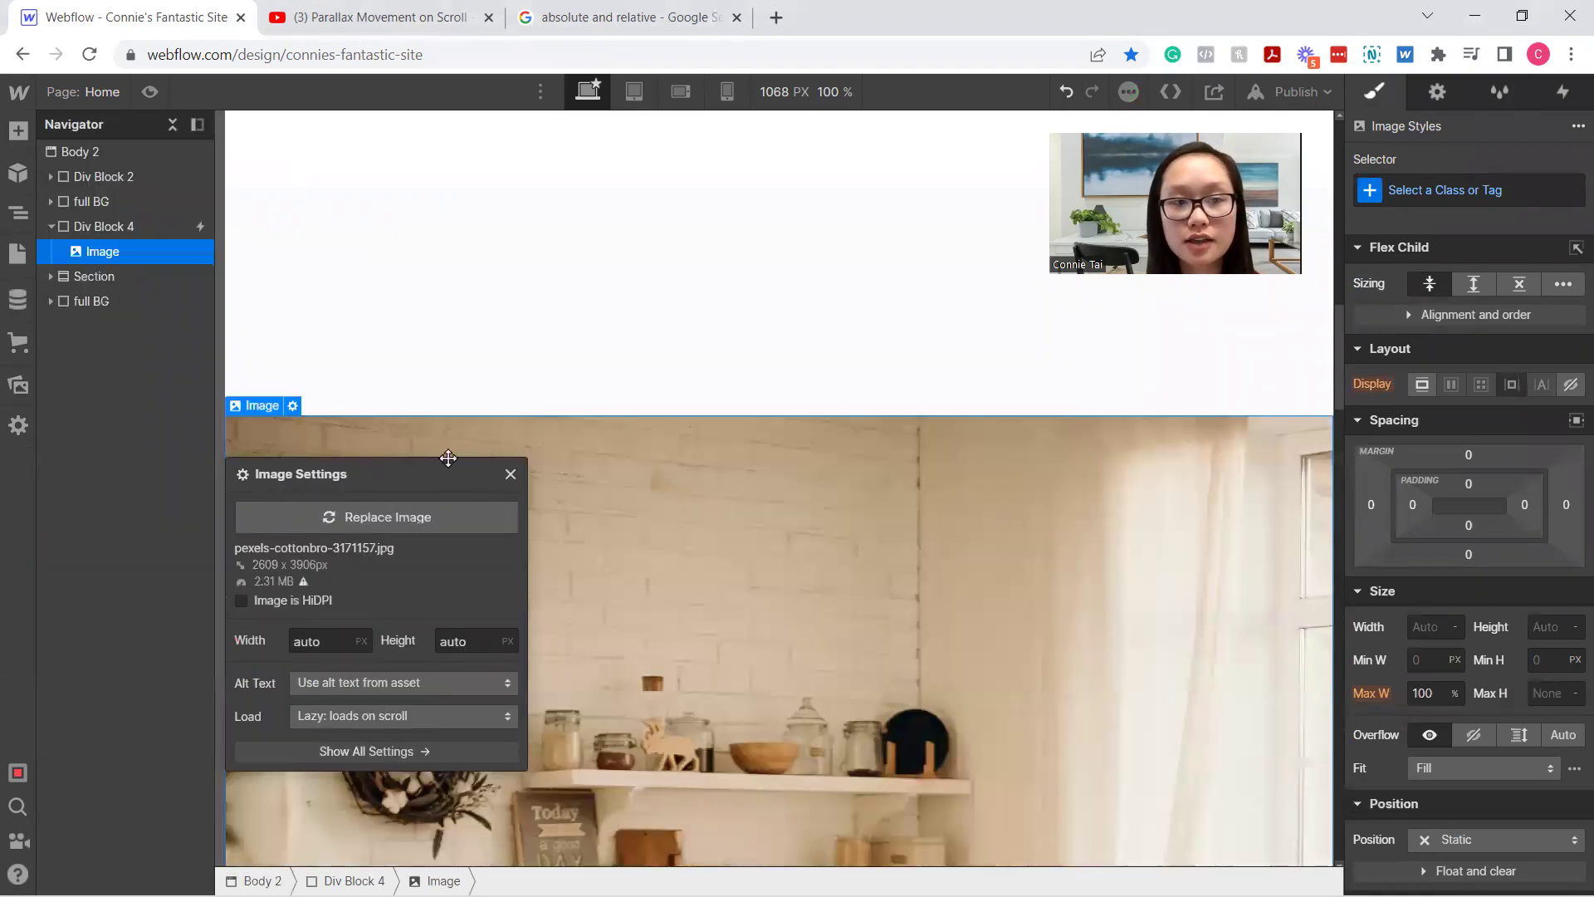
{"action": "left_click", "coordinate": [510, 475]}
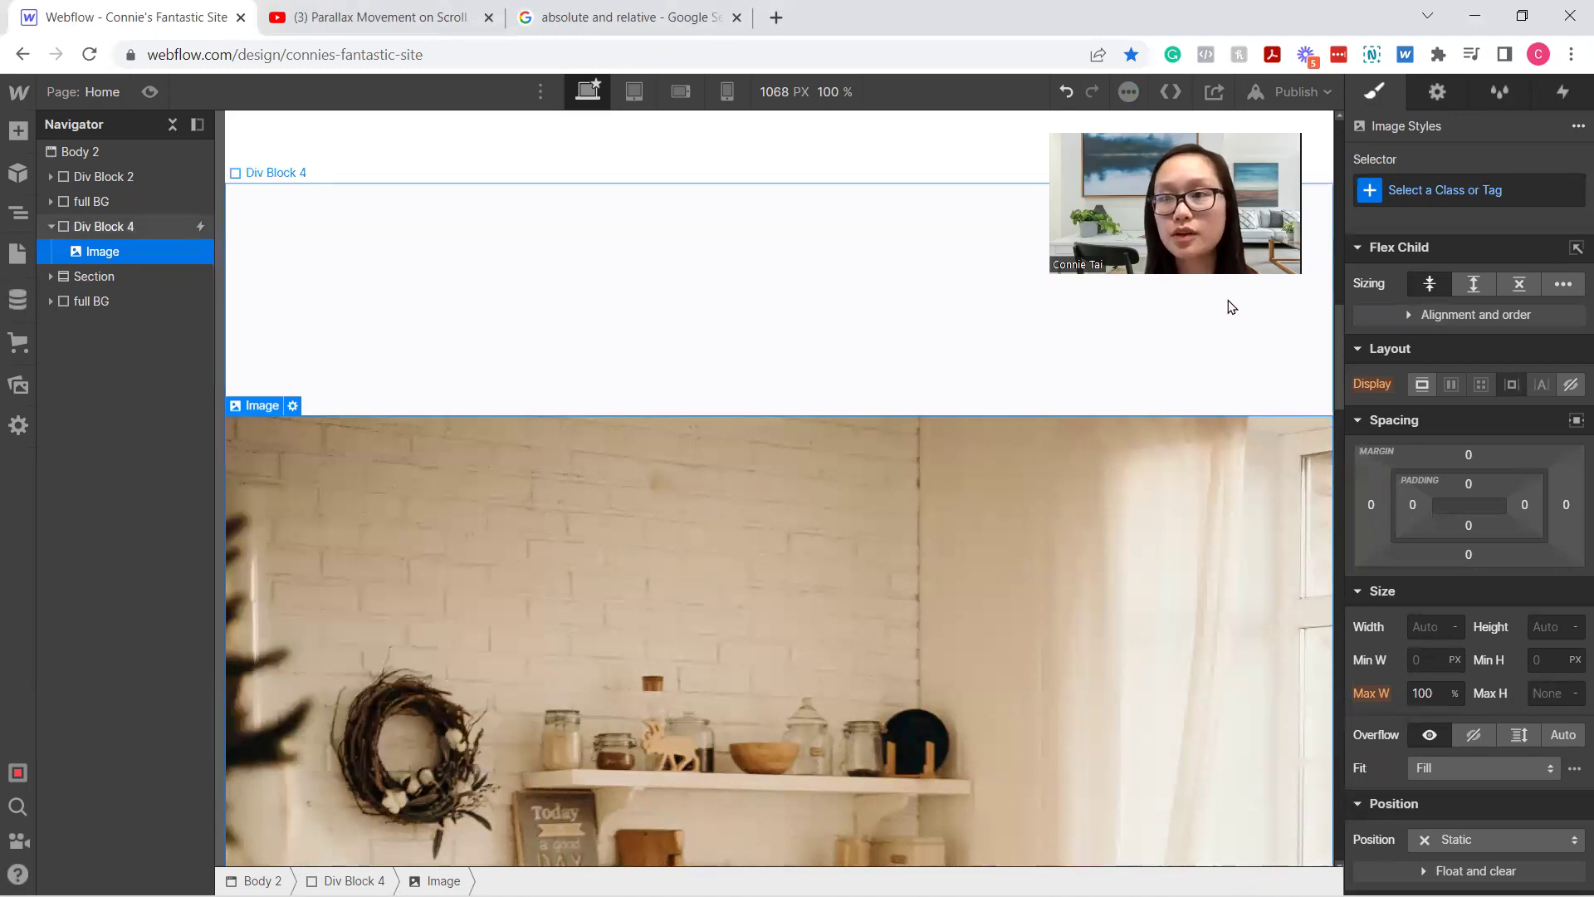
Give the new image the class image-wrapper
{"action": "left_click", "coordinate": [1448, 192]}
{"action": "type", "text": "image"}
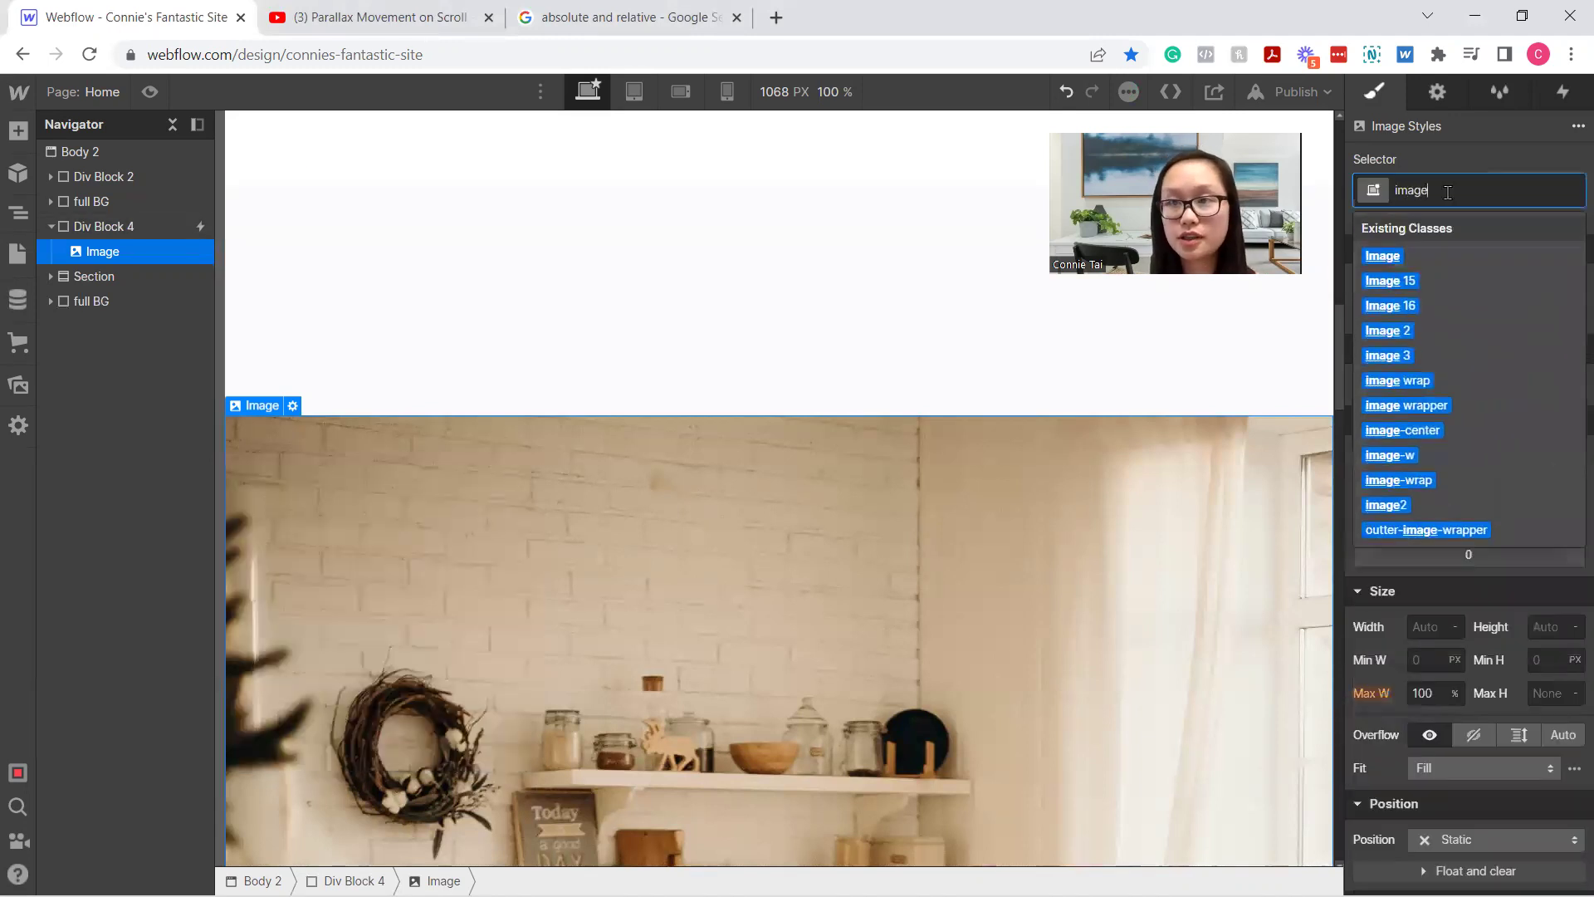
{"action": "type", "text": "-w"}
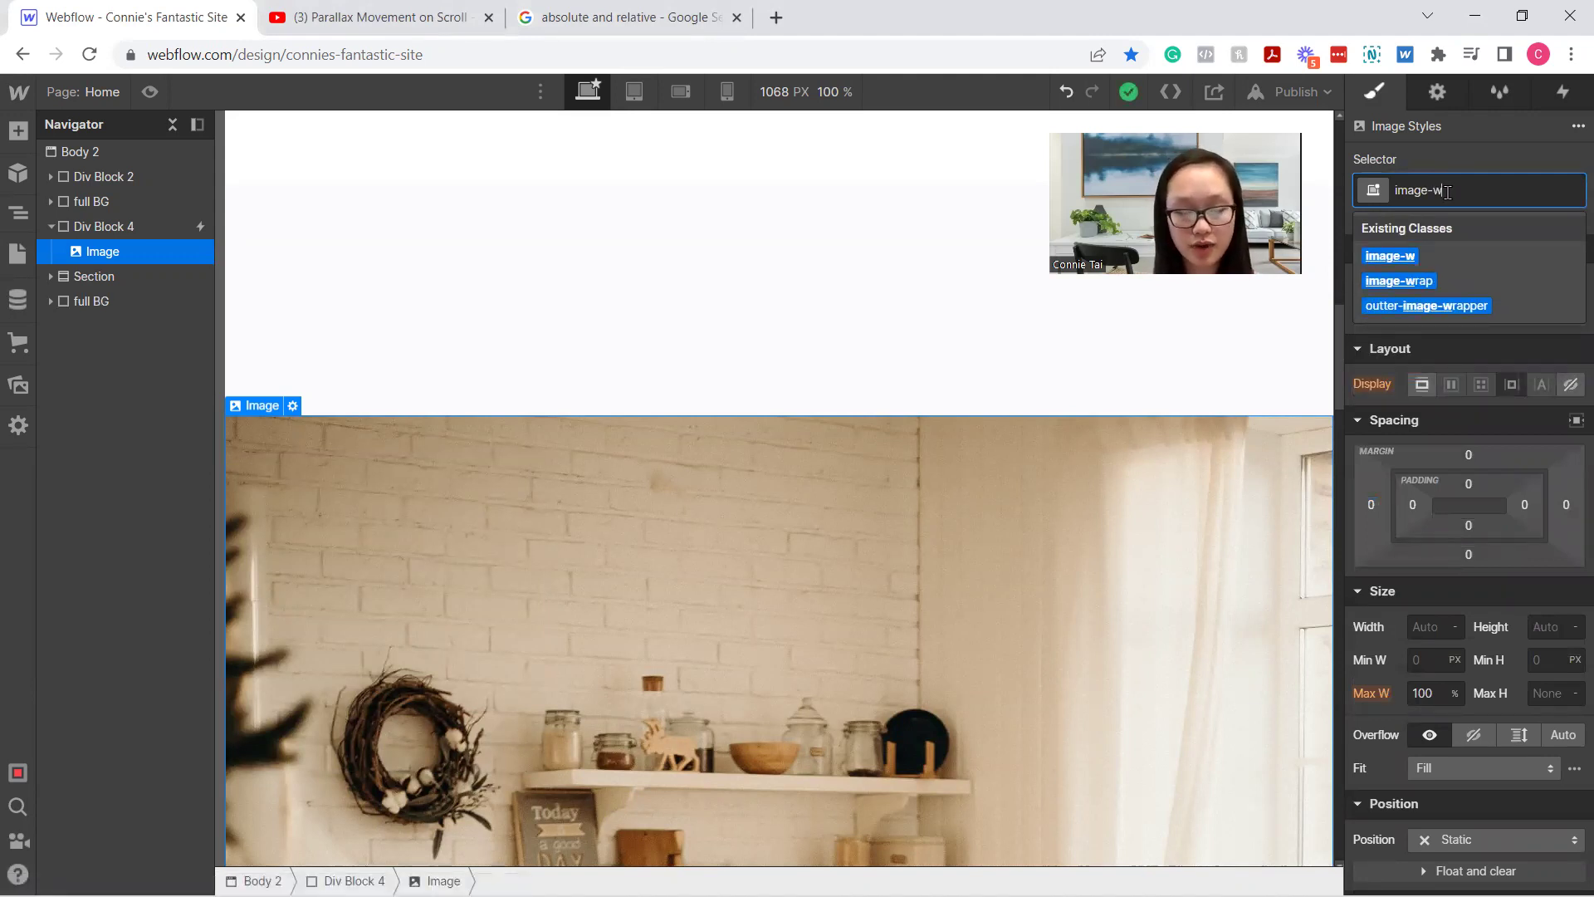
{"action": "type", "text": "rapper"}
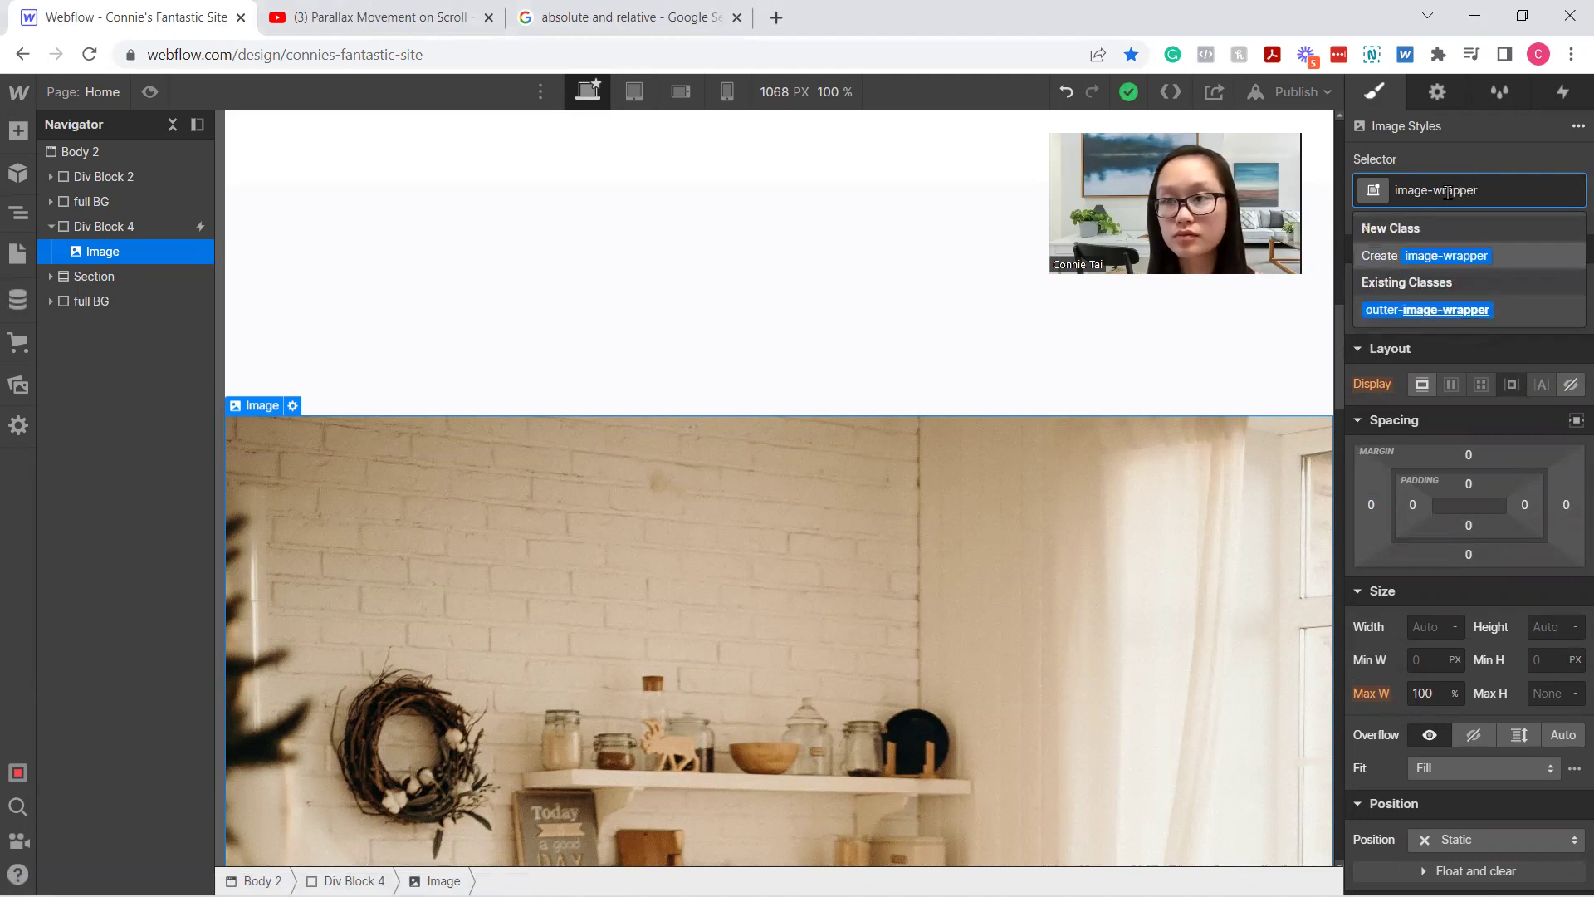
{"action": "key", "text": "Return"}
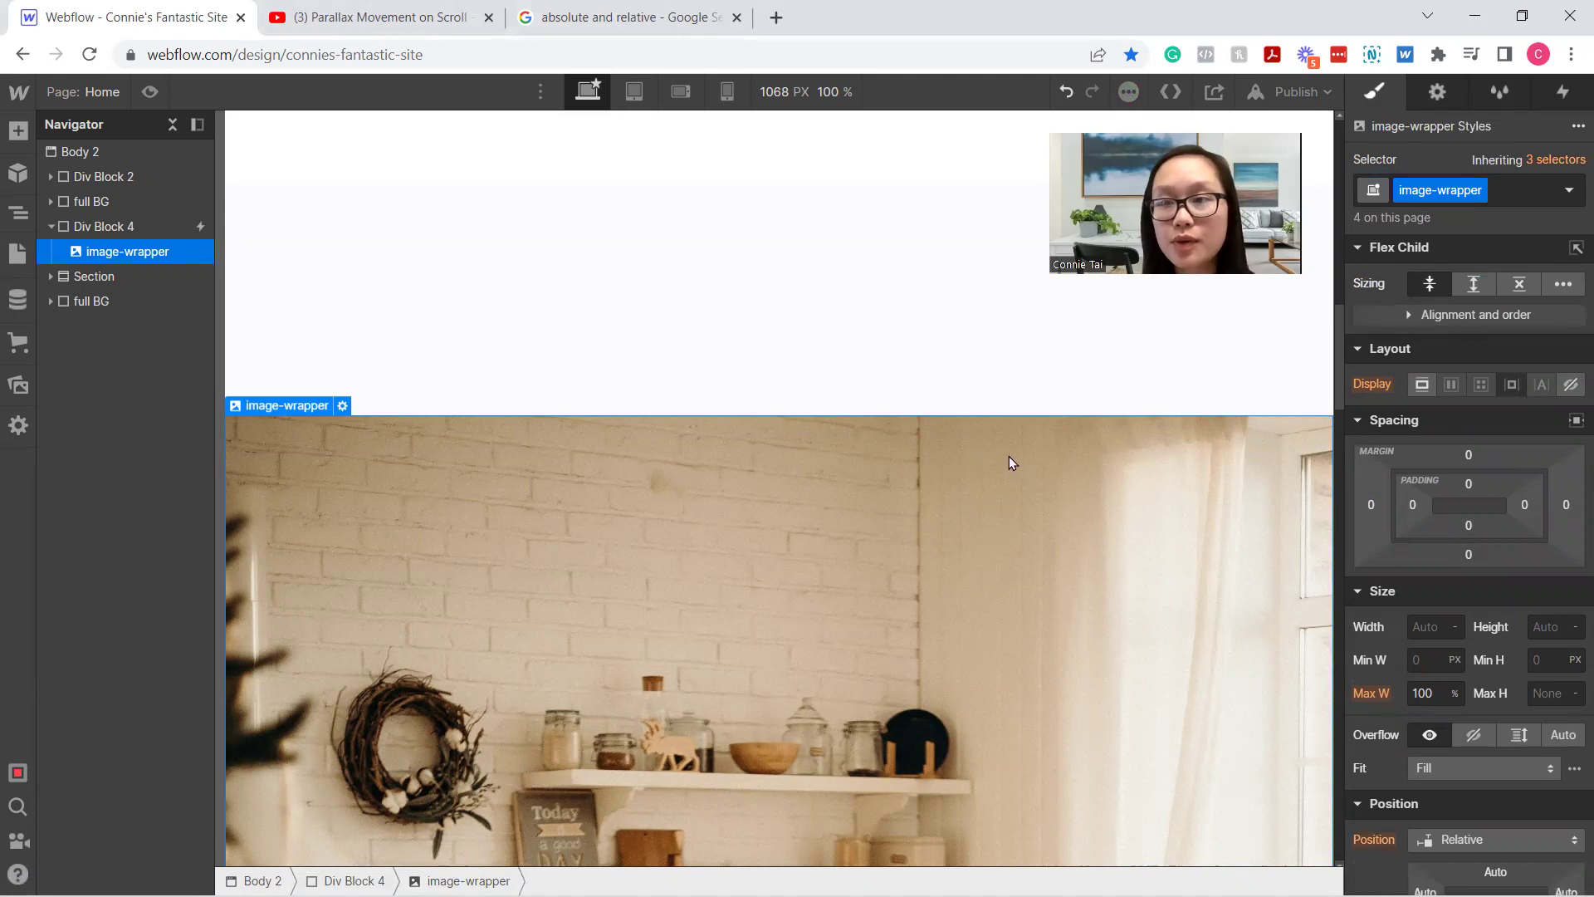
Set the image width to 200 px and its corner radius to 20 px
{"action": "left_click", "coordinate": [1443, 627]}
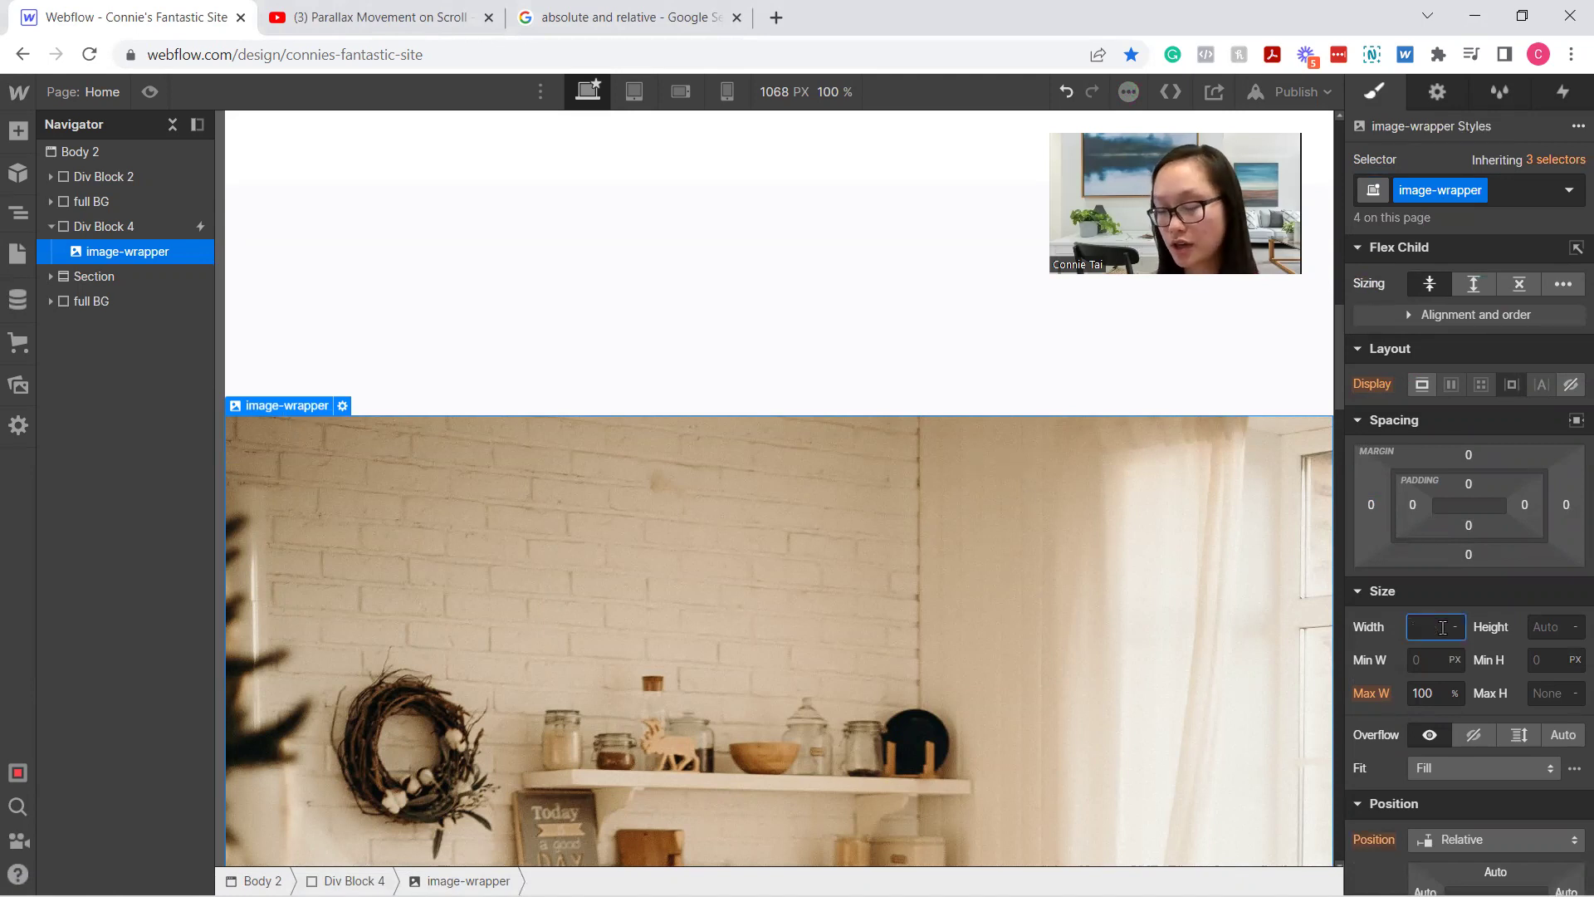
{"action": "type", "text": "200"}
{"action": "key", "text": "Return"}
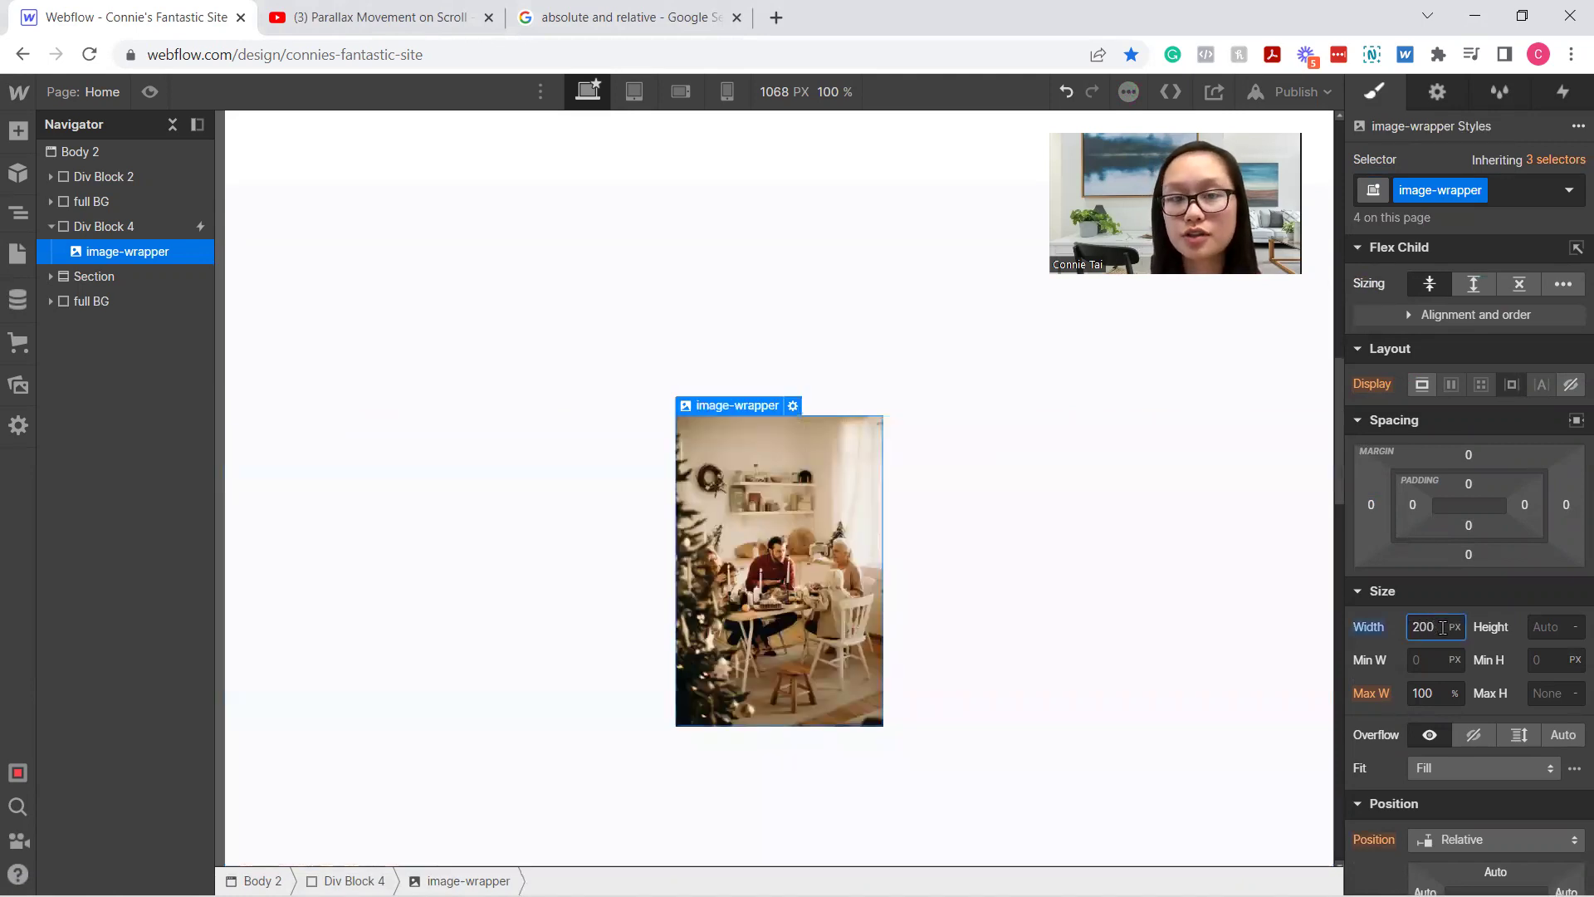
{"action": "scroll", "coordinate": [1443, 627], "scroll_direction": "down", "scroll_amount": 6}
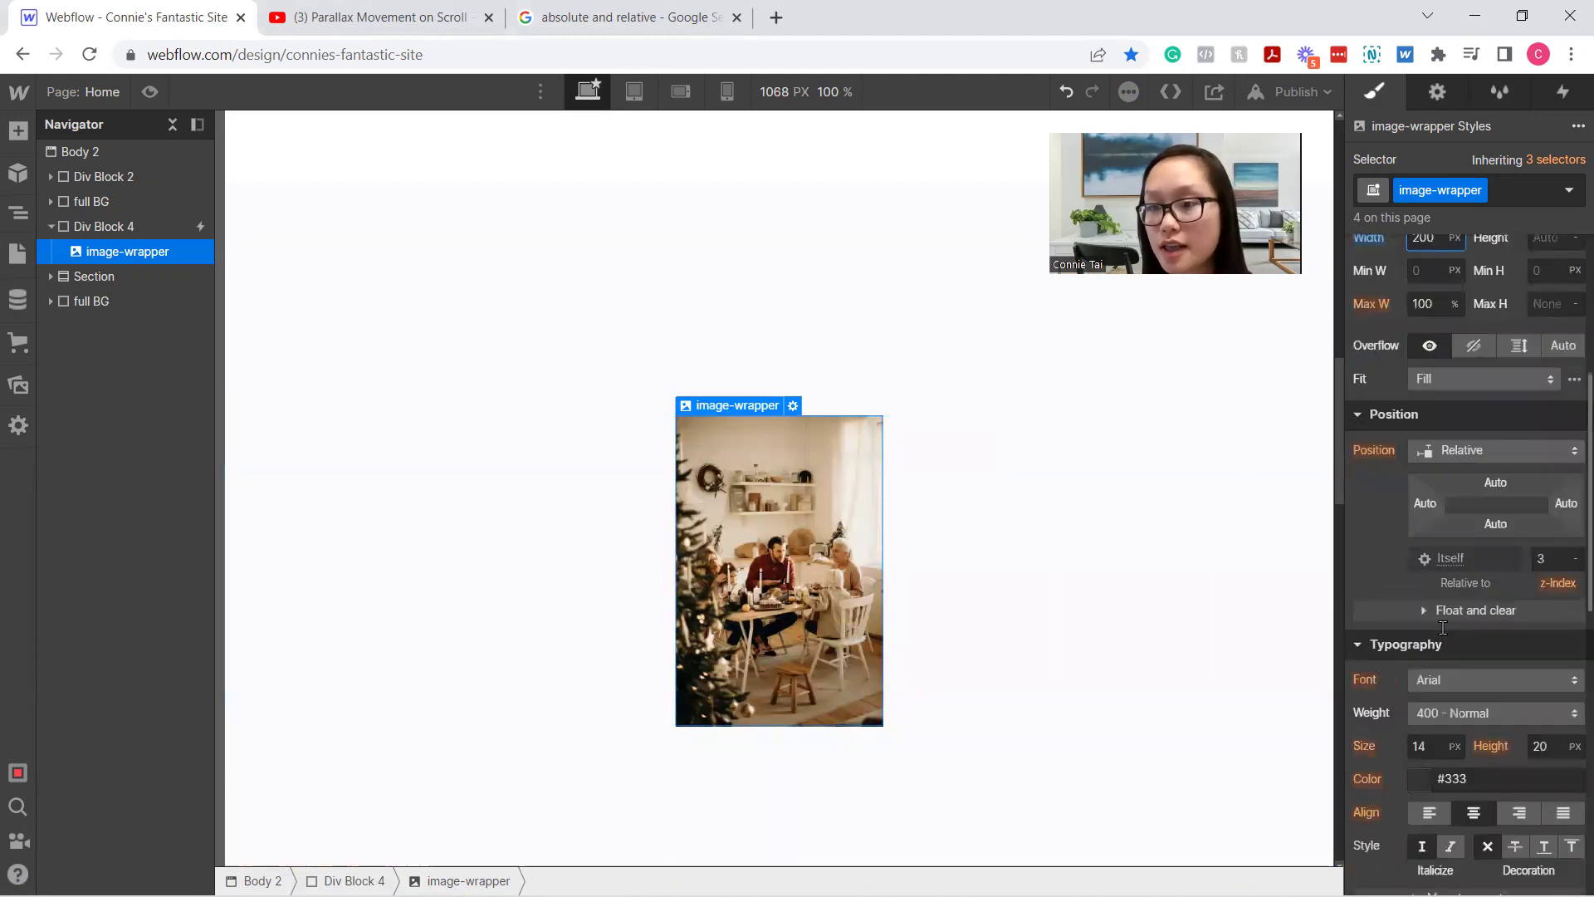
{"action": "scroll", "coordinate": [1460, 661], "scroll_direction": "down", "scroll_amount": 3}
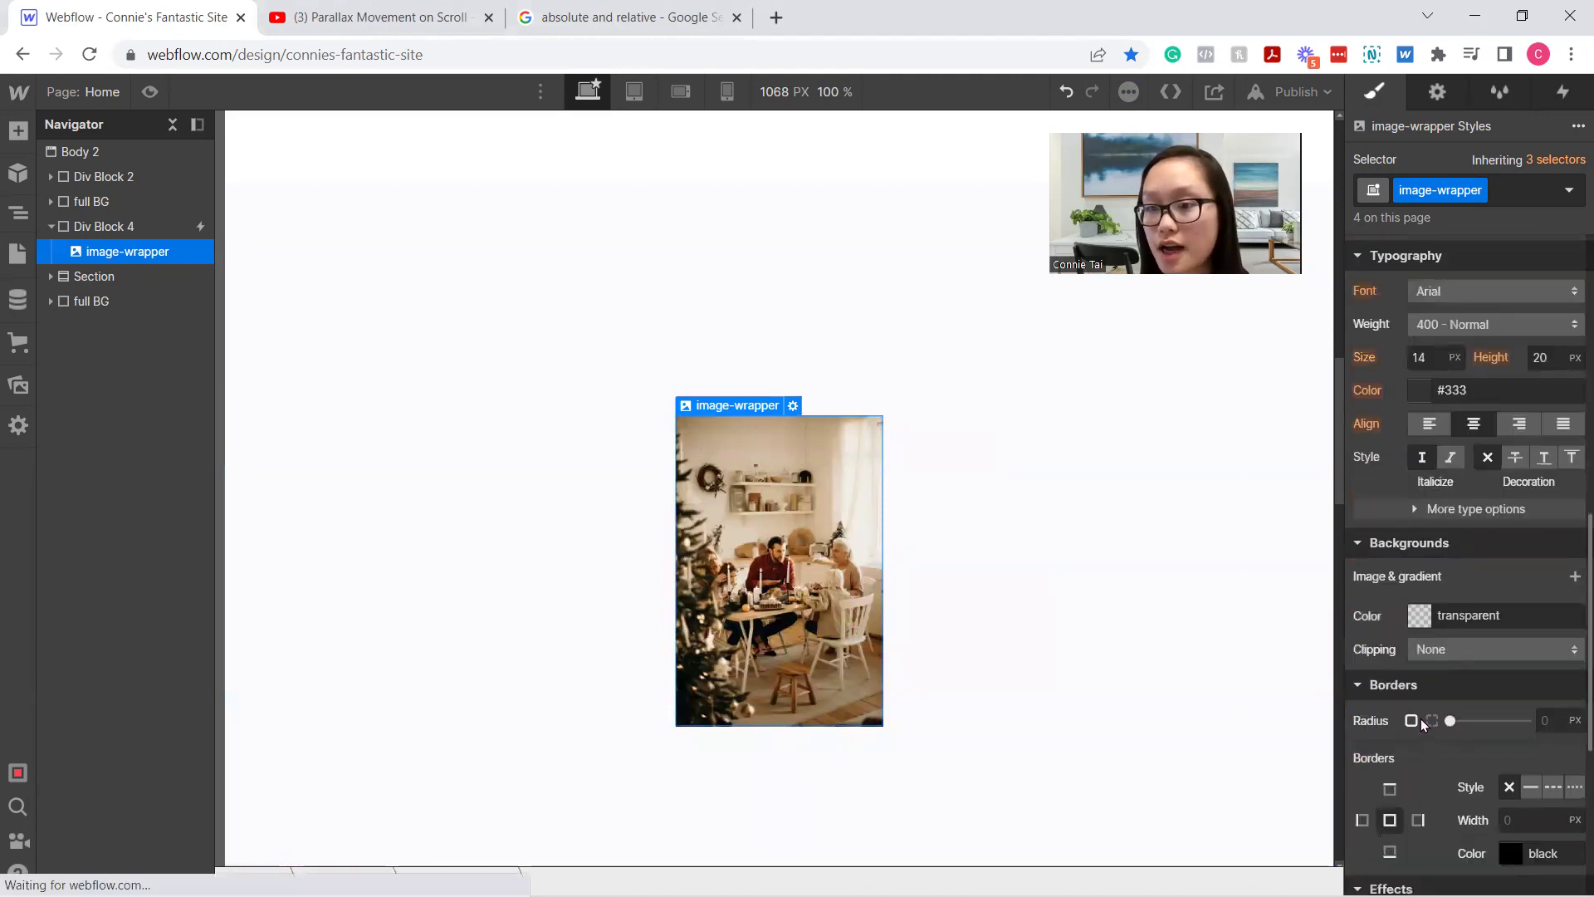
{"action": "left_click_drag", "start_coordinate": [1449, 721], "coordinate": [1527, 721]}
Add a black box shadow at 29% opacity with an 8 px blur
{"action": "scroll", "coordinate": [1448, 664], "scroll_direction": "down", "scroll_amount": 4}
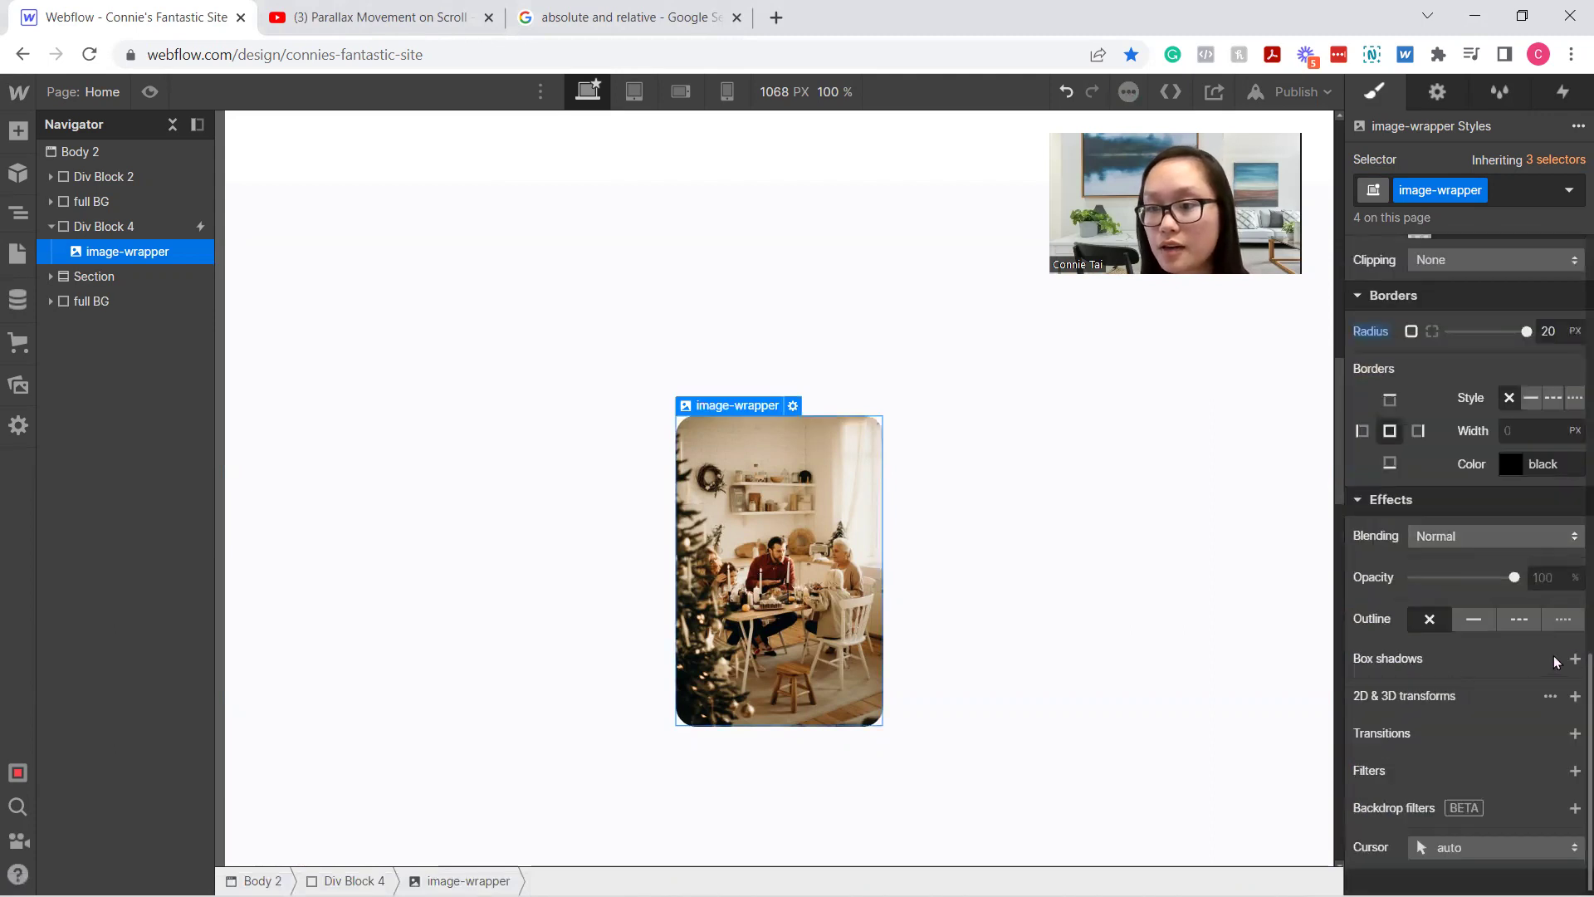
{"action": "left_click", "coordinate": [1575, 658]}
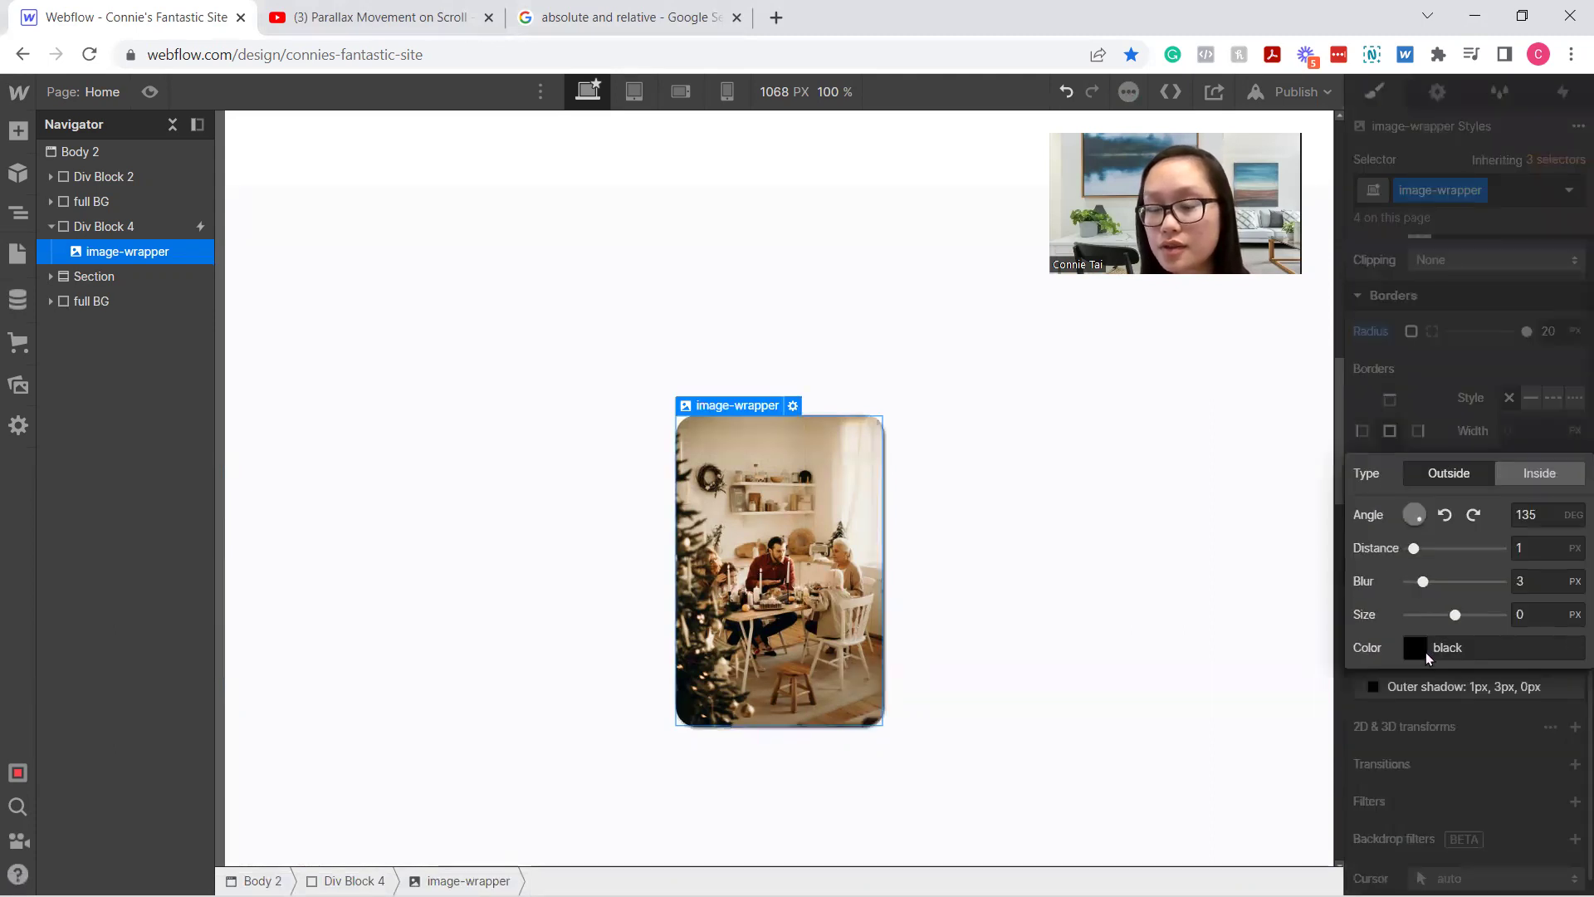
{"action": "left_click", "coordinate": [1423, 651]}
{"action": "left_click_drag", "start_coordinate": [1430, 506], "coordinate": [1449, 506]}
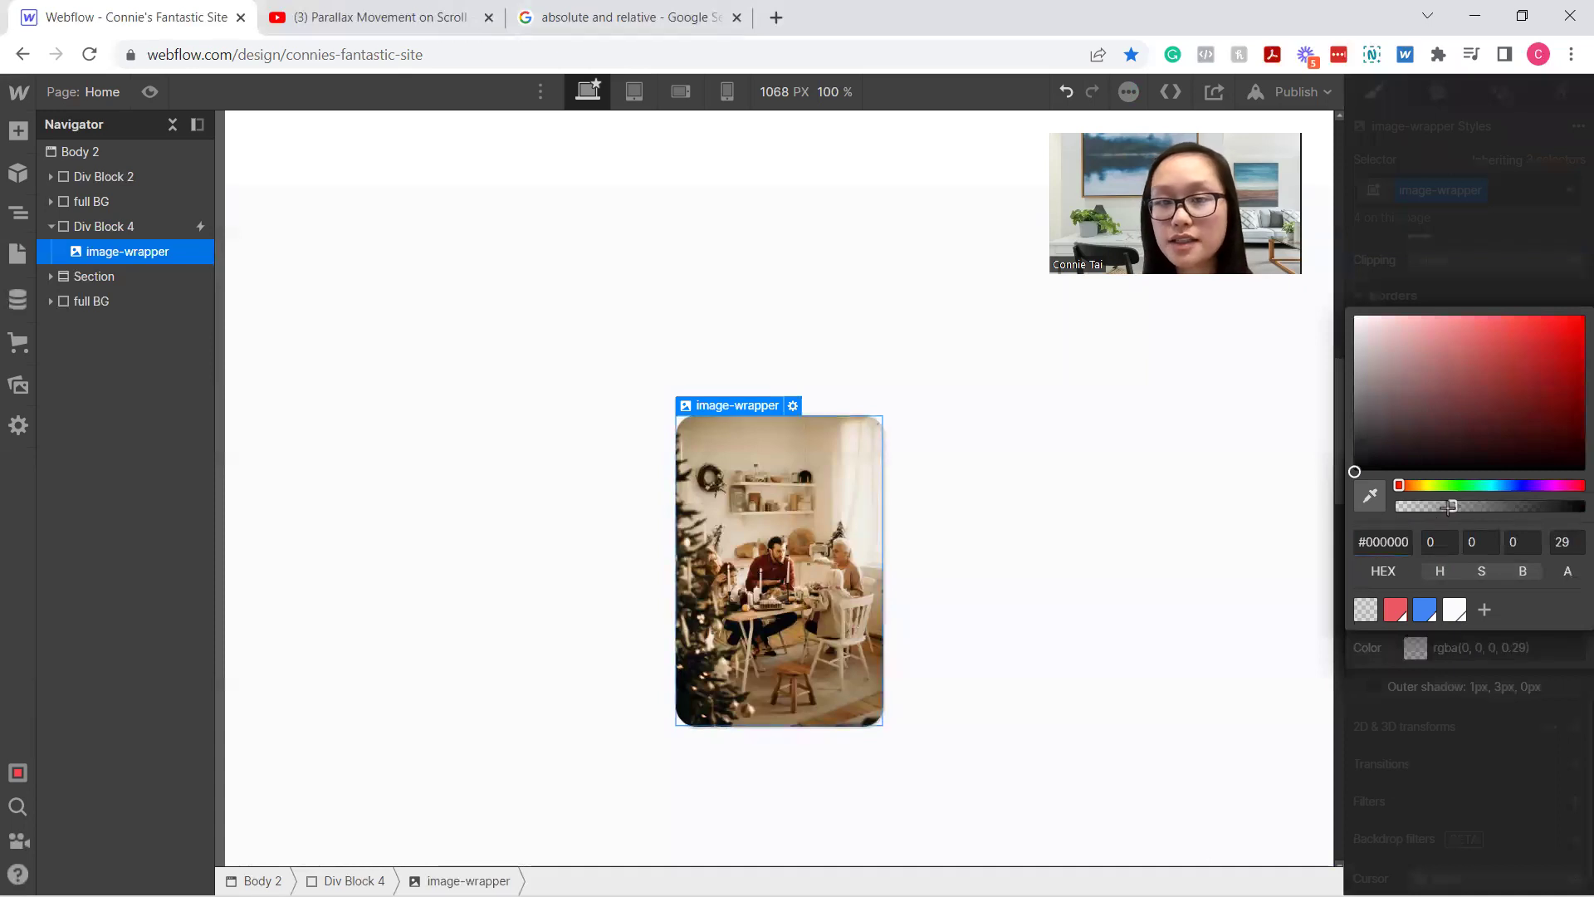
{"action": "left_click", "coordinate": [1438, 291]}
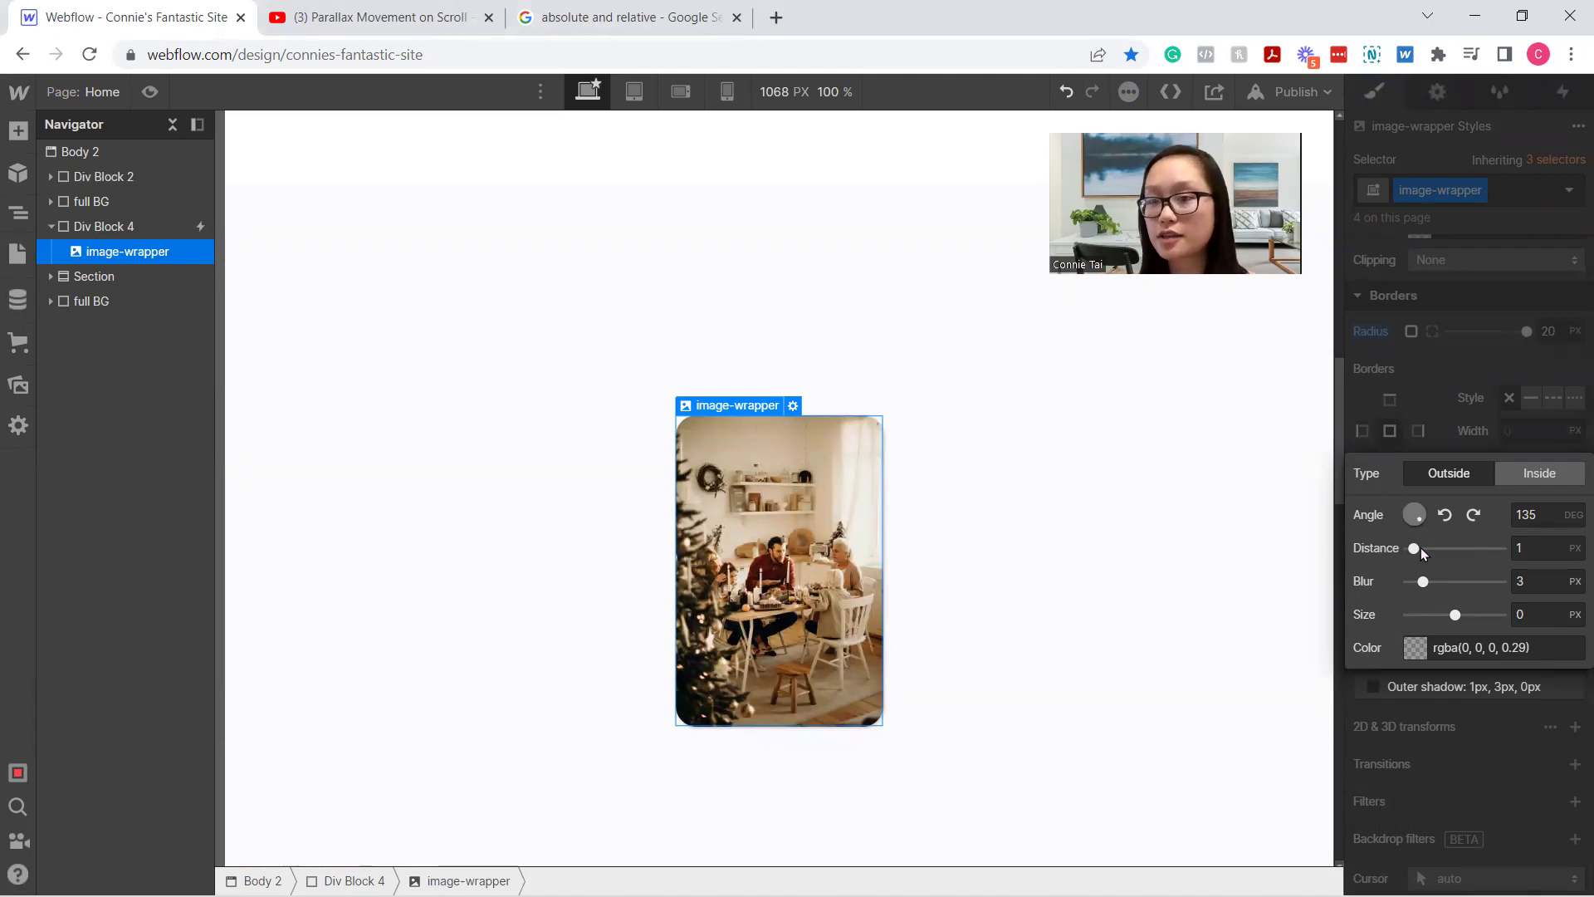
{"action": "left_click_drag", "start_coordinate": [1426, 582], "coordinate": [1465, 615]}
{"action": "left_click", "coordinate": [1174, 695]}
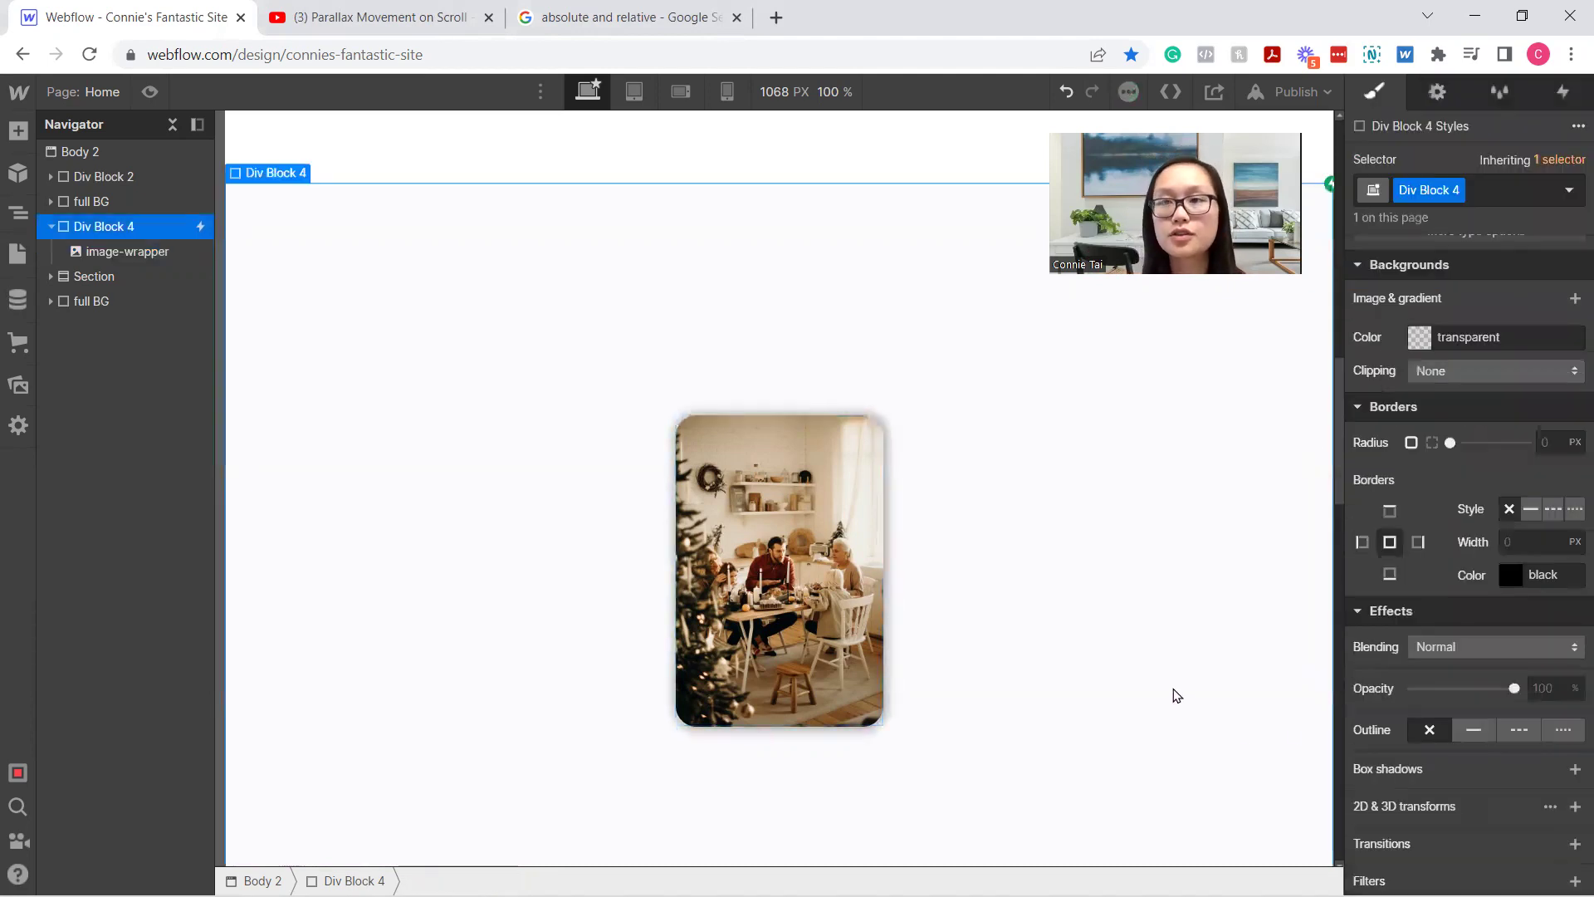
Duplicate the rounded image-wrapper image so Div Block 4 holds four copies
{"action": "left_click", "coordinate": [766, 629]}
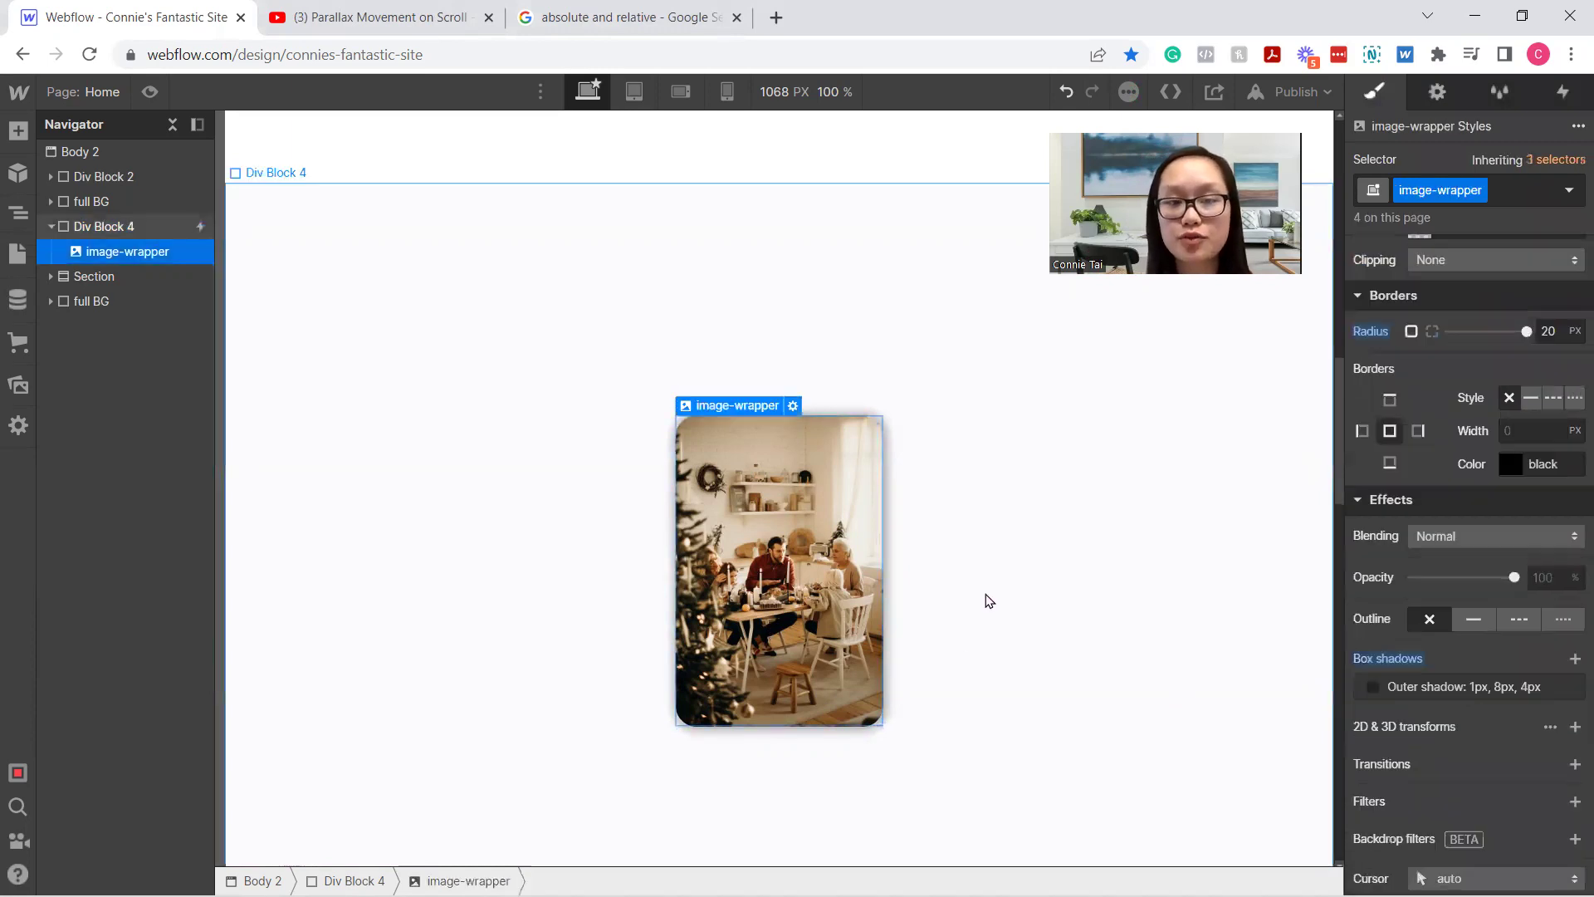
{"action": "scroll", "coordinate": [988, 598], "scroll_direction": "down", "scroll_amount": 3}
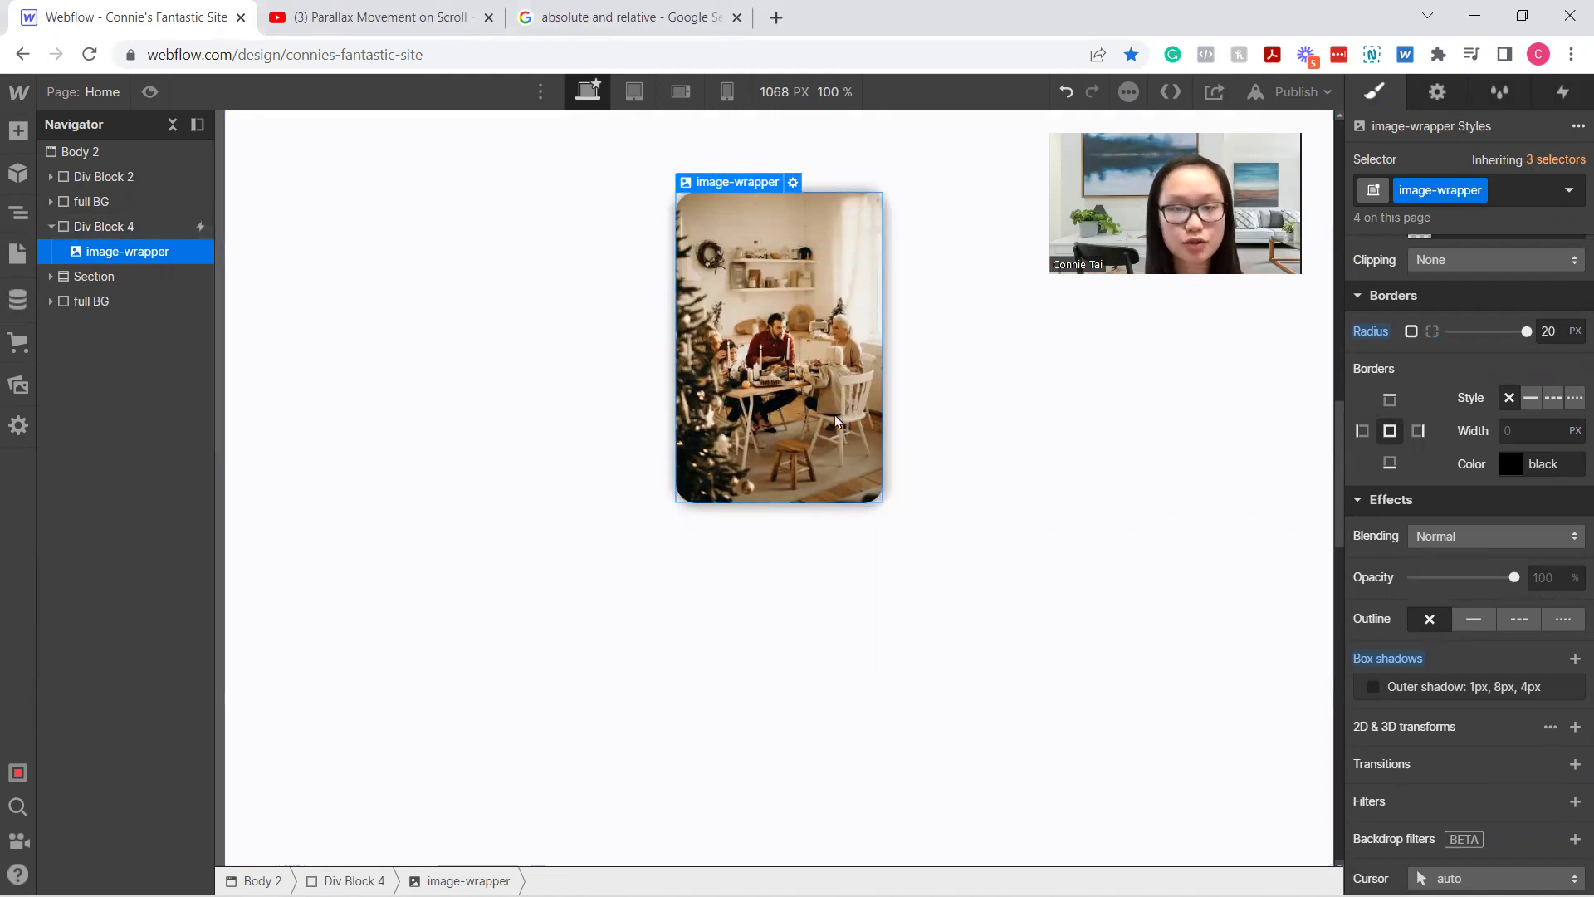
{"action": "key", "text": "ctrl+v"}
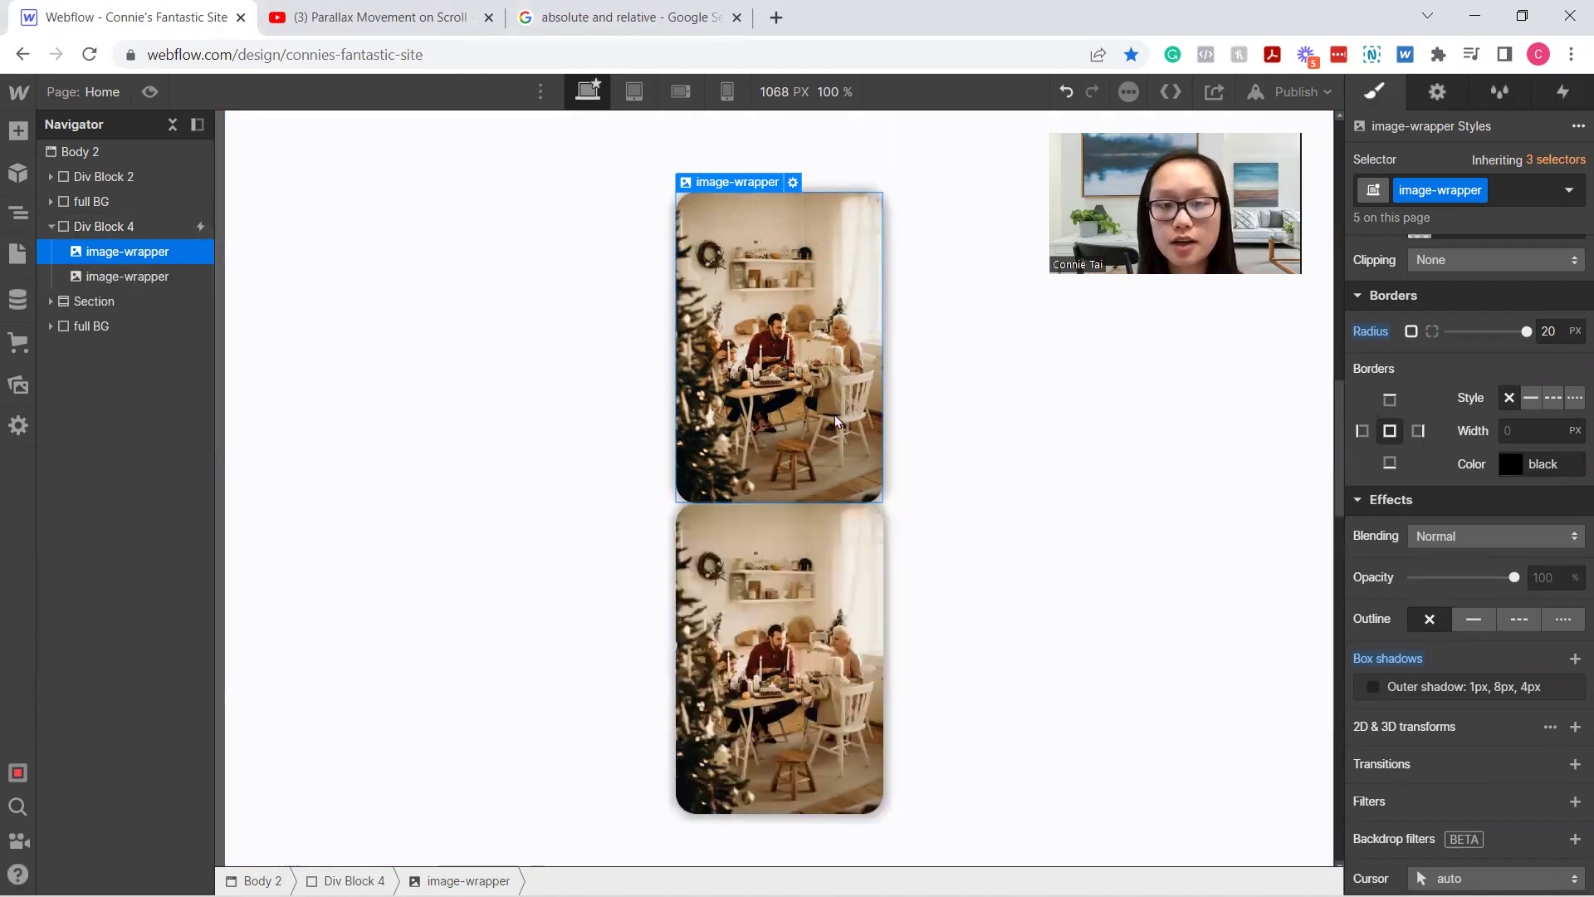
{"action": "key", "text": "ctrl+v"}
{"action": "key", "text": "ctrl+v"}
Replace images two to four with the andrea-piacquadio, blue and dark photos
{"action": "double_click", "coordinate": [771, 656]}
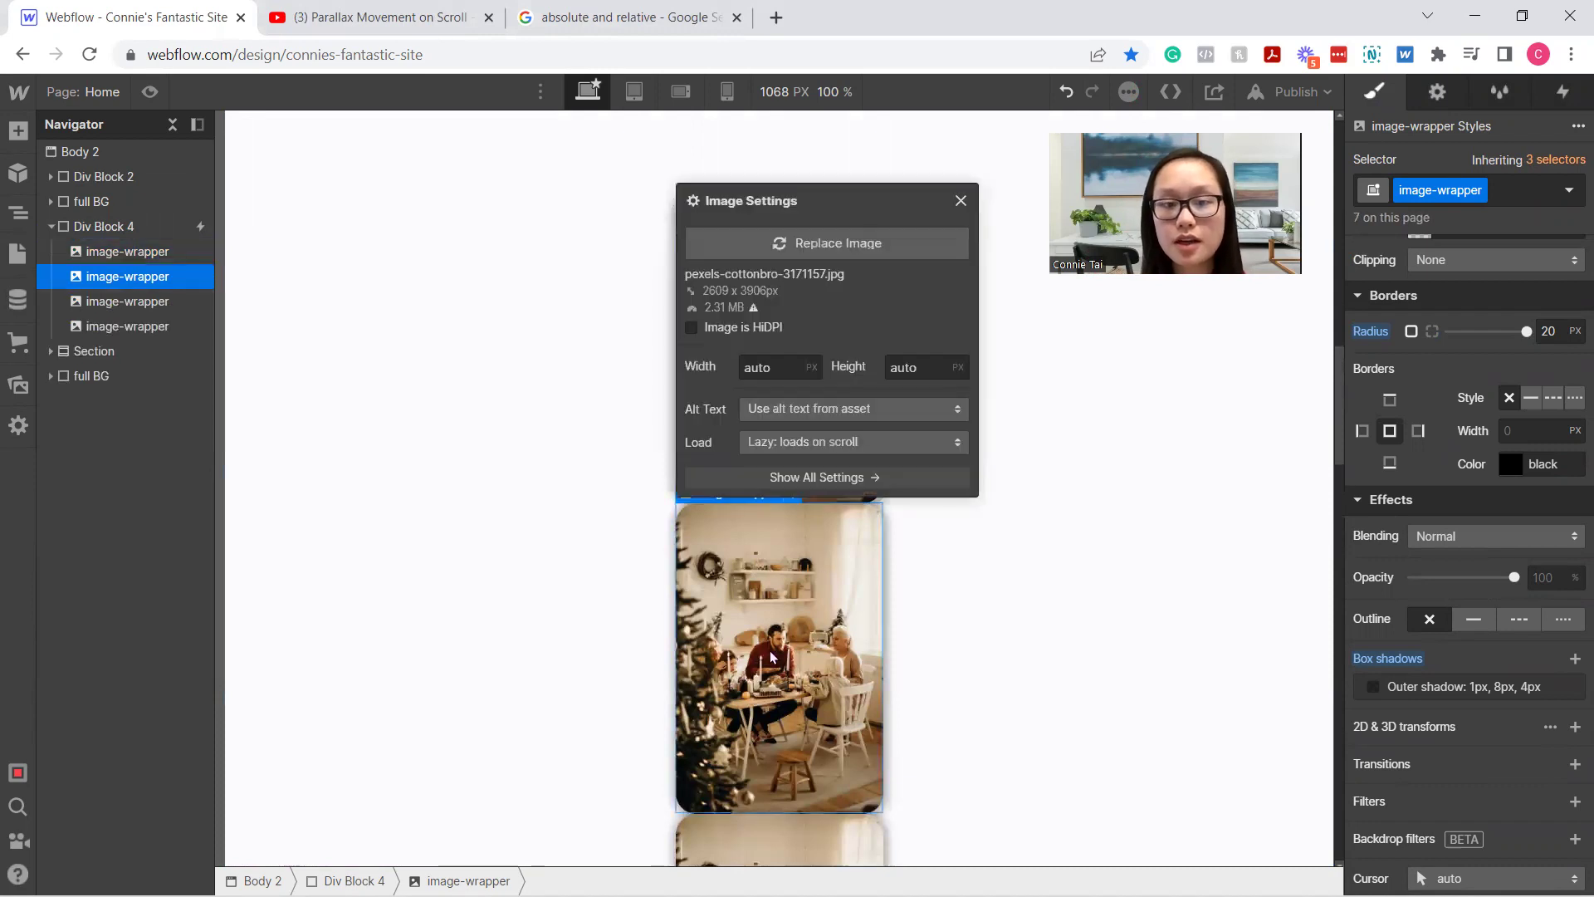
{"action": "left_click", "coordinate": [859, 243]}
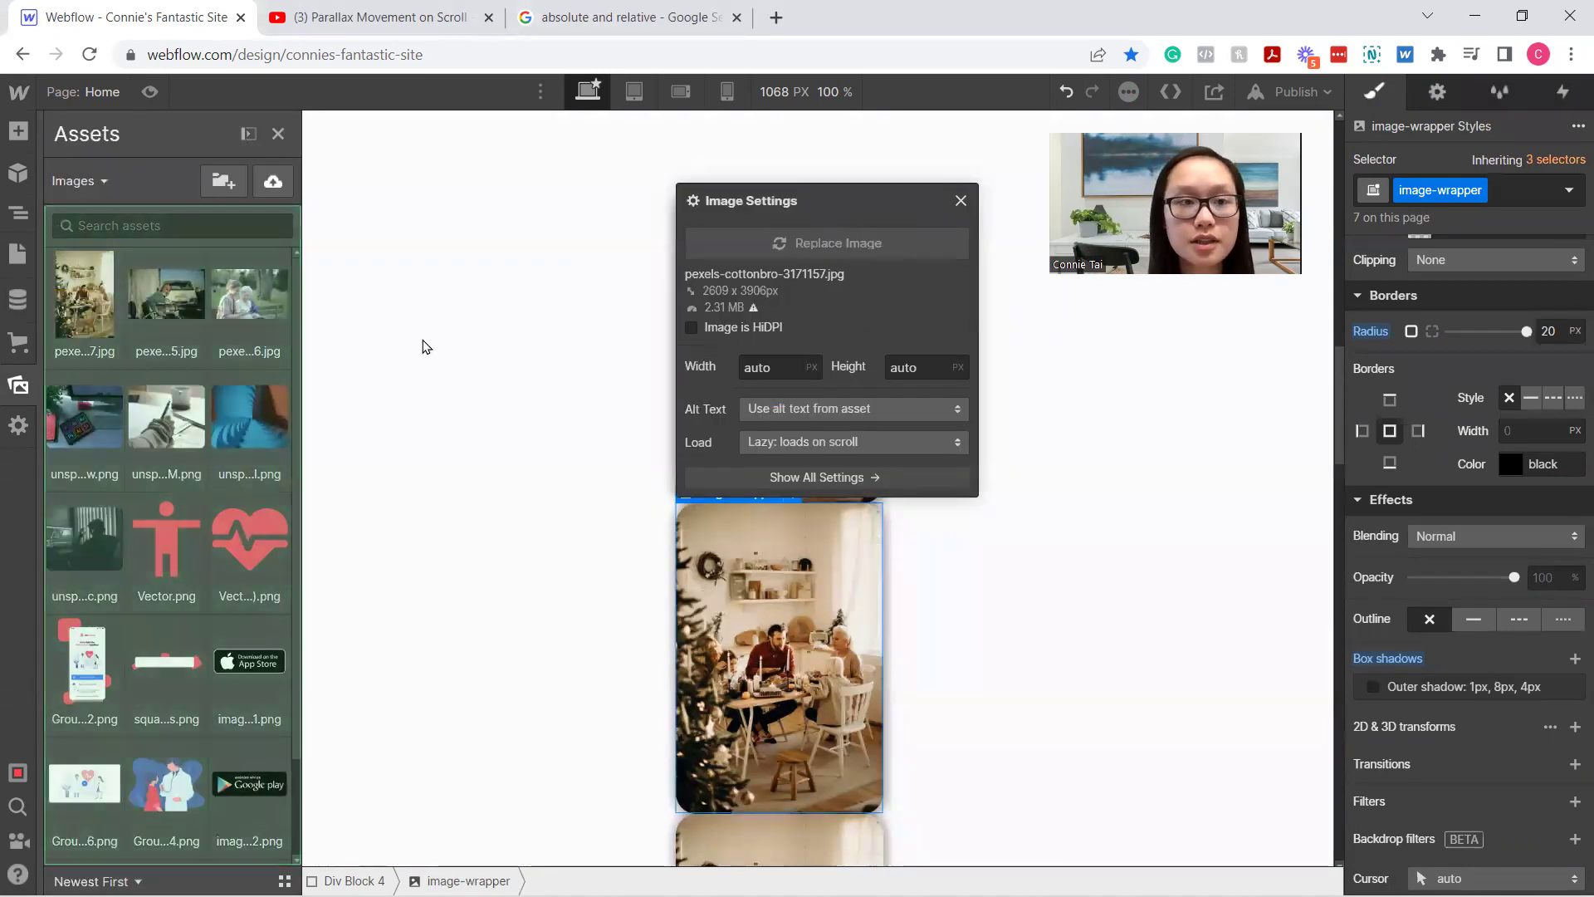
{"action": "left_click", "coordinate": [251, 303]}
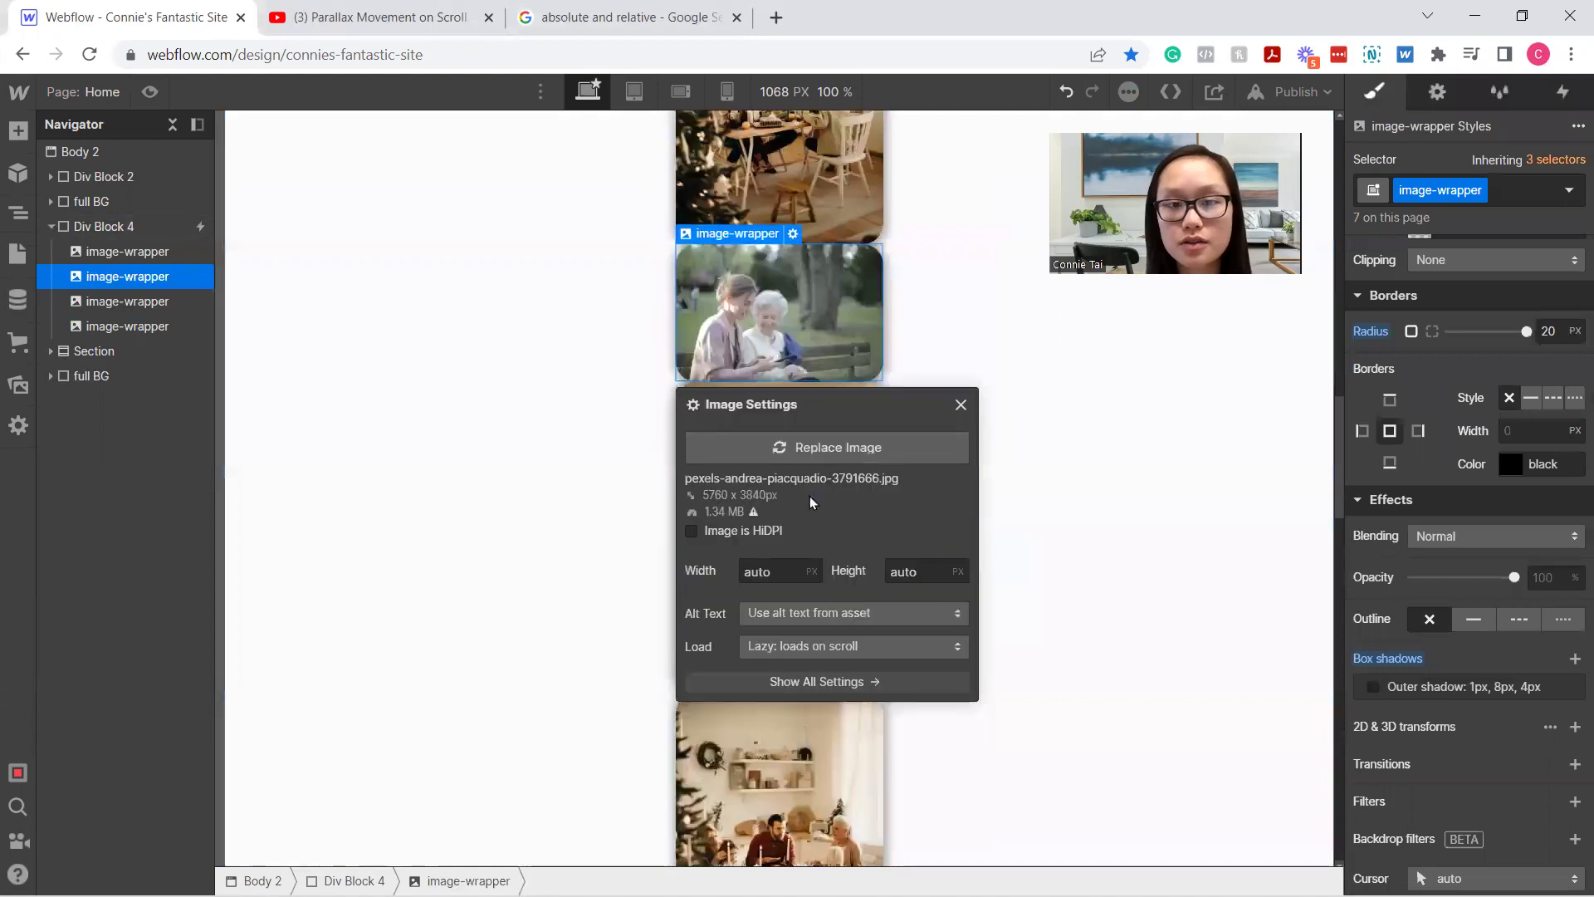
{"action": "double_click", "coordinate": [779, 519]}
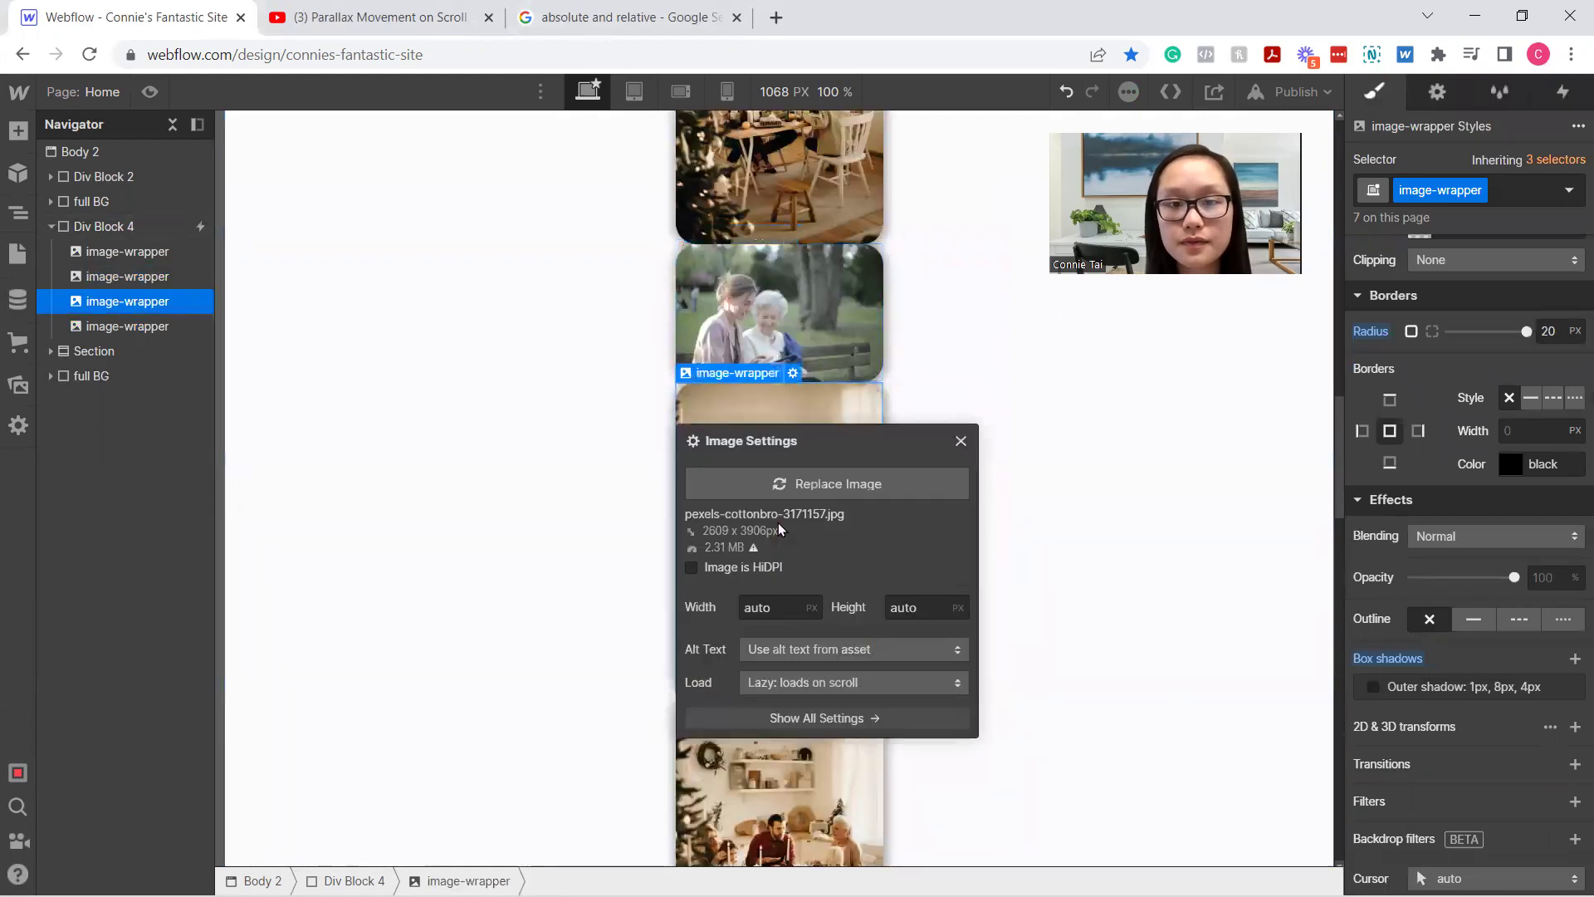
{"action": "left_click", "coordinate": [809, 485]}
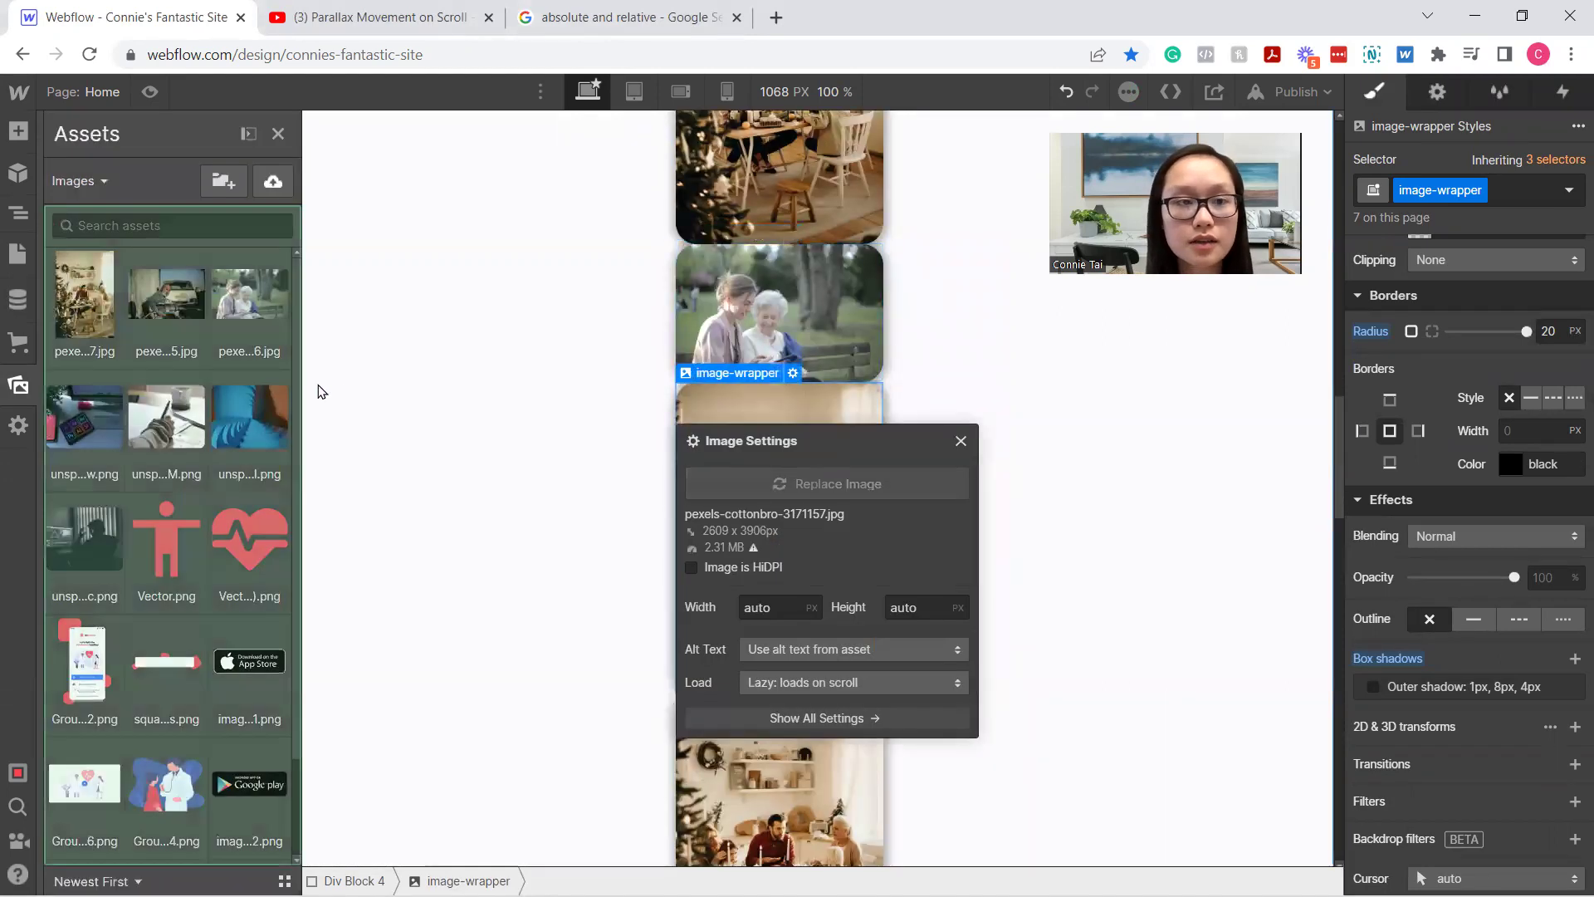
{"action": "left_click", "coordinate": [232, 436]}
{"action": "left_click", "coordinate": [961, 440]}
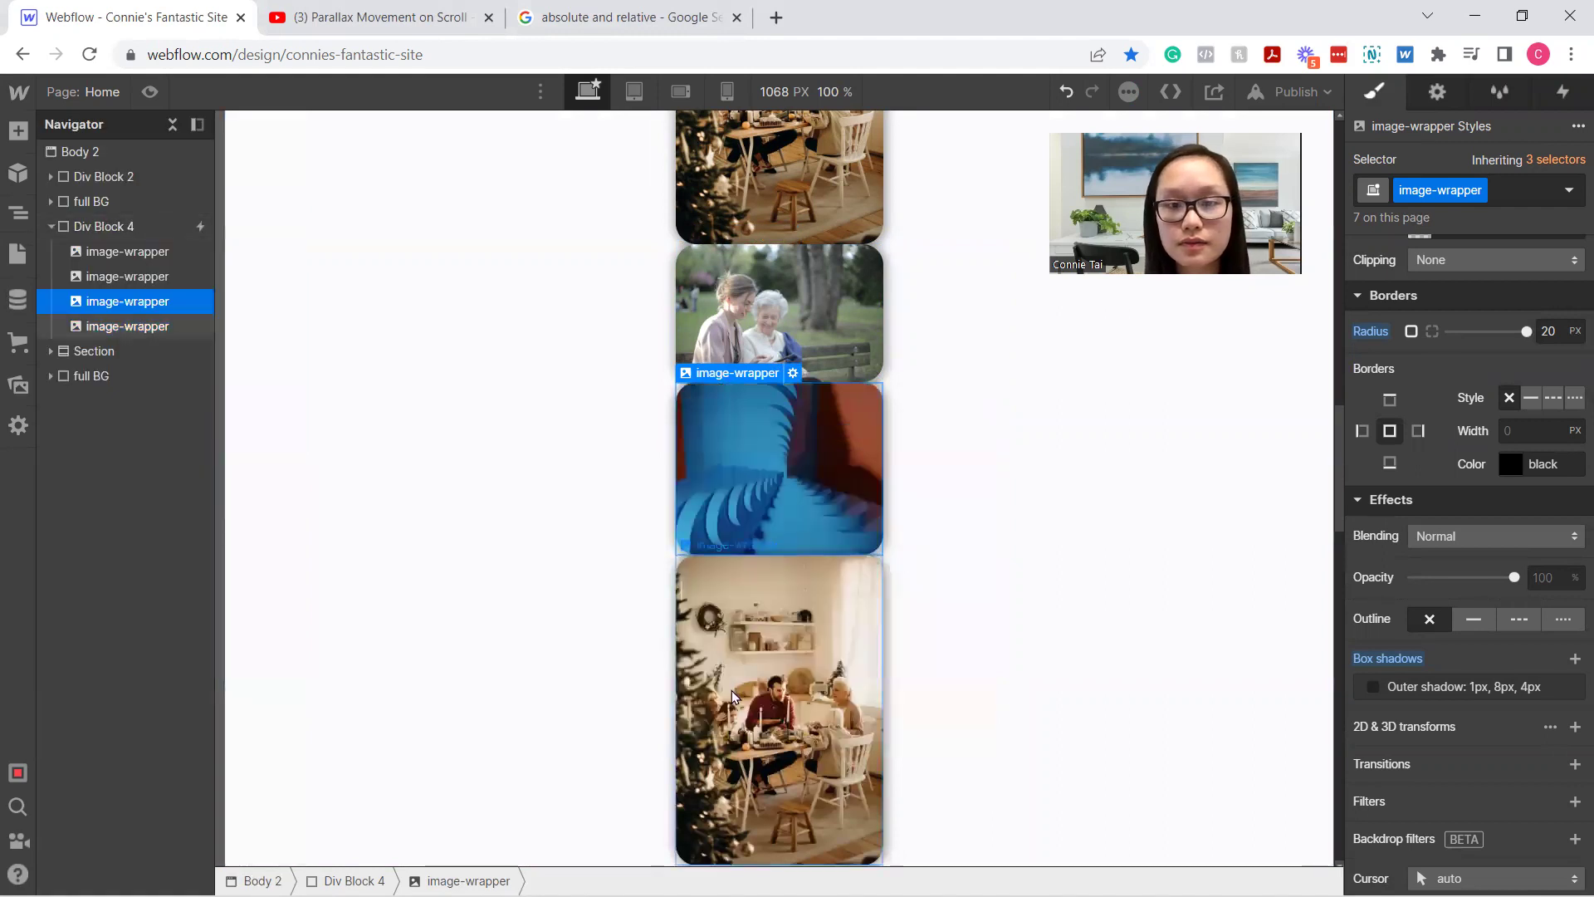
{"action": "double_click", "coordinate": [734, 695]}
{"action": "left_click", "coordinate": [864, 295]}
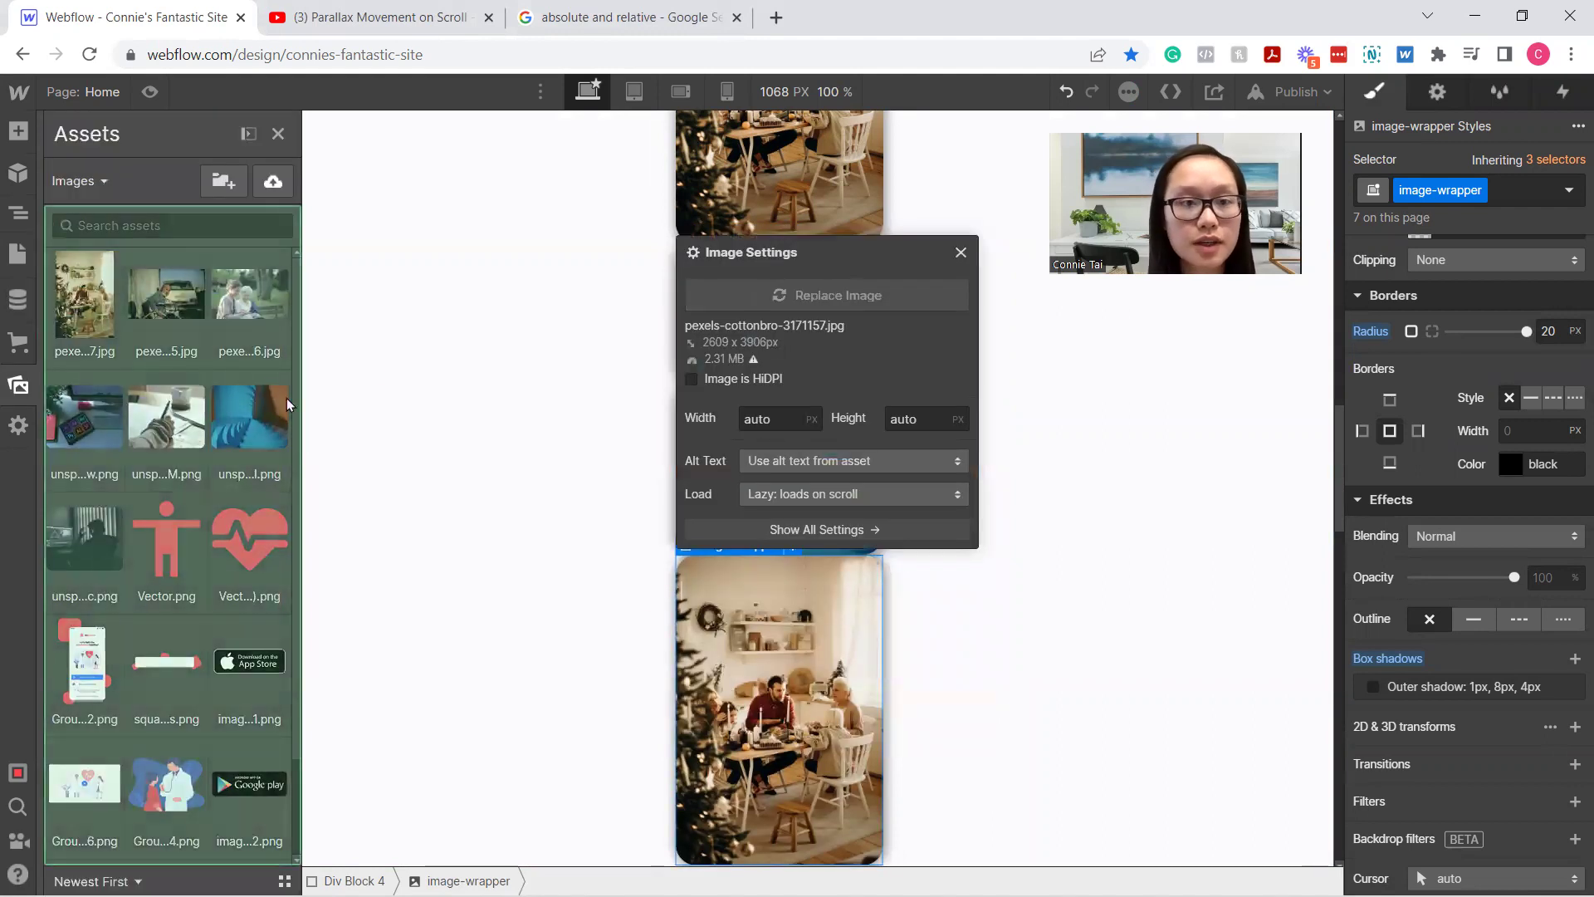
{"action": "left_click", "coordinate": [84, 537]}
{"action": "left_click", "coordinate": [1058, 637]}
Add a 'bench' combo class to the second photo
{"action": "scroll", "coordinate": [1060, 637], "scroll_direction": "up", "scroll_amount": 5}
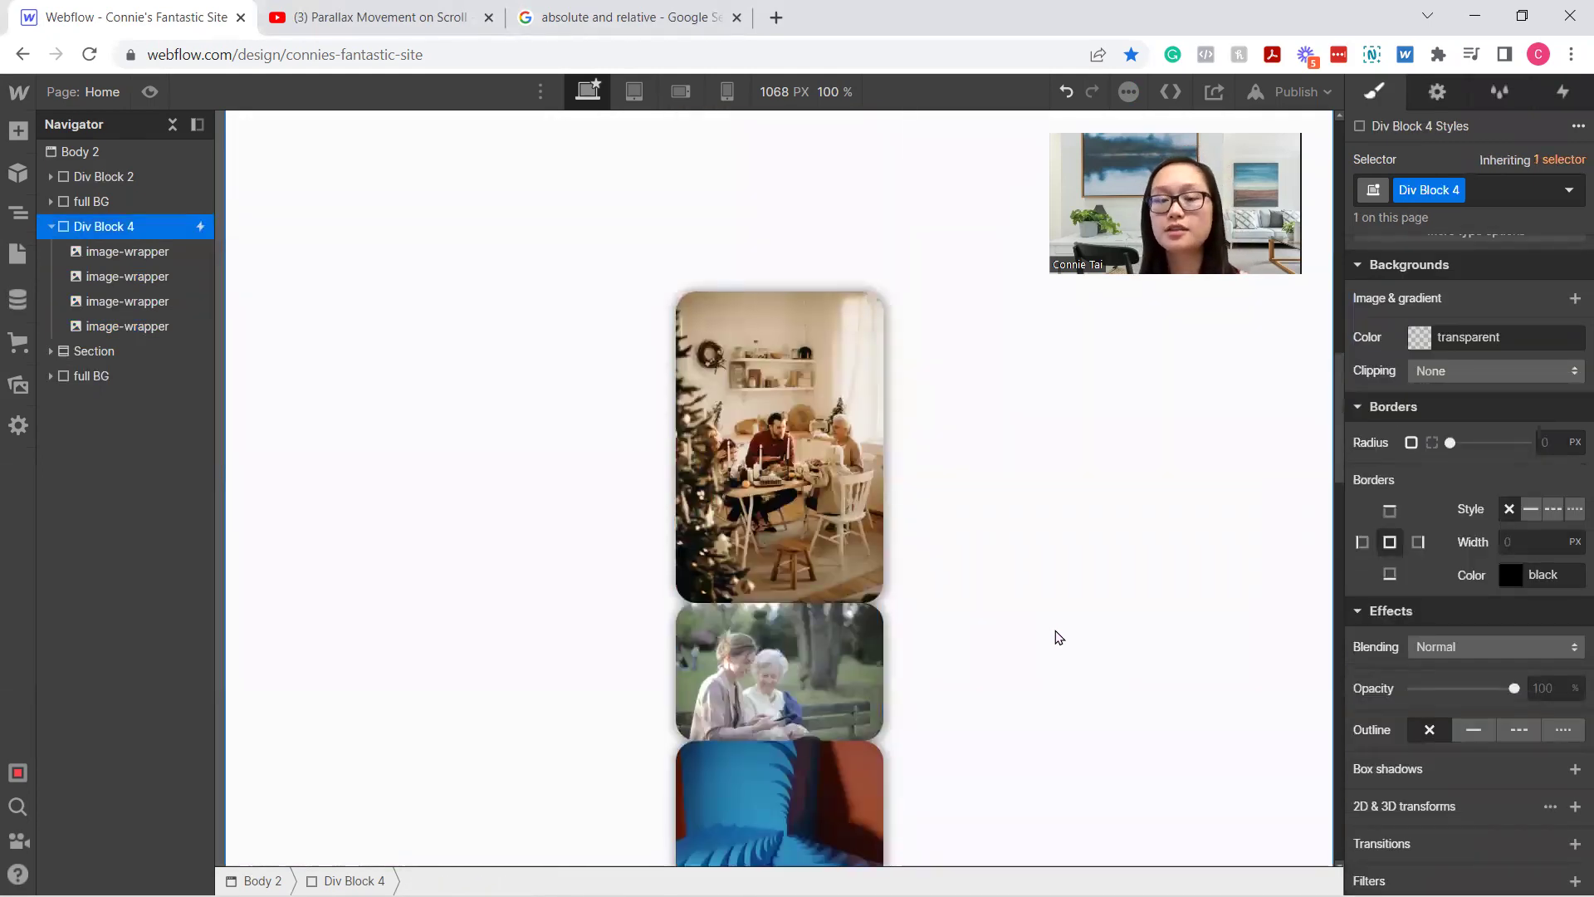
{"action": "scroll", "coordinate": [1004, 595], "scroll_direction": "down", "scroll_amount": 3}
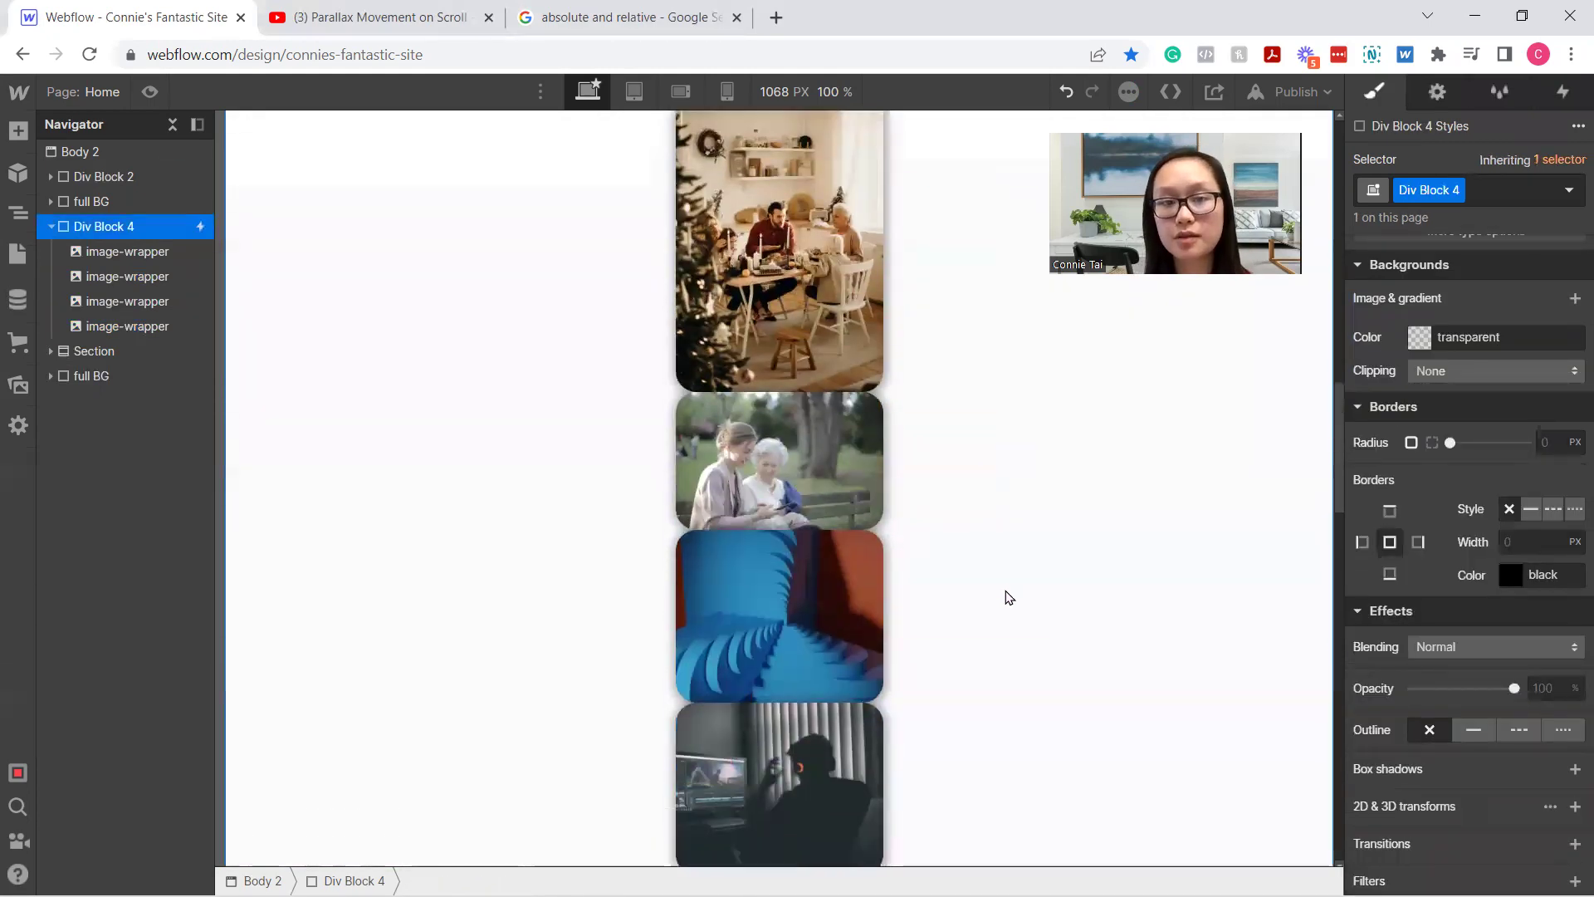
{"action": "left_click", "coordinate": [836, 485]}
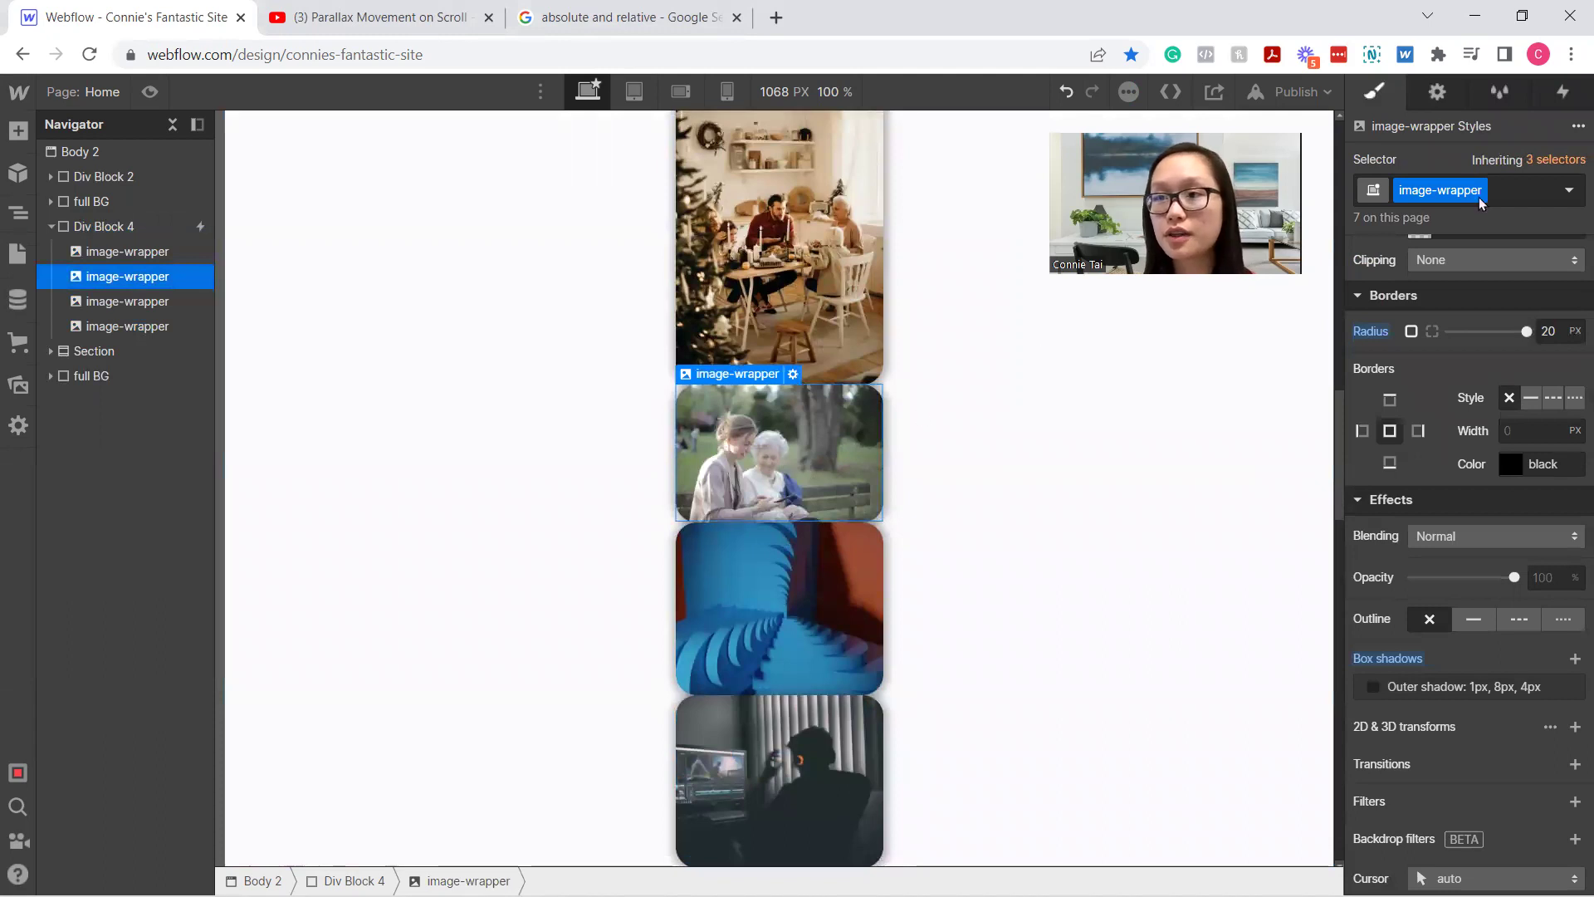
{"action": "left_click", "coordinate": [1510, 192]}
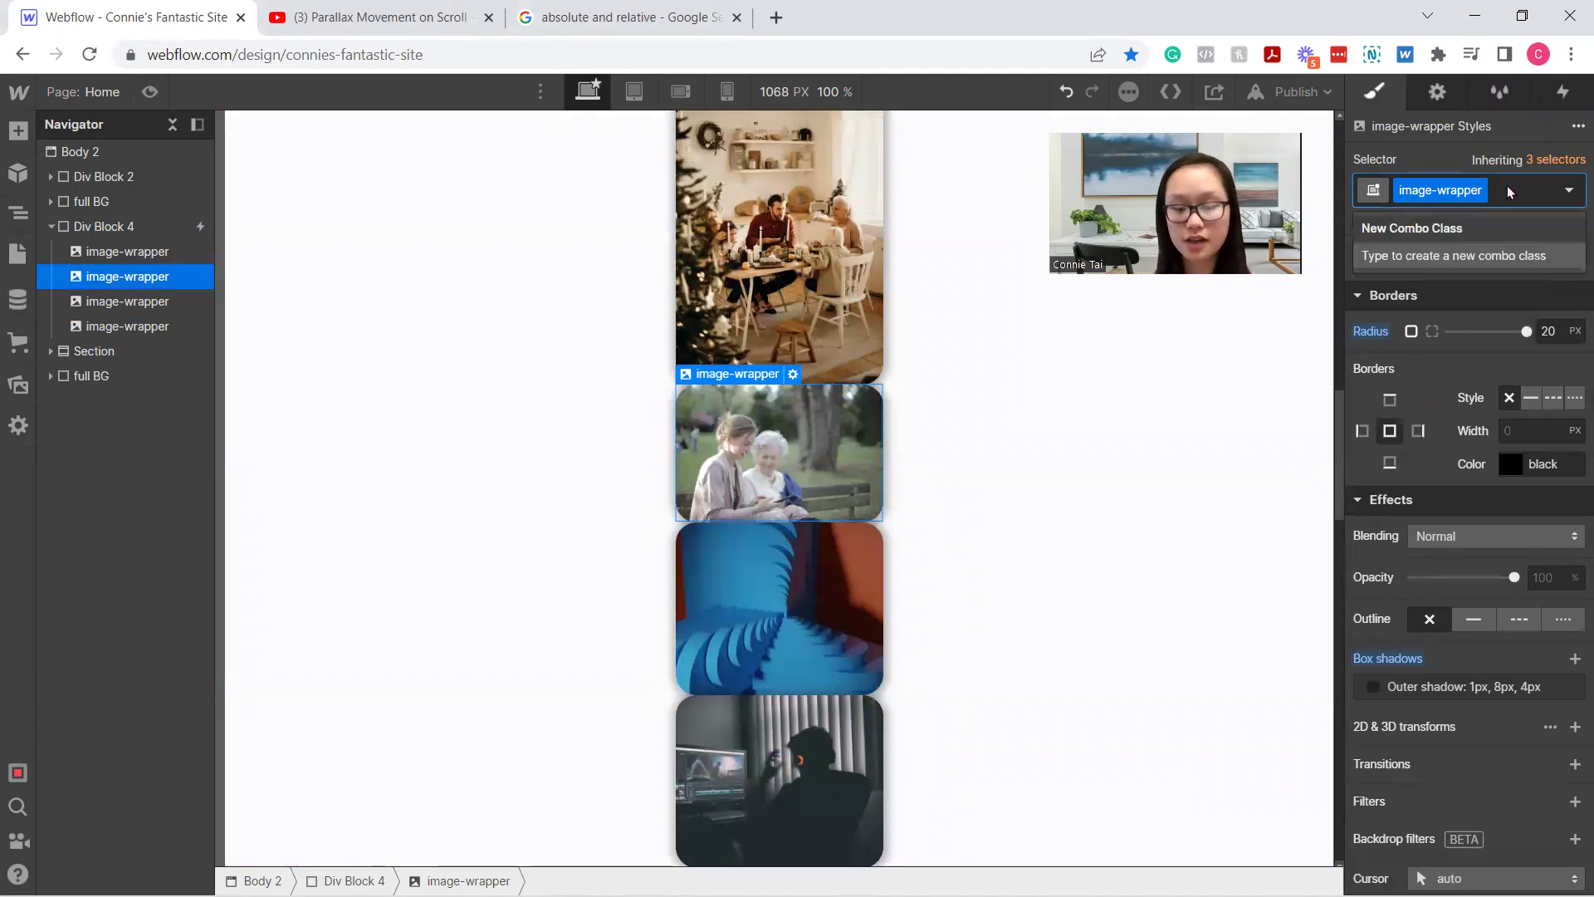
{"action": "type", "text": "bench"}
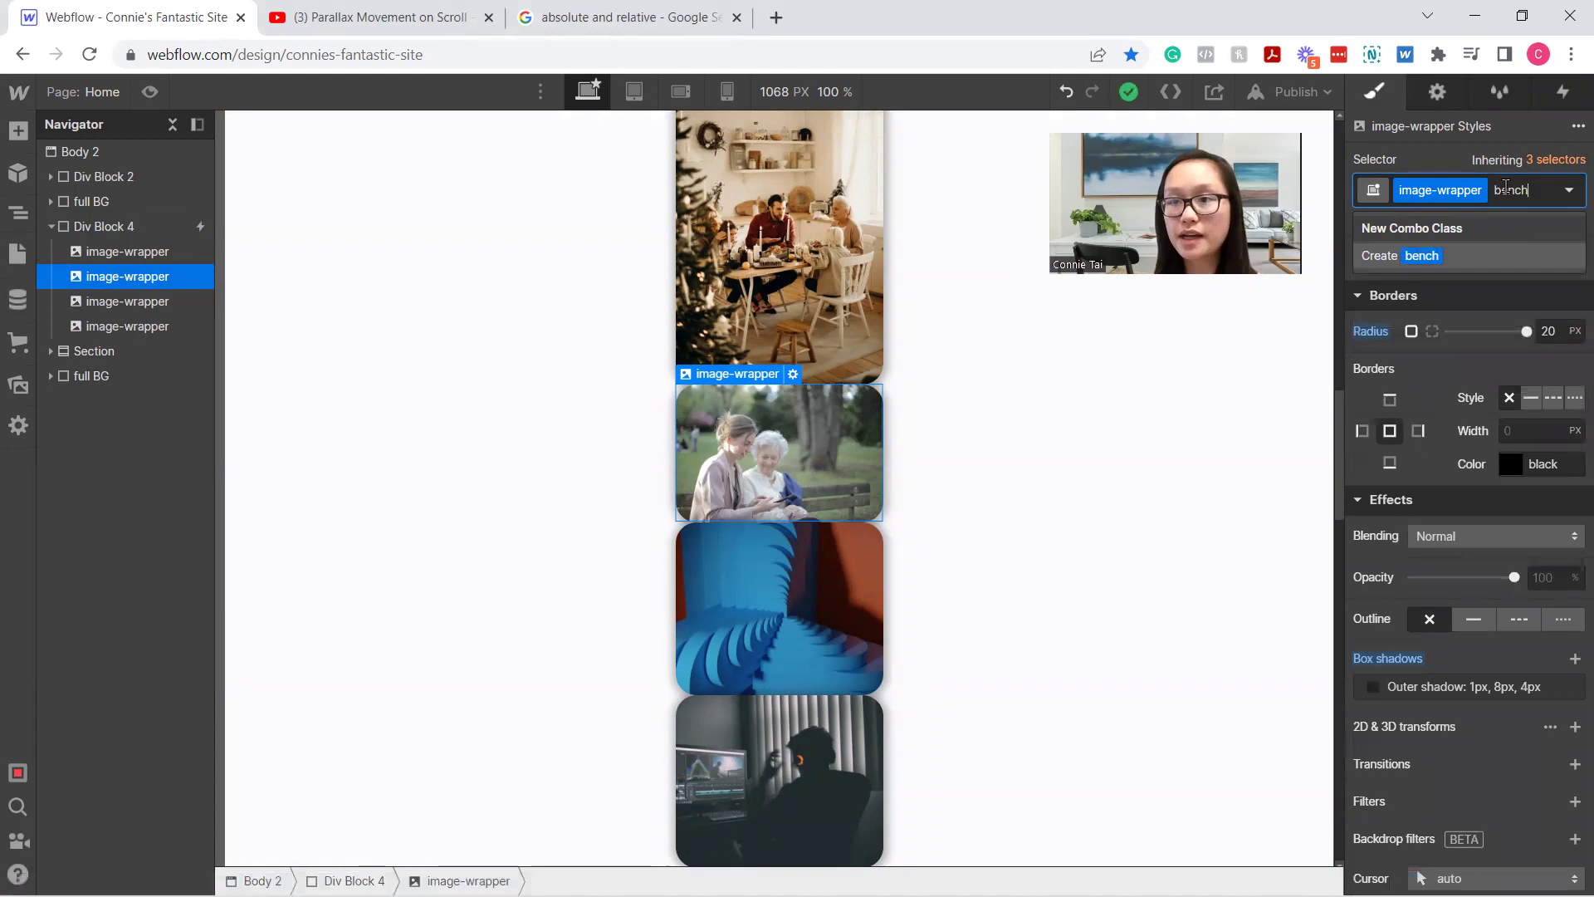
{"action": "key", "text": "Return"}
Set the bench photo's width to 350 px
{"action": "scroll", "coordinate": [1470, 407], "scroll_direction": "up", "scroll_amount": 5}
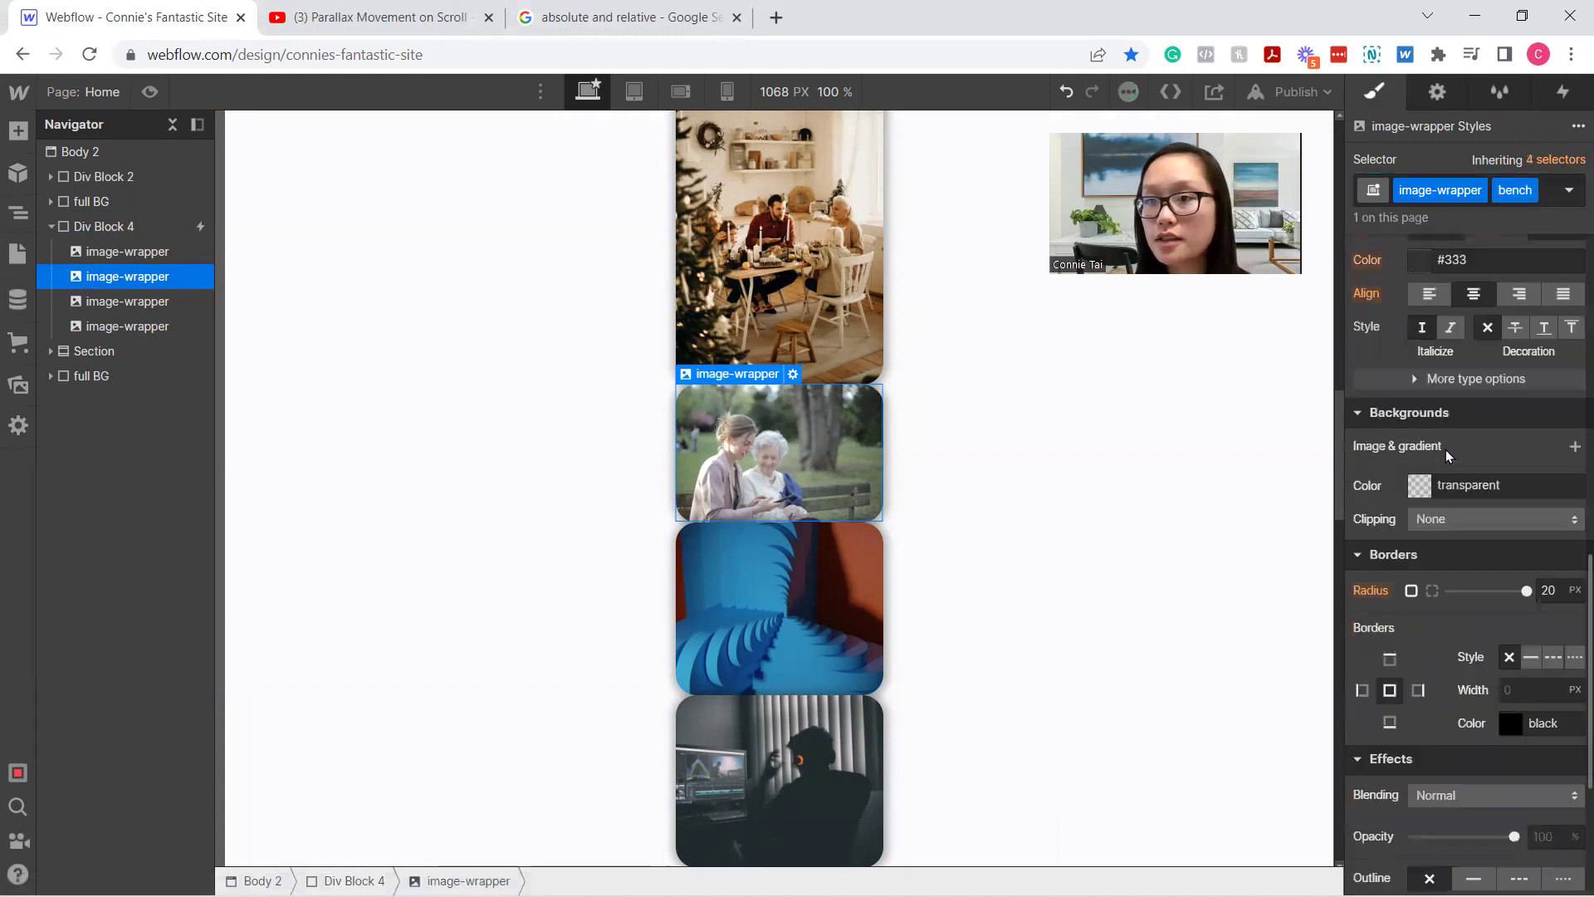
{"action": "scroll", "coordinate": [1440, 398], "scroll_direction": "up", "scroll_amount": 8}
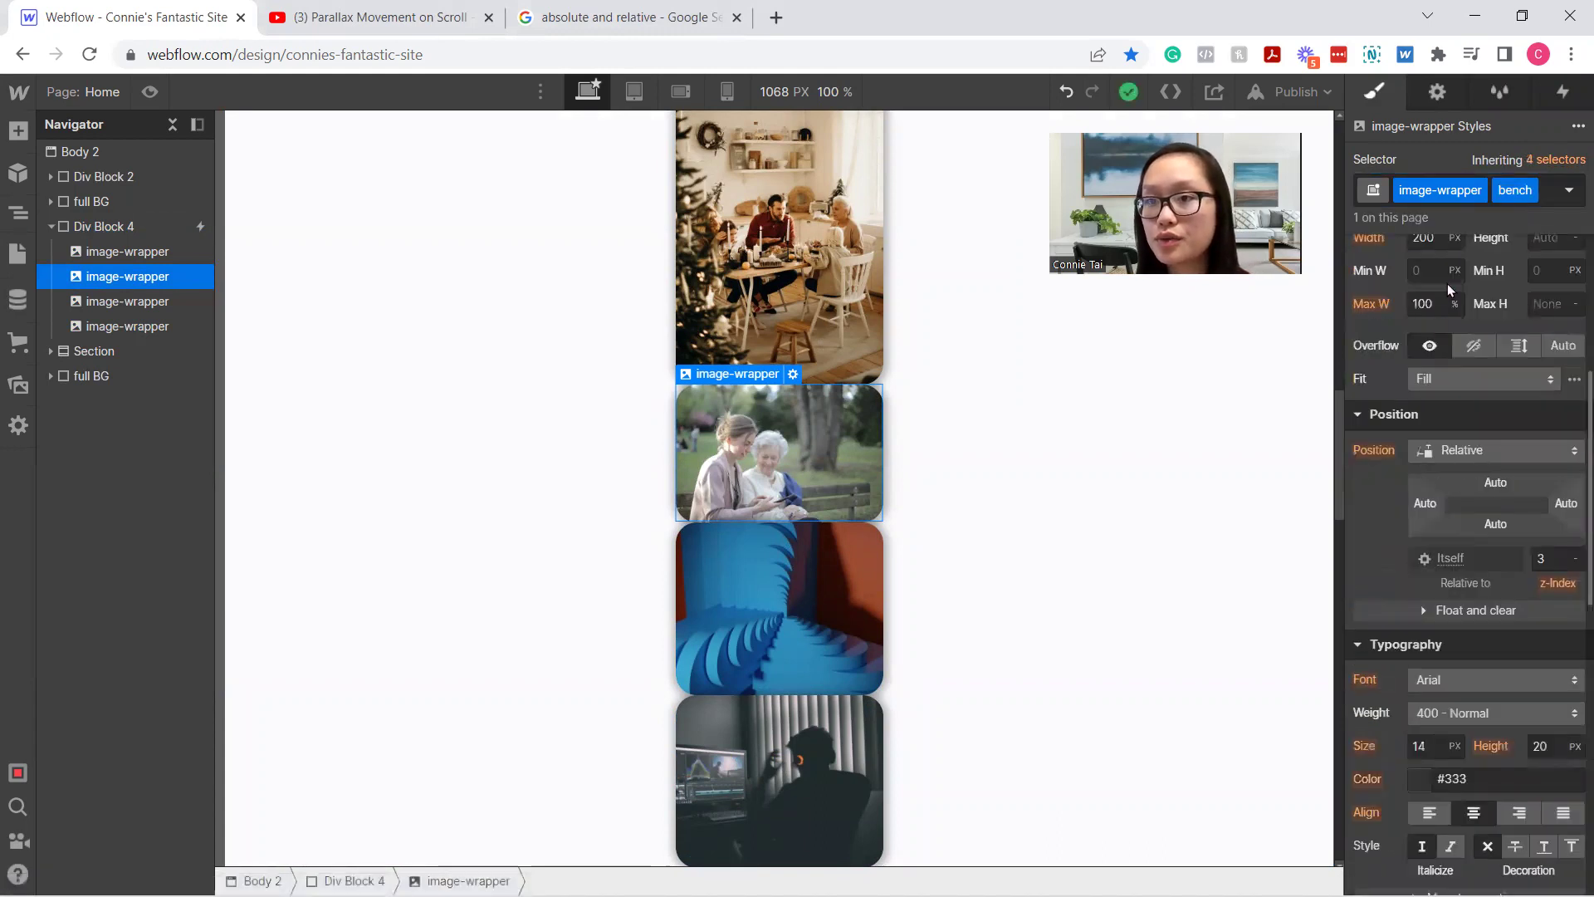
{"action": "left_click", "coordinate": [1423, 497]}
{"action": "type", "text": "350"}
{"action": "key", "text": "Return"}
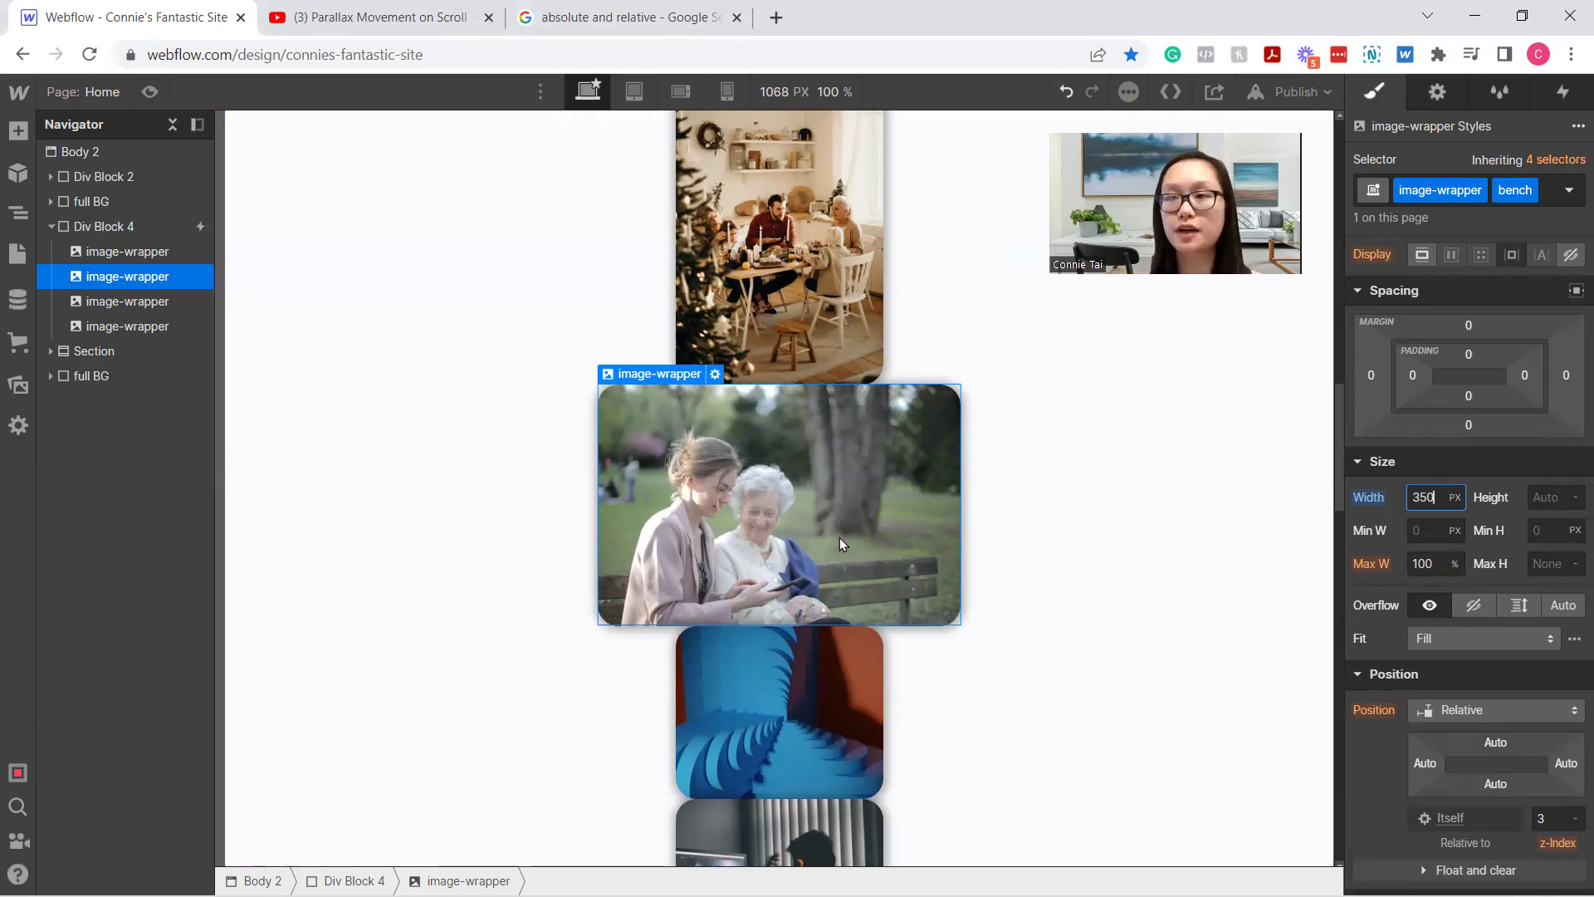
Try a 700 px width on the top family photo, then undo it
{"action": "left_click", "coordinate": [759, 270]}
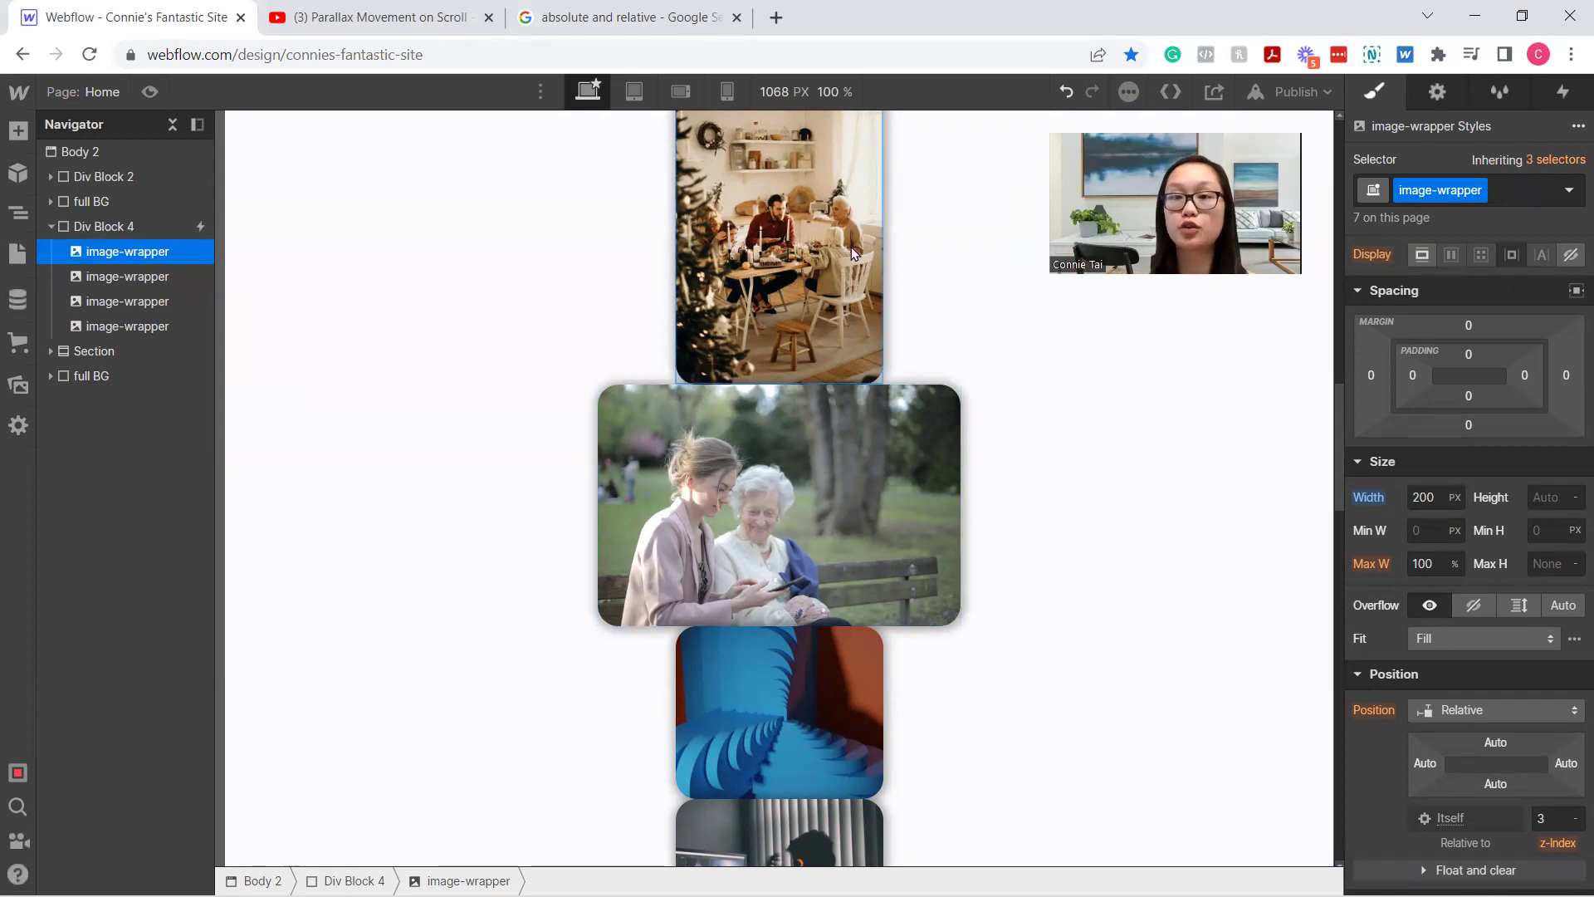
{"action": "left_click", "coordinate": [1421, 496]}
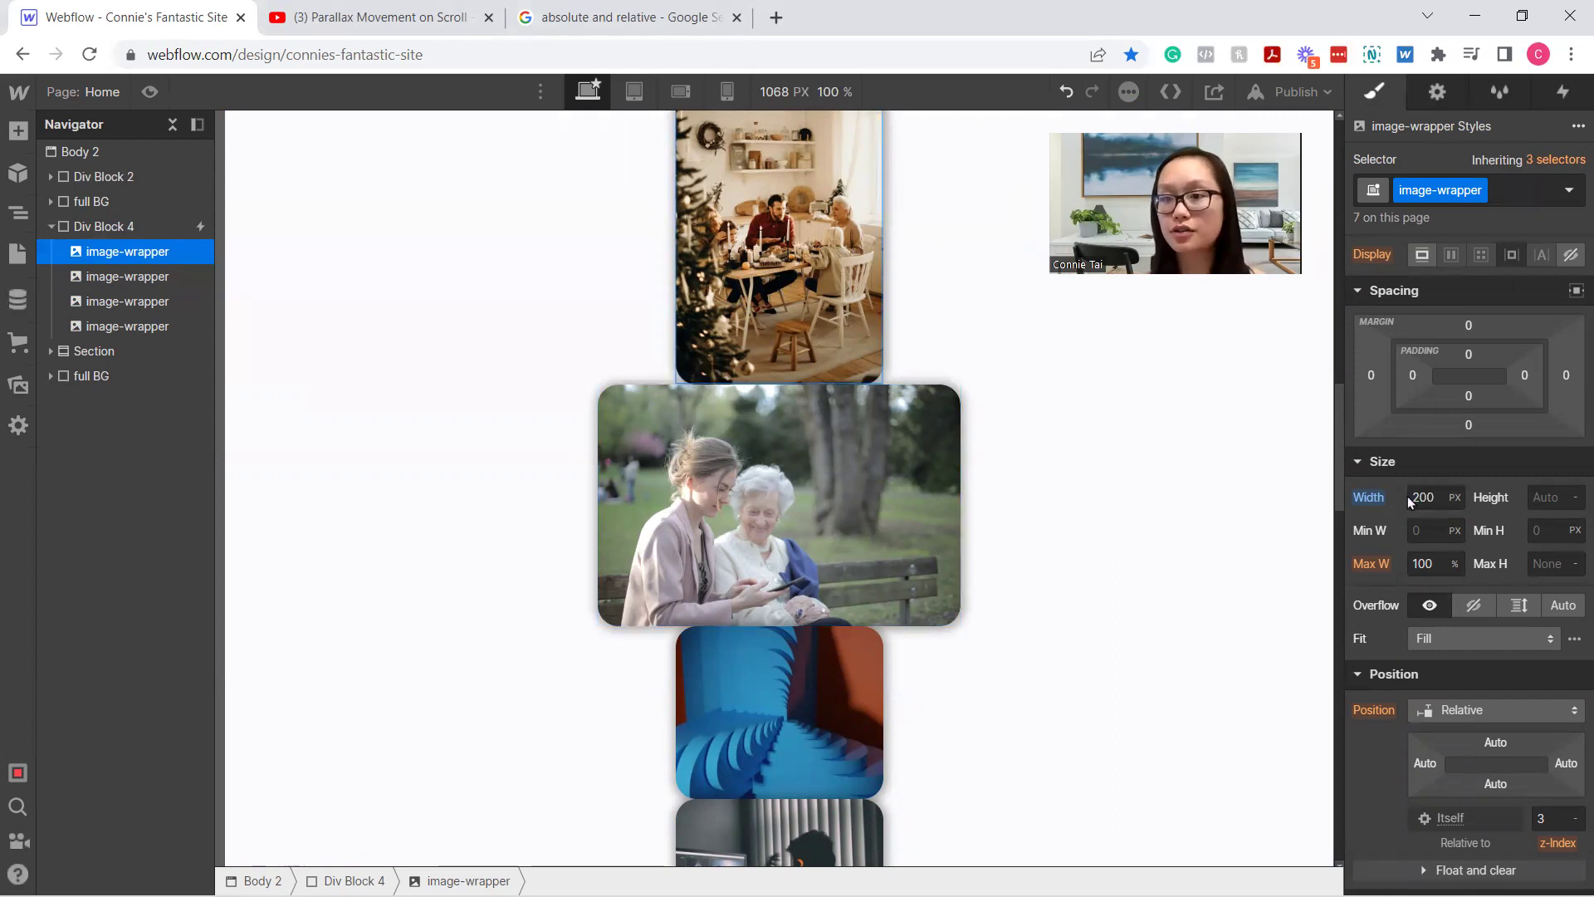
{"action": "type", "text": "700"}
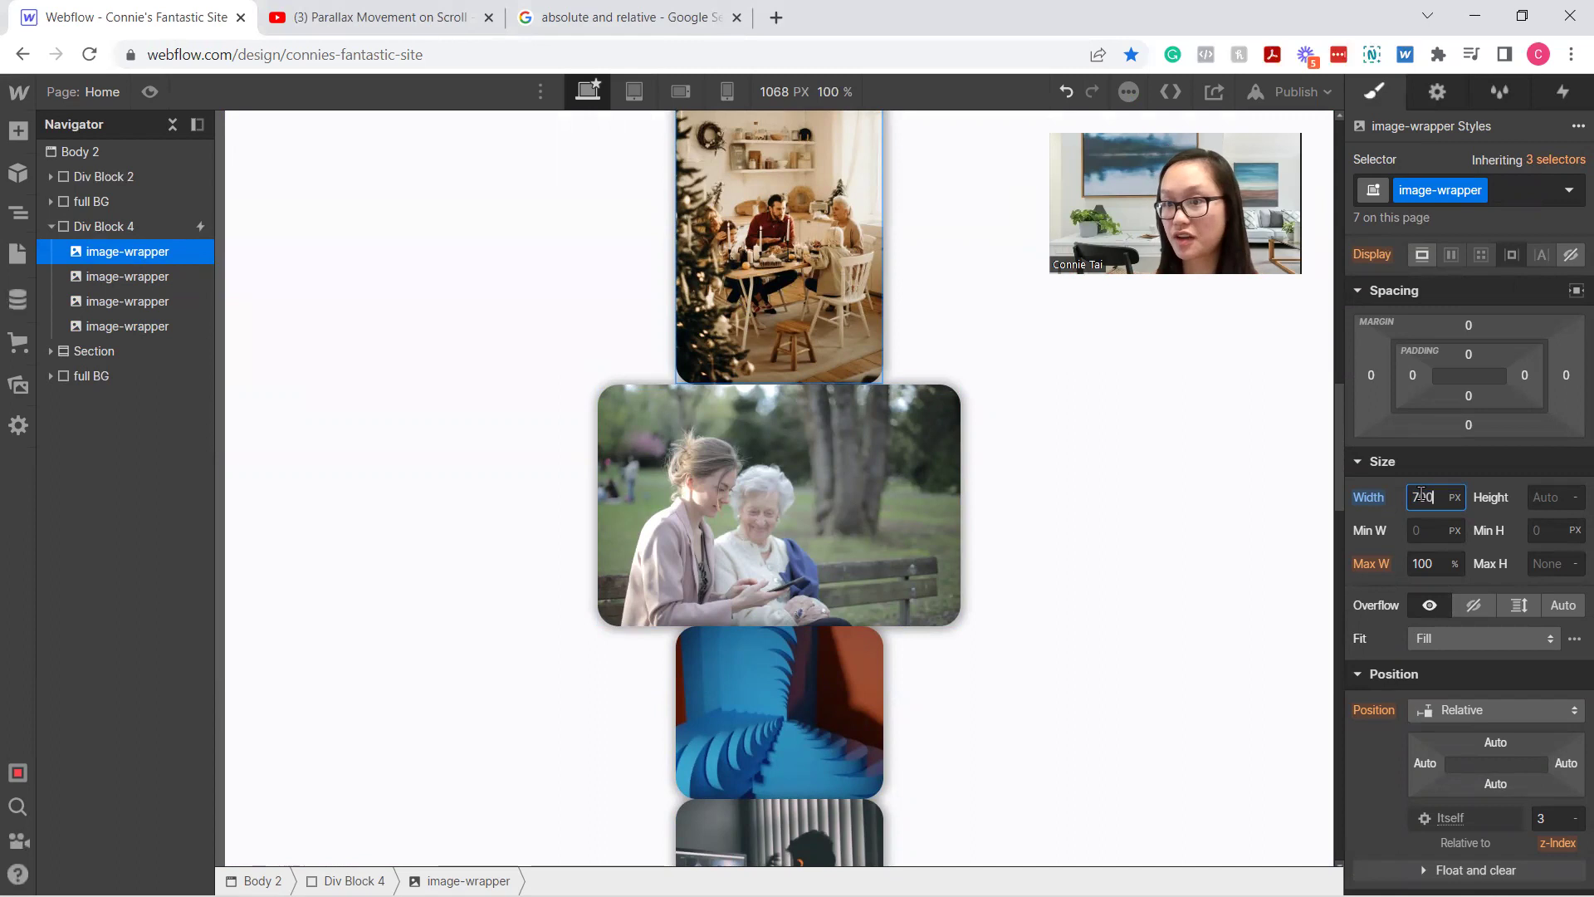
{"action": "key", "text": "Return"}
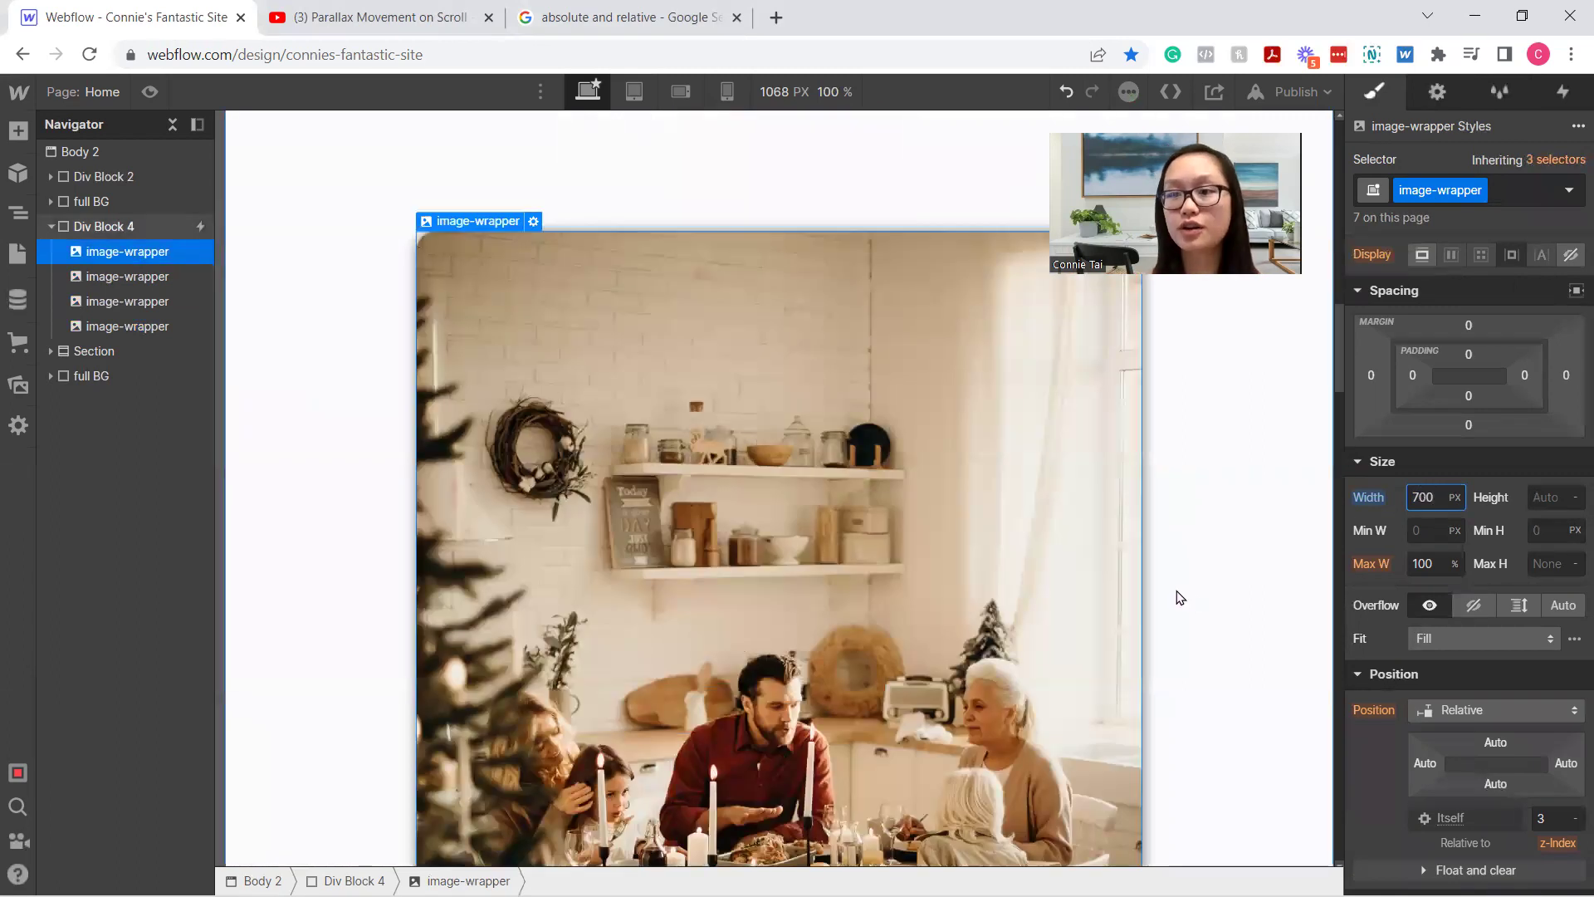
{"action": "scroll", "coordinate": [1161, 593], "scroll_direction": "down", "scroll_amount": 15}
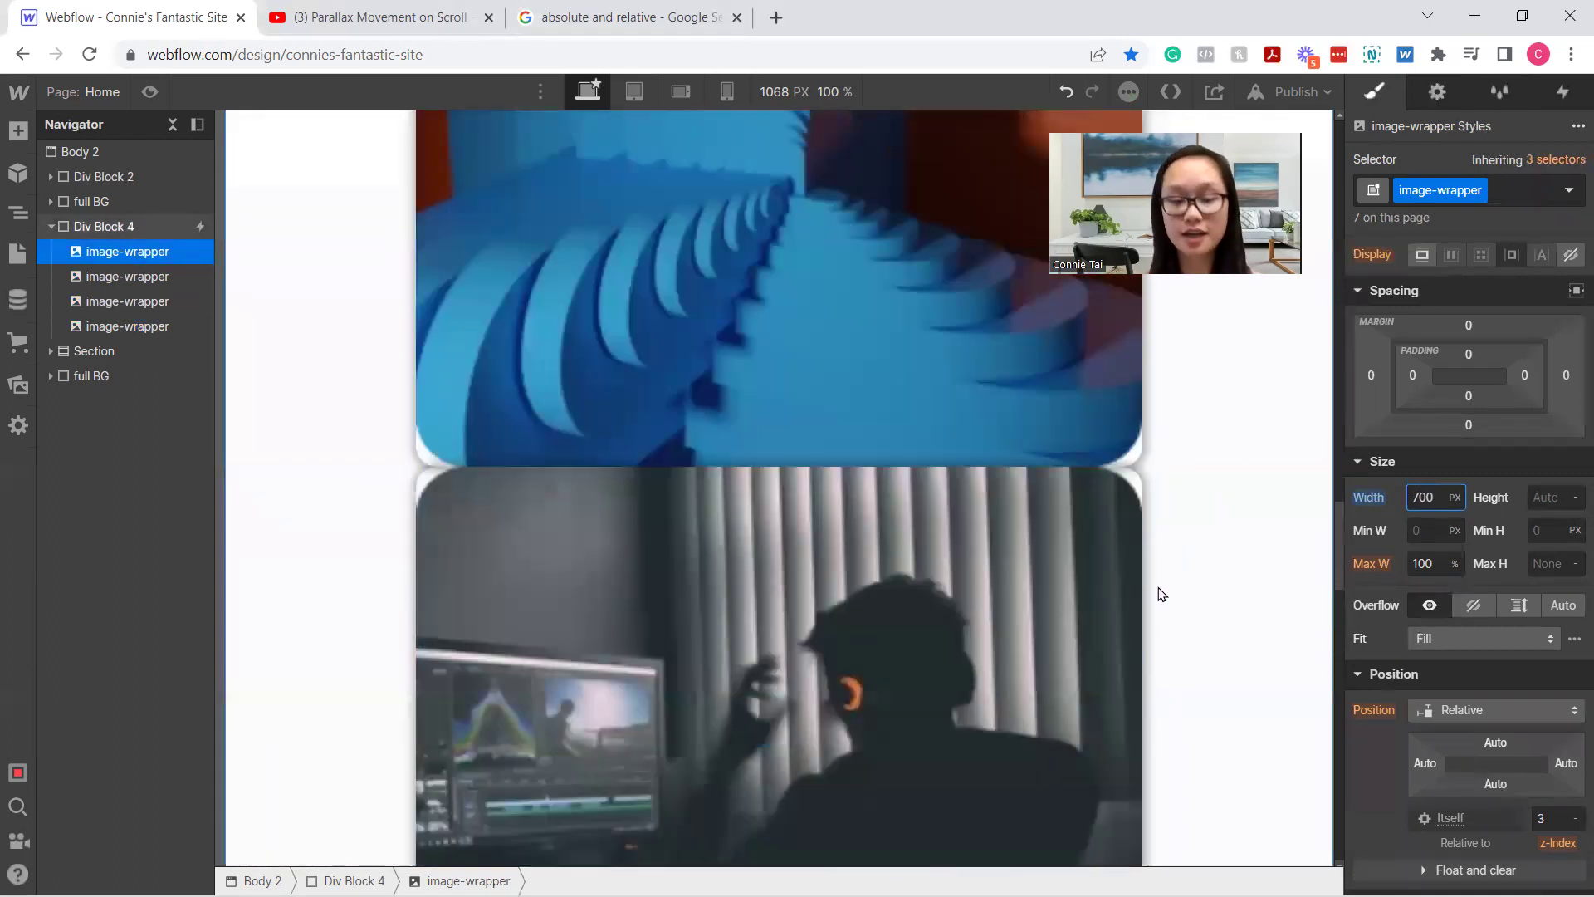
{"action": "key", "text": "ctrl+z"}
Add a 'blue' combo class to the third photo
{"action": "scroll", "coordinate": [1161, 594], "scroll_direction": "down", "scroll_amount": 5}
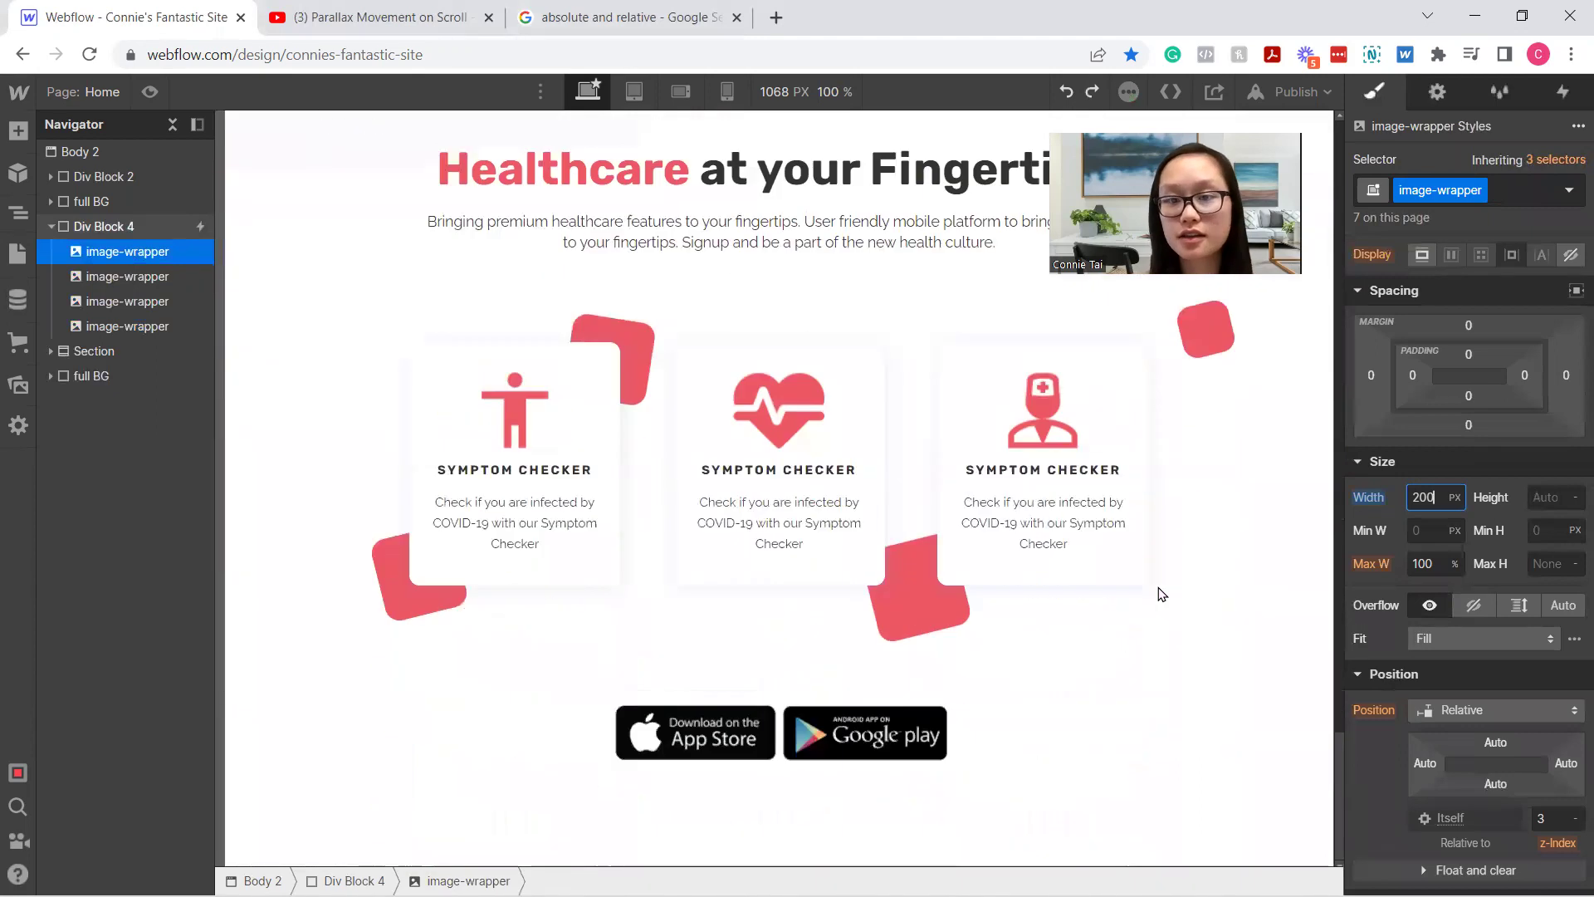
{"action": "scroll", "coordinate": [1161, 594], "scroll_direction": "up", "scroll_amount": 15}
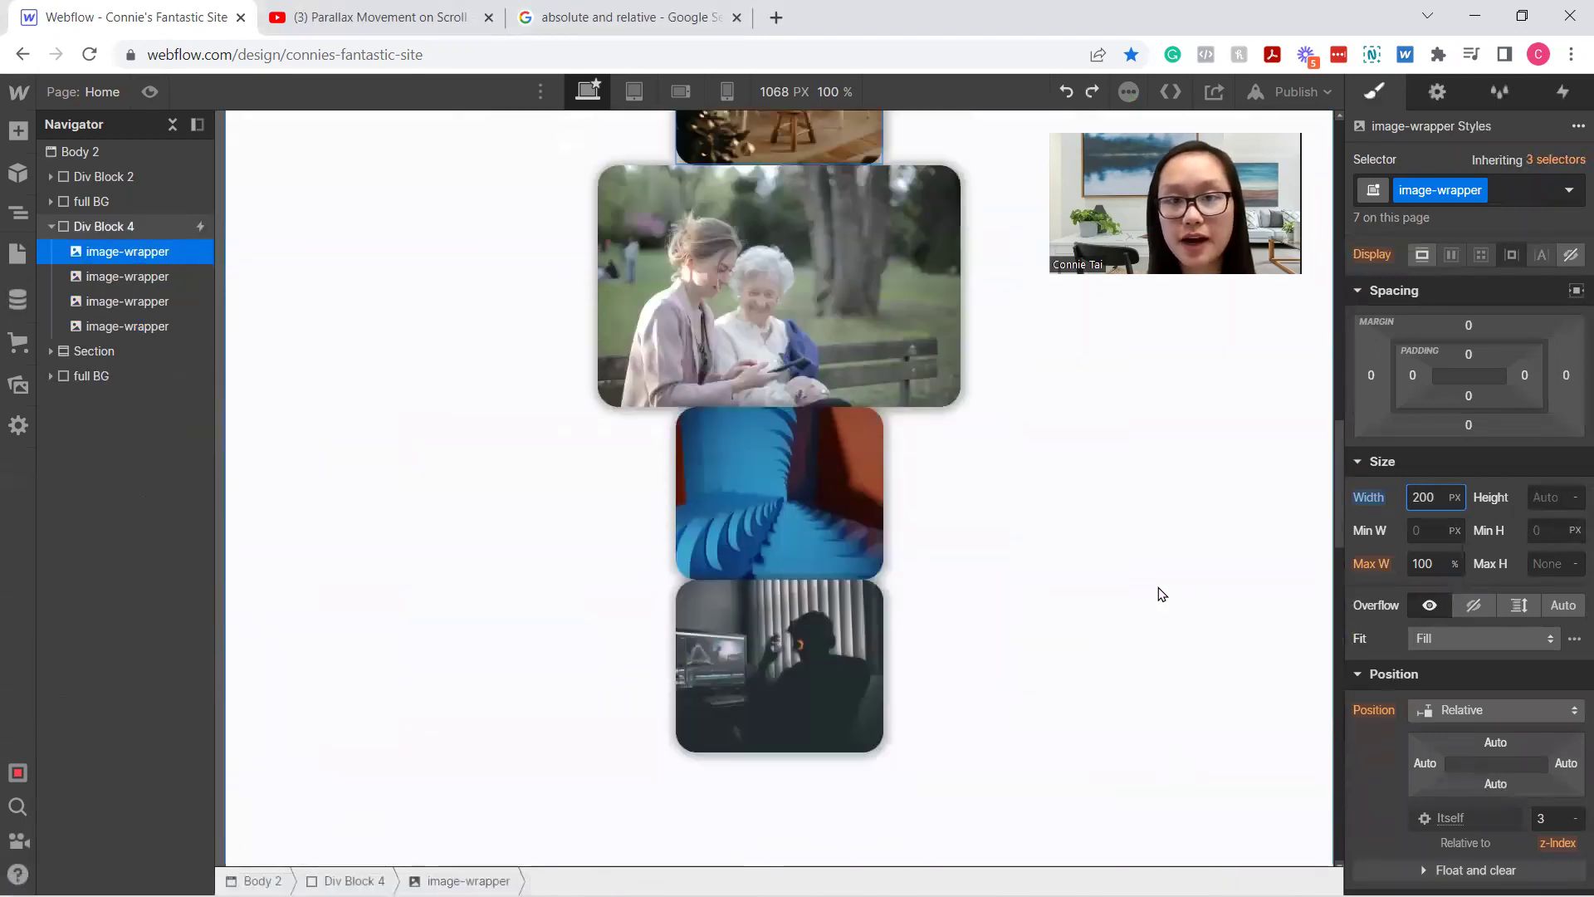
{"action": "scroll", "coordinate": [1160, 594], "scroll_direction": "down", "scroll_amount": 2}
{"action": "left_click", "coordinate": [774, 664]}
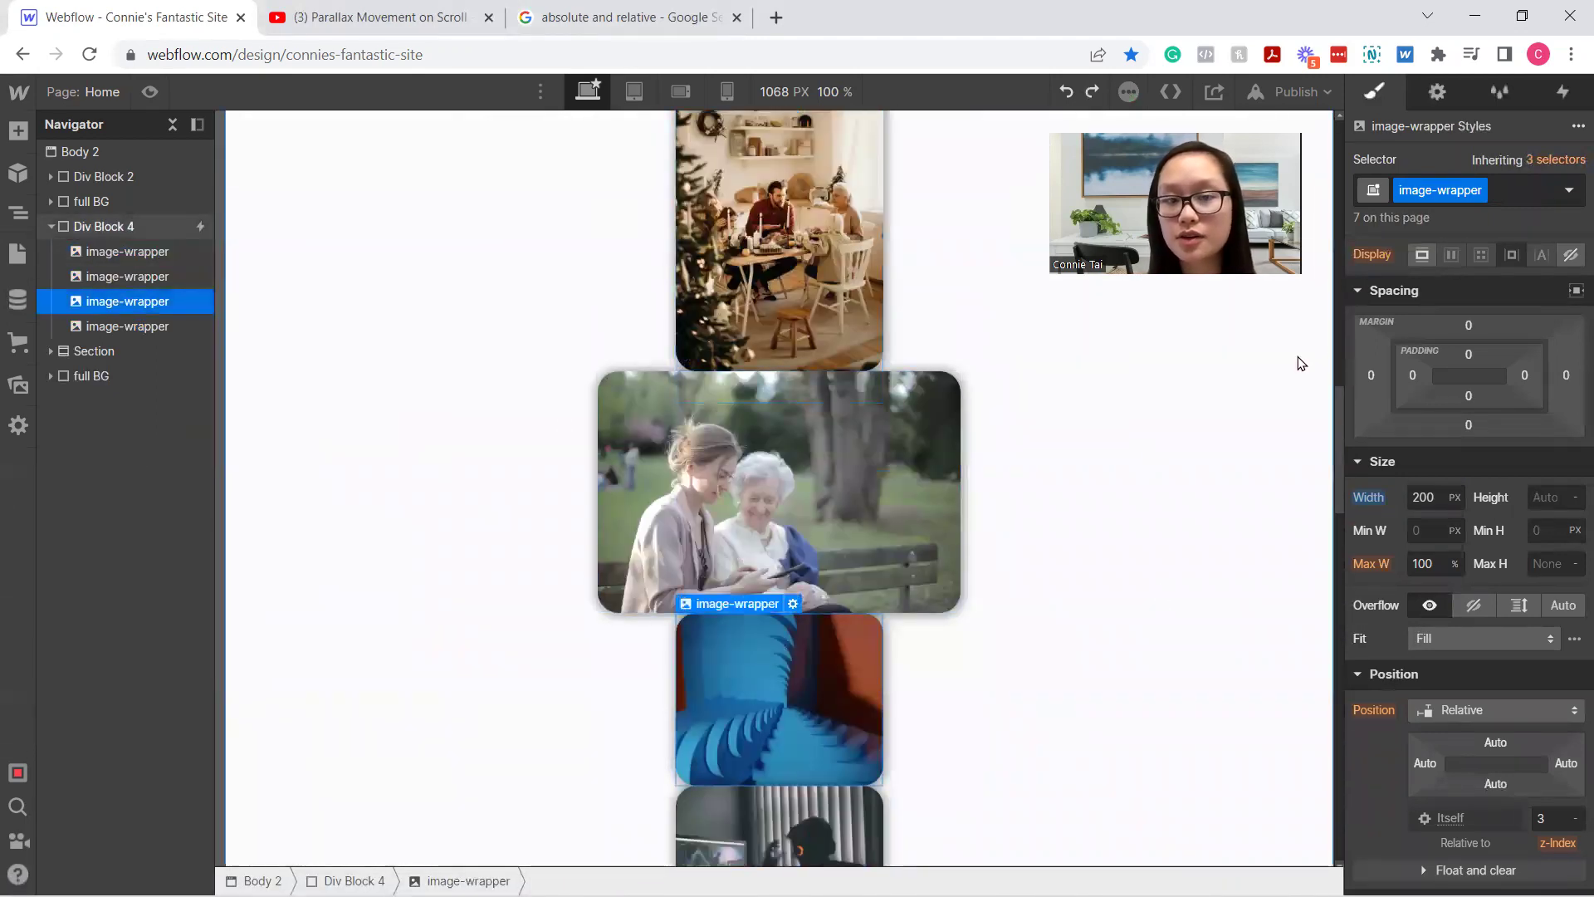
{"action": "left_click", "coordinate": [1516, 192]}
{"action": "type", "text": "blue"}
{"action": "key", "text": "Return"}
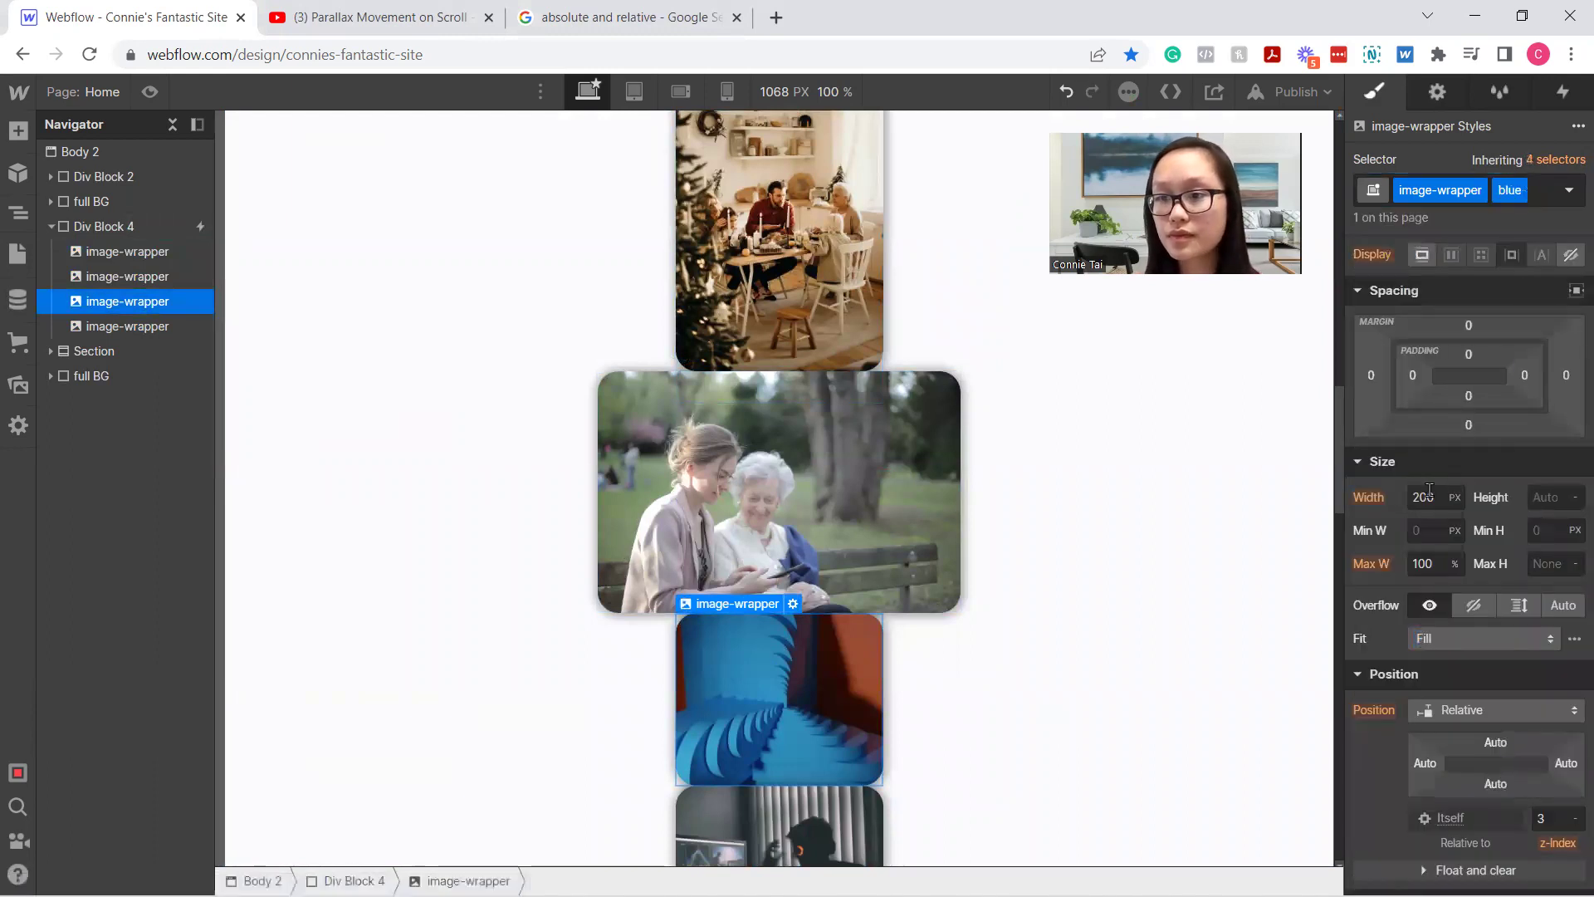
Set the blue photo's width to 300 px
{"action": "left_click", "coordinate": [1427, 496]}
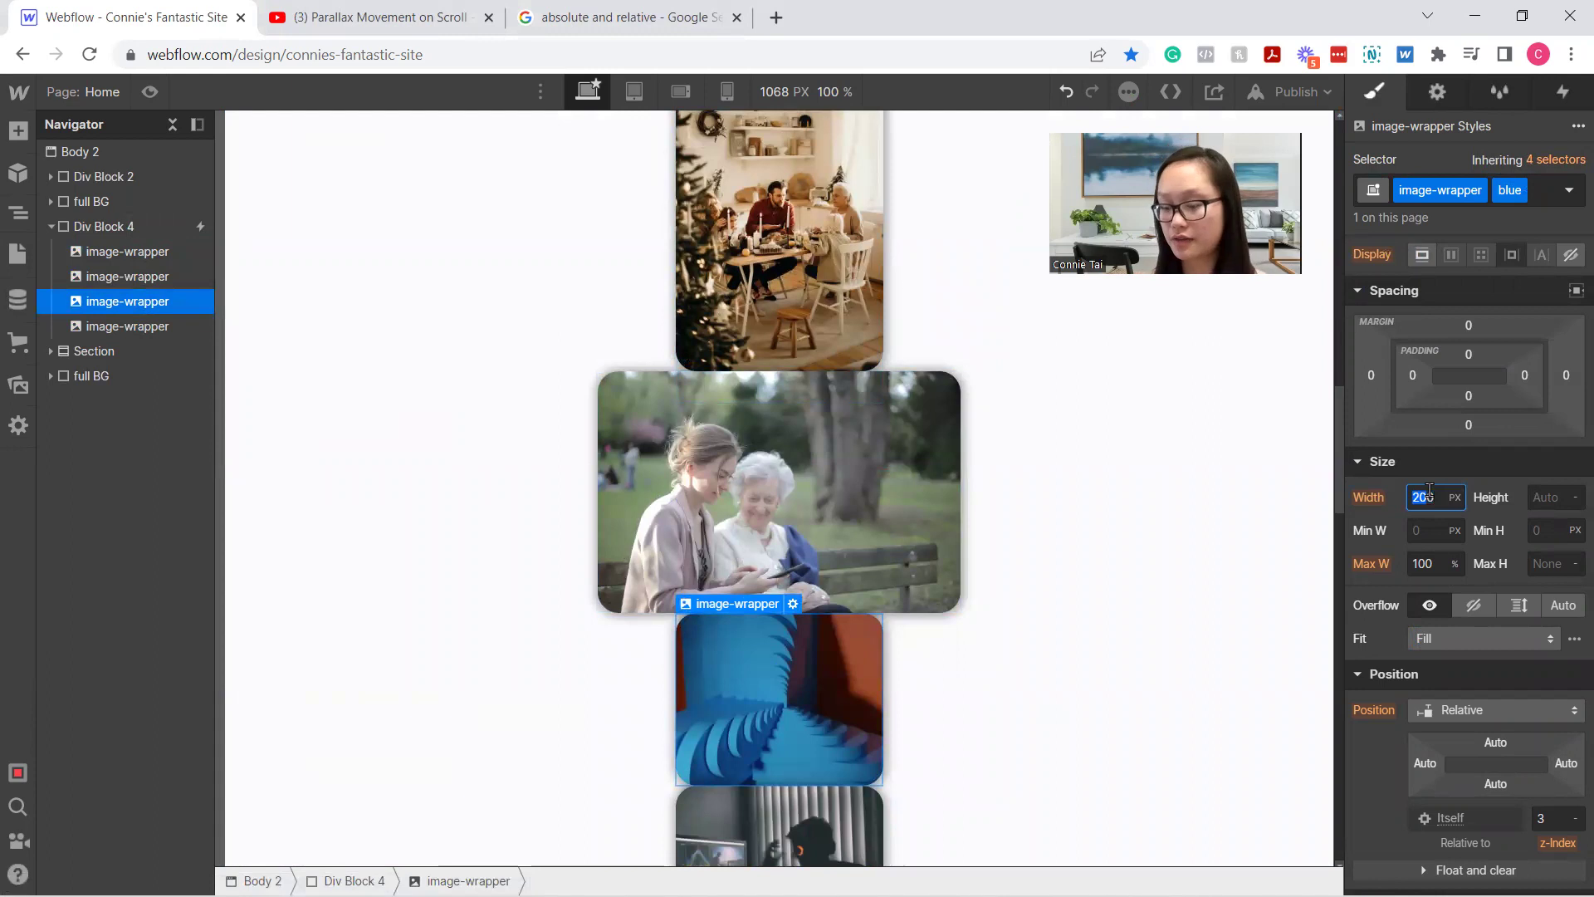
{"action": "type", "text": "3000"}
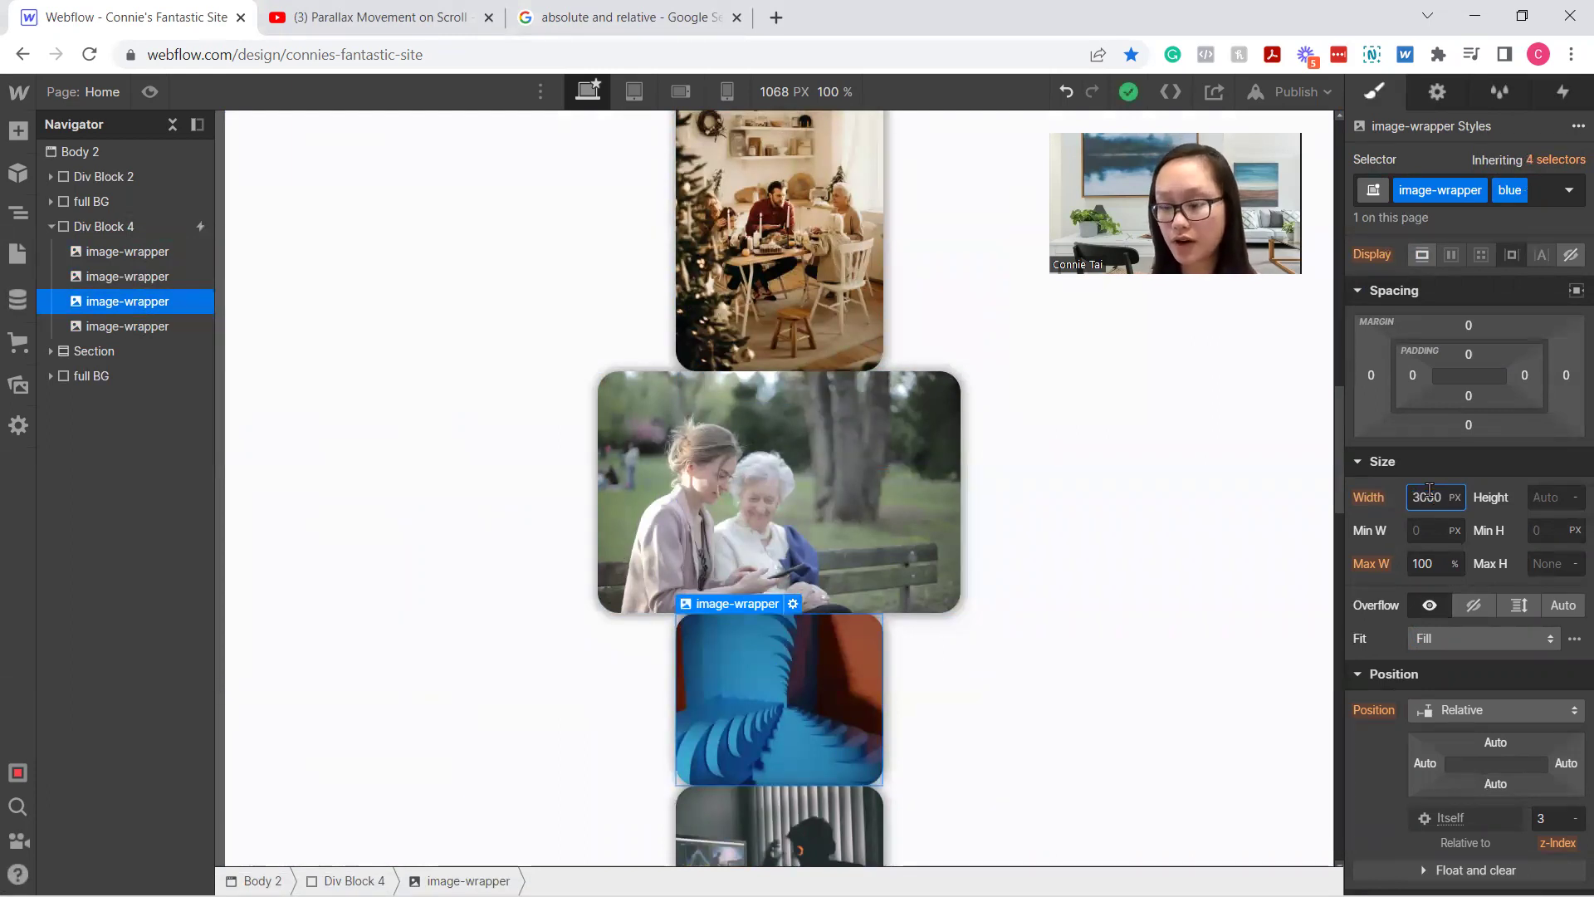
{"action": "key", "text": "BackSpace"}
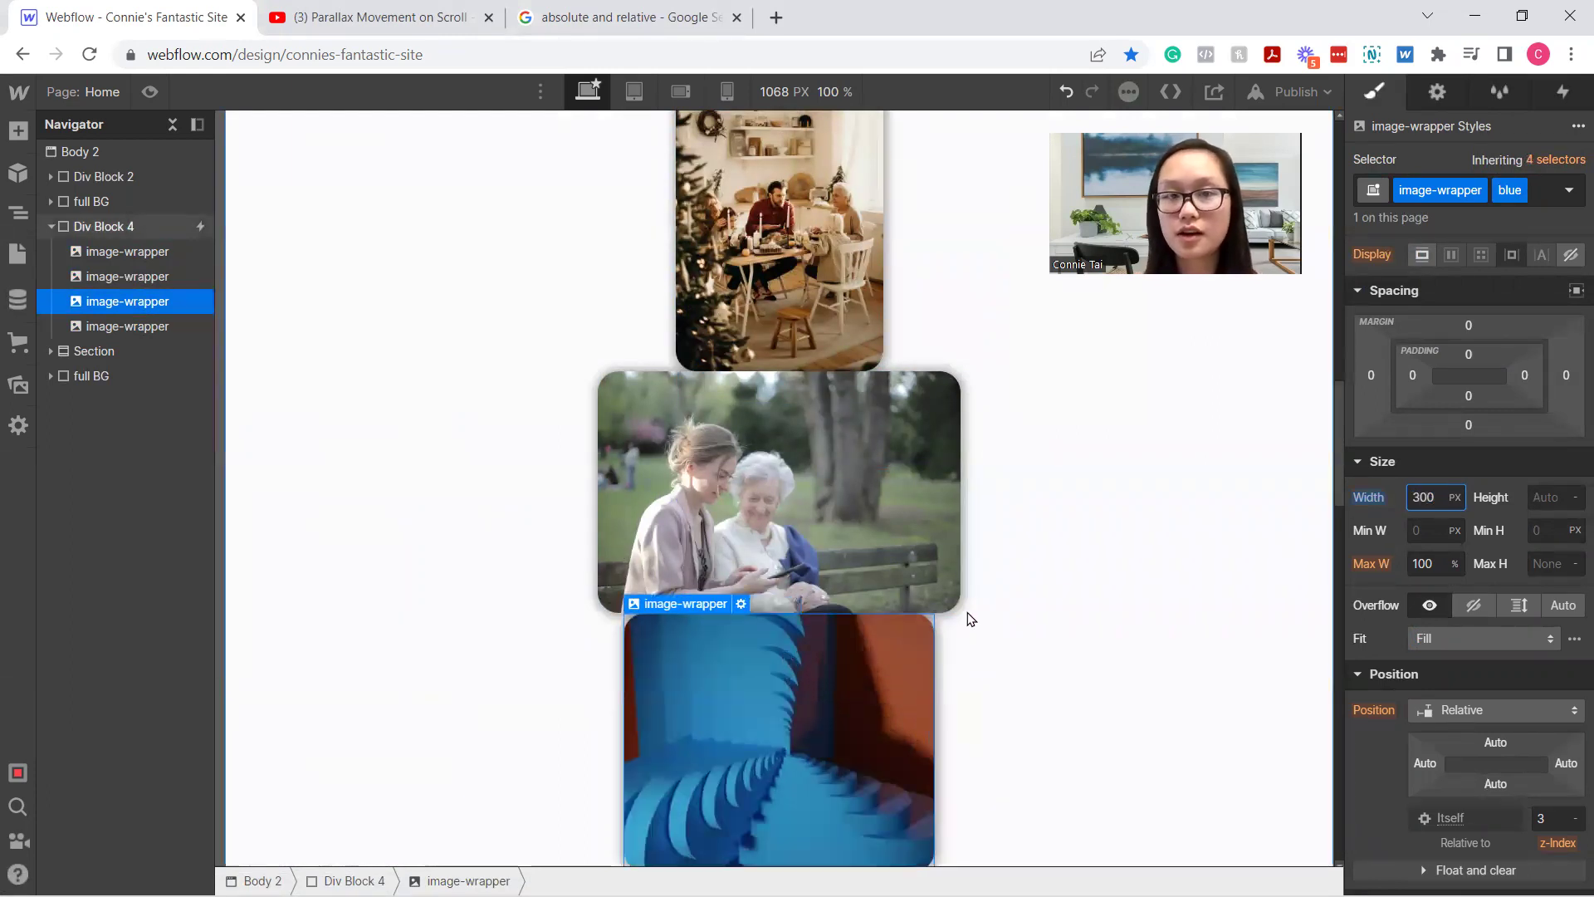
{"action": "scroll", "coordinate": [951, 619], "scroll_direction": "up", "scroll_amount": 4}
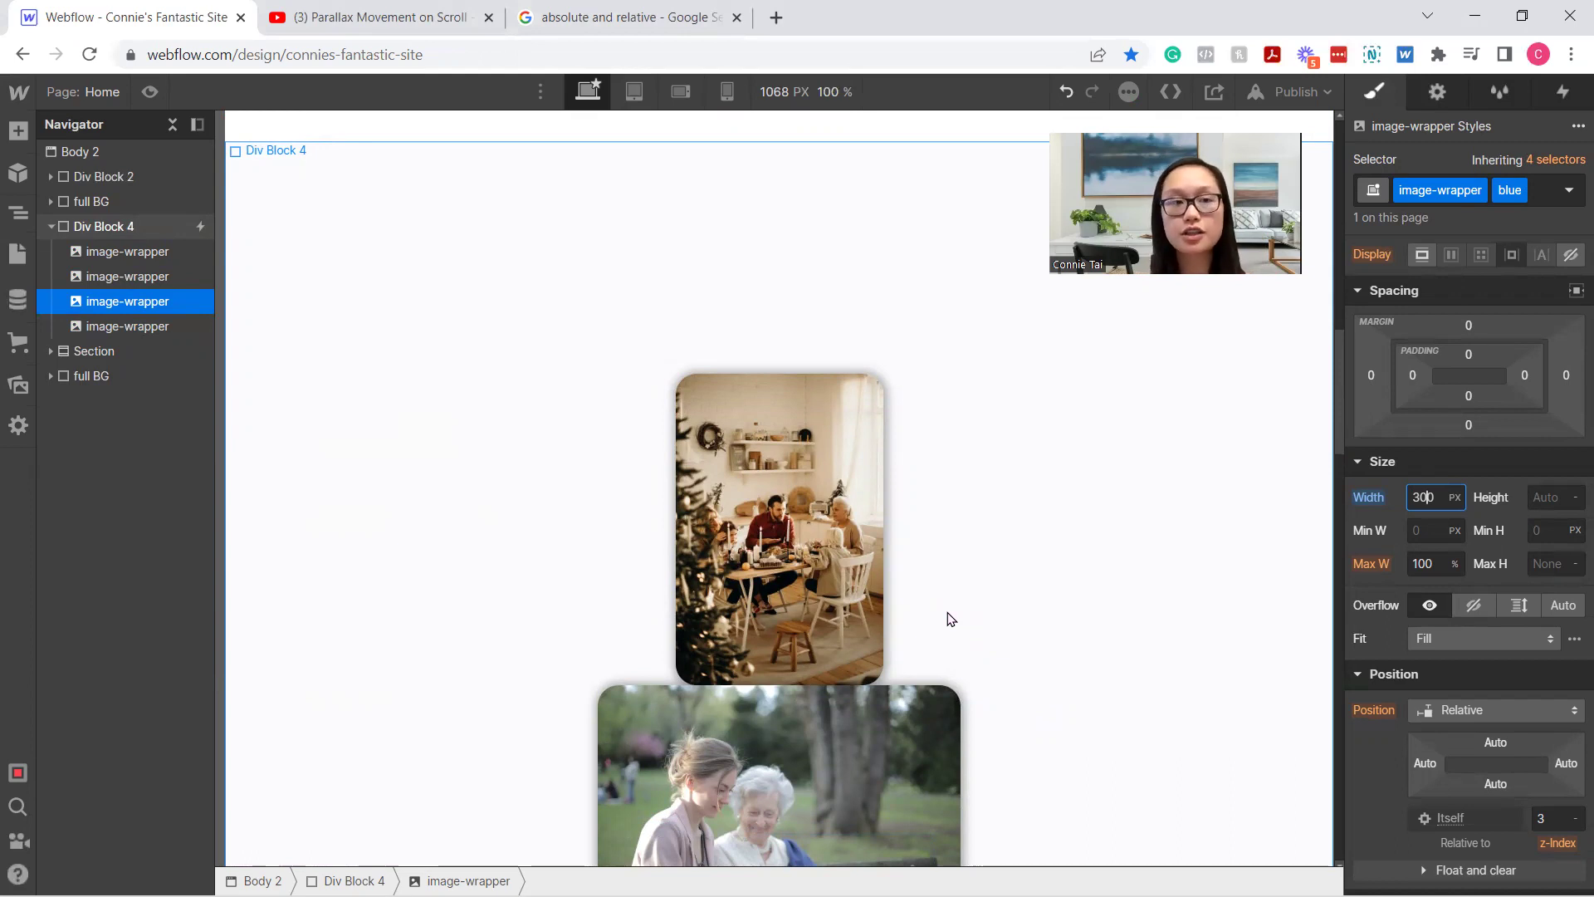
{"action": "left_click", "coordinate": [1102, 556]}
{"action": "scroll", "coordinate": [1102, 556], "scroll_direction": "down", "scroll_amount": 3}
{"action": "scroll", "coordinate": [1104, 559], "scroll_direction": "up", "scroll_amount": 3}
{"action": "left_click", "coordinate": [790, 589]}
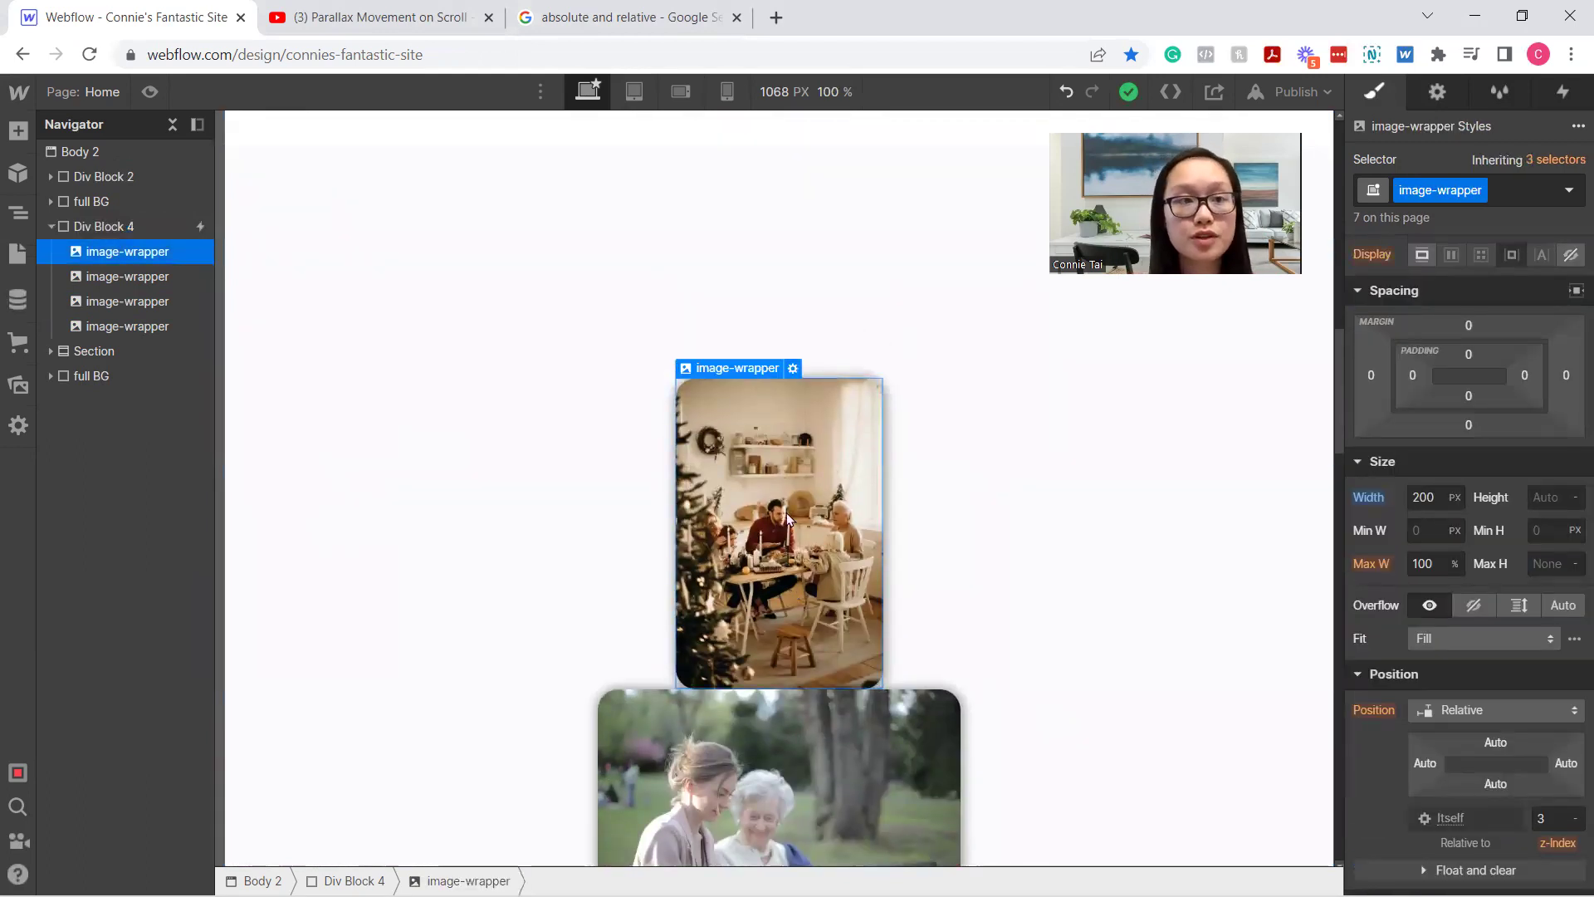
{"action": "left_click", "coordinate": [453, 299]}
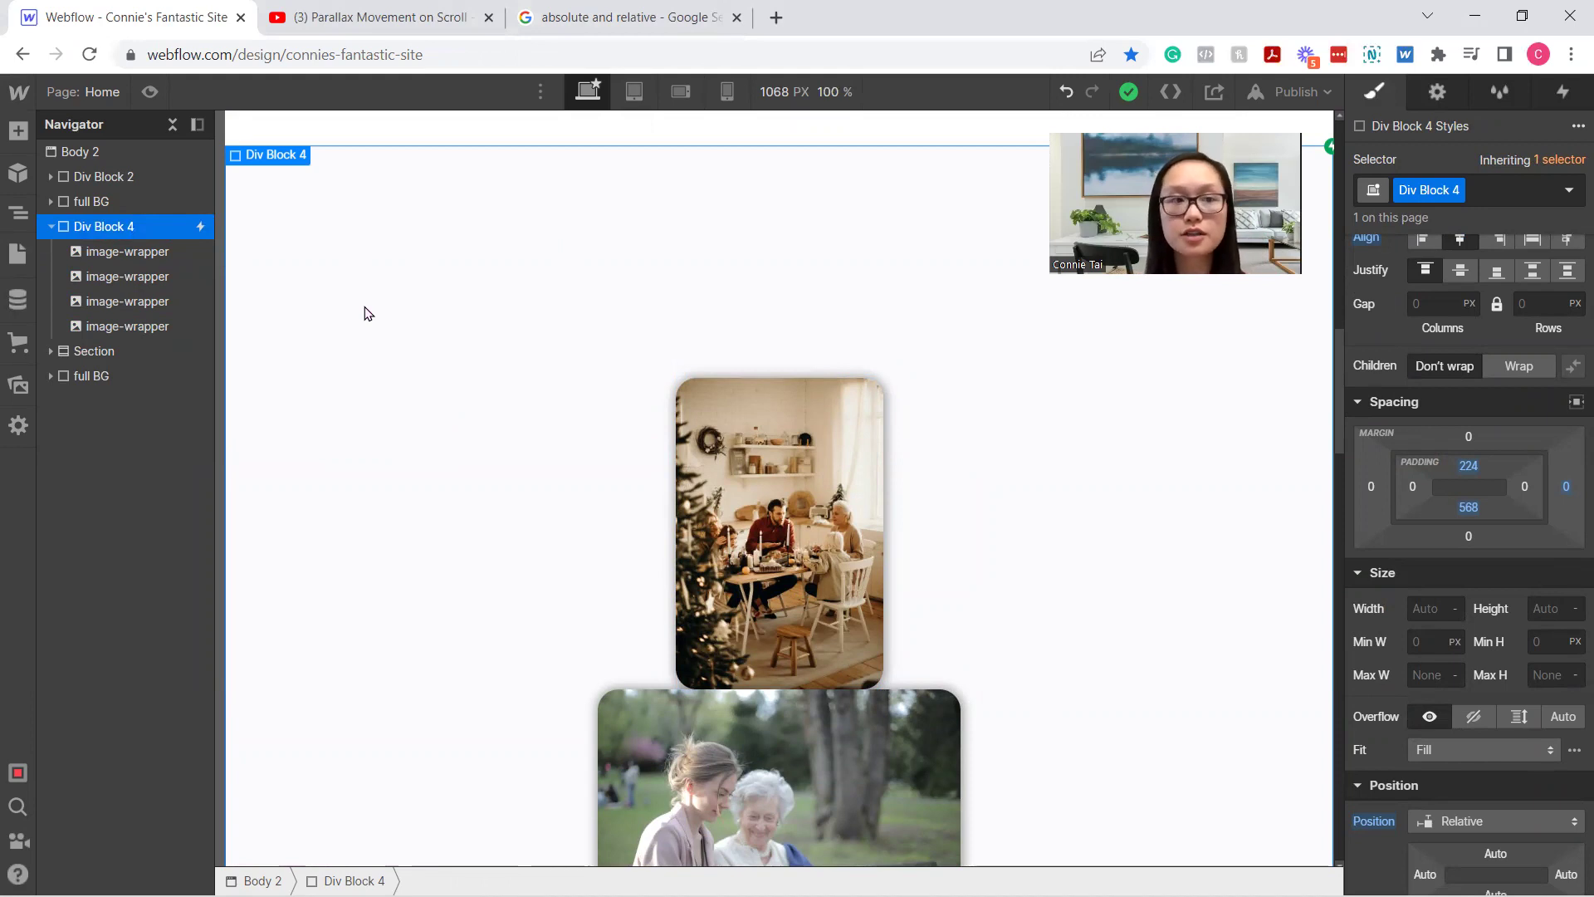
{"action": "scroll", "coordinate": [1453, 599], "scroll_direction": "down", "scroll_amount": 2}
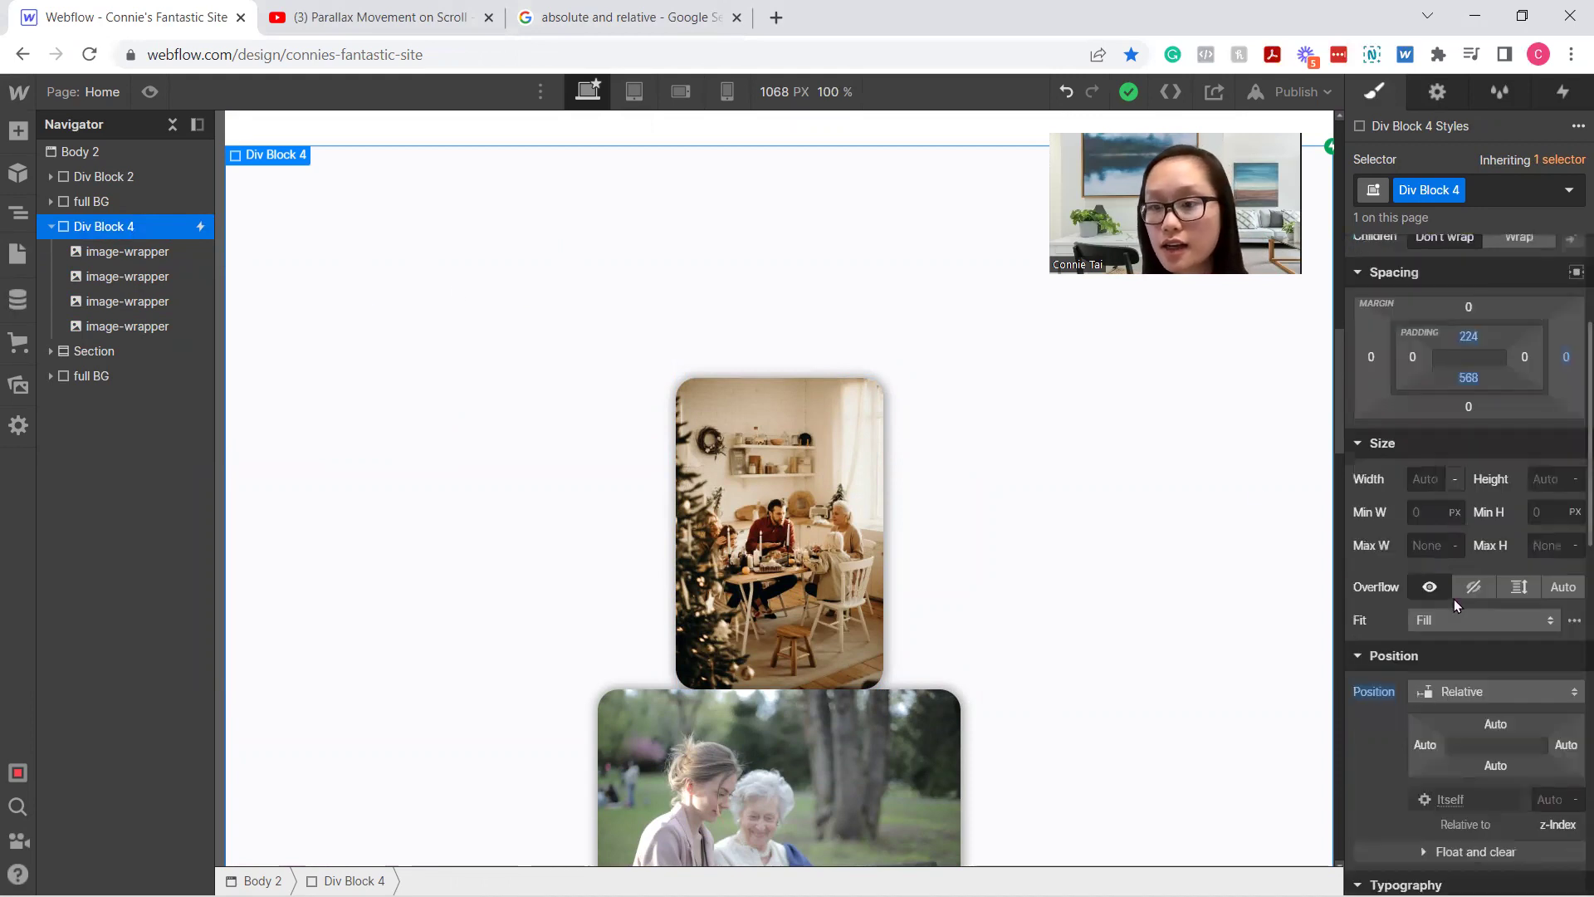
{"action": "scroll", "coordinate": [1508, 659], "scroll_direction": "down", "scroll_amount": 2}
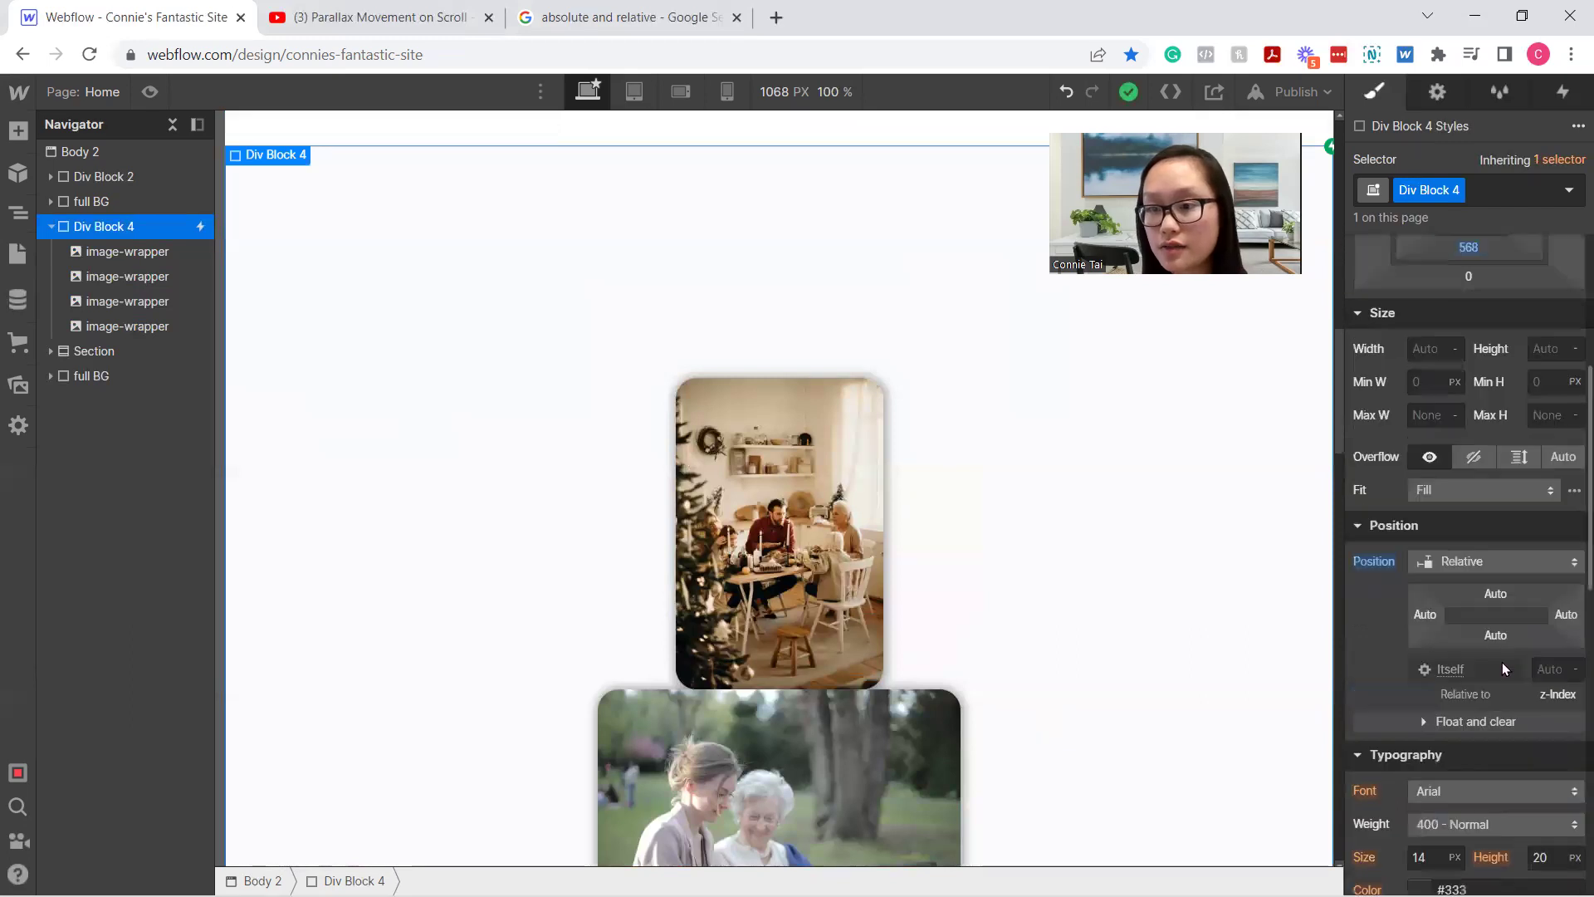
{"action": "left_click", "coordinate": [1520, 562]}
{"action": "left_click", "coordinate": [1473, 565]}
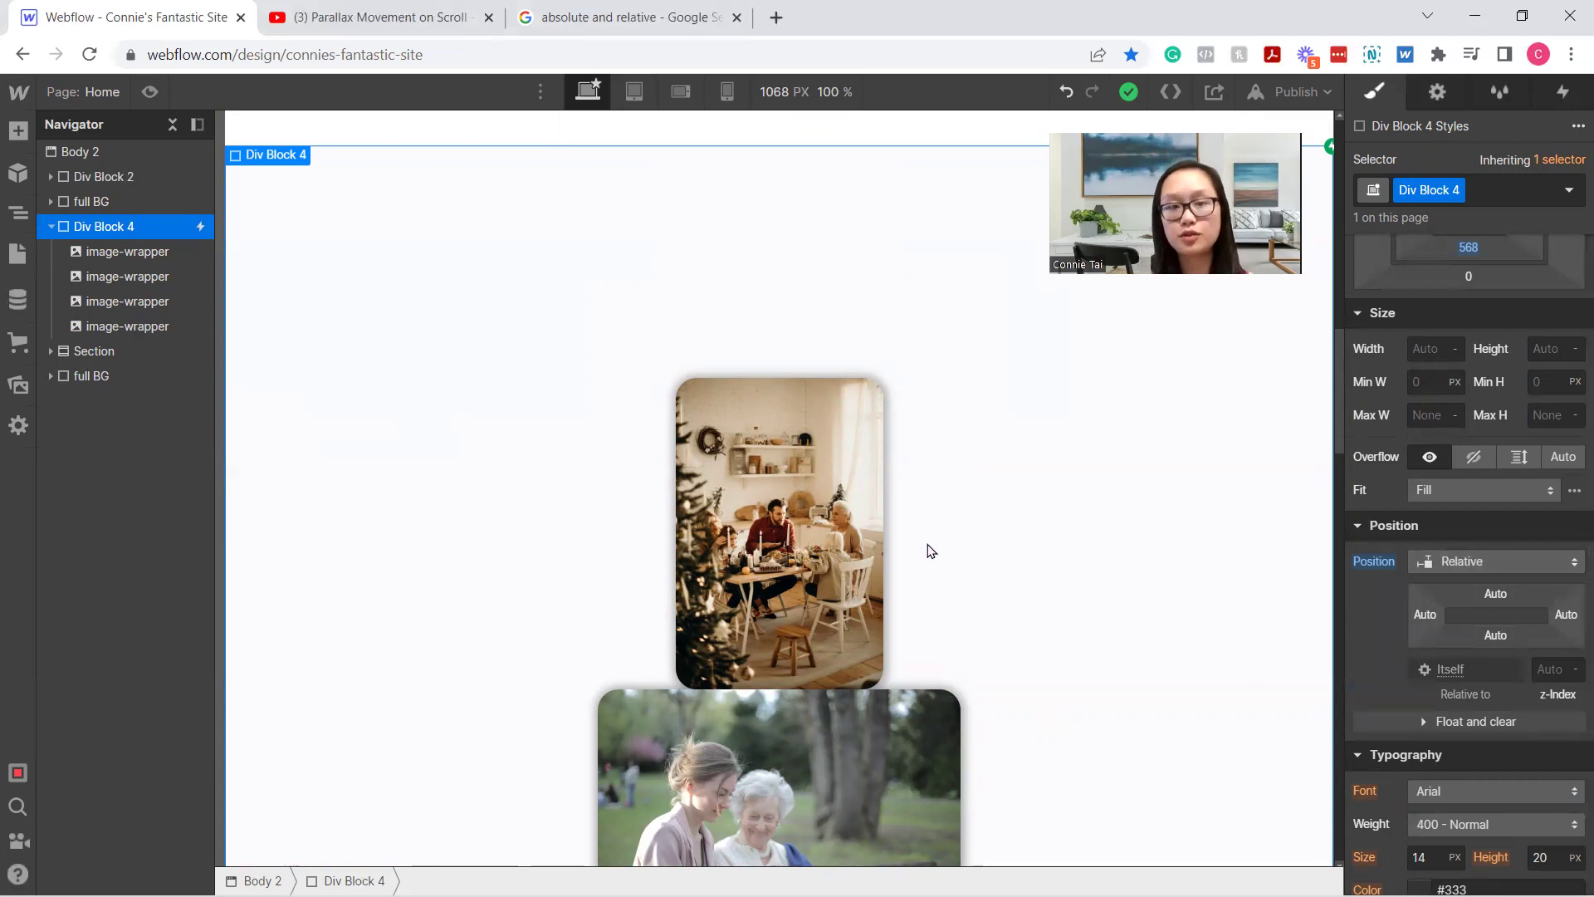
{"action": "left_click", "coordinate": [785, 544]}
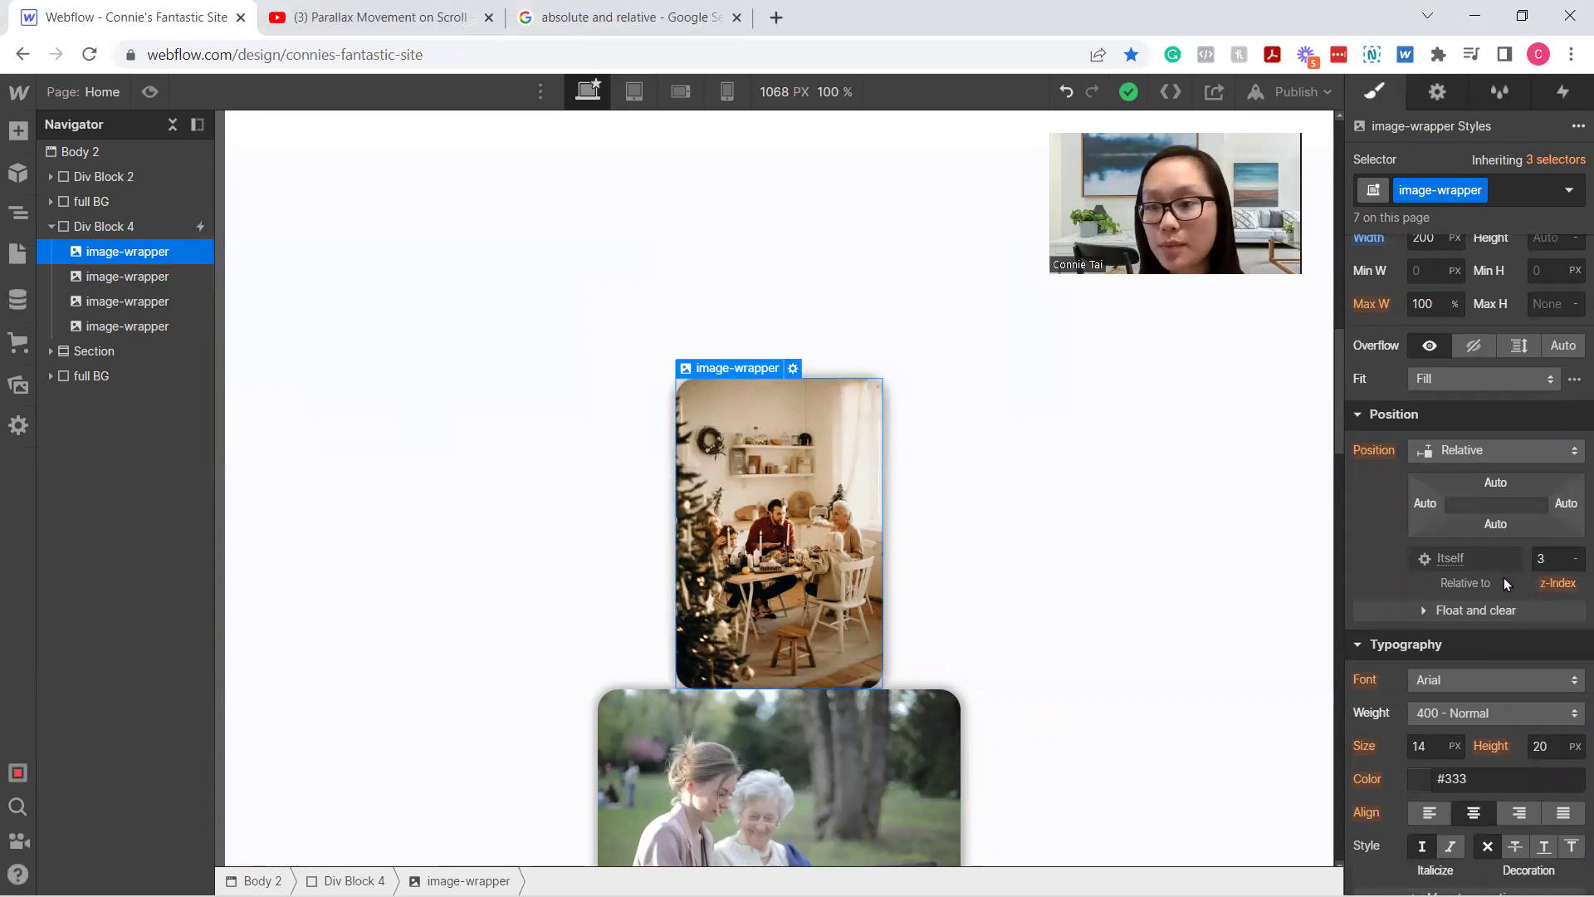
Set the image-wrapper class position to Absolute
{"action": "left_click", "coordinate": [1478, 455]}
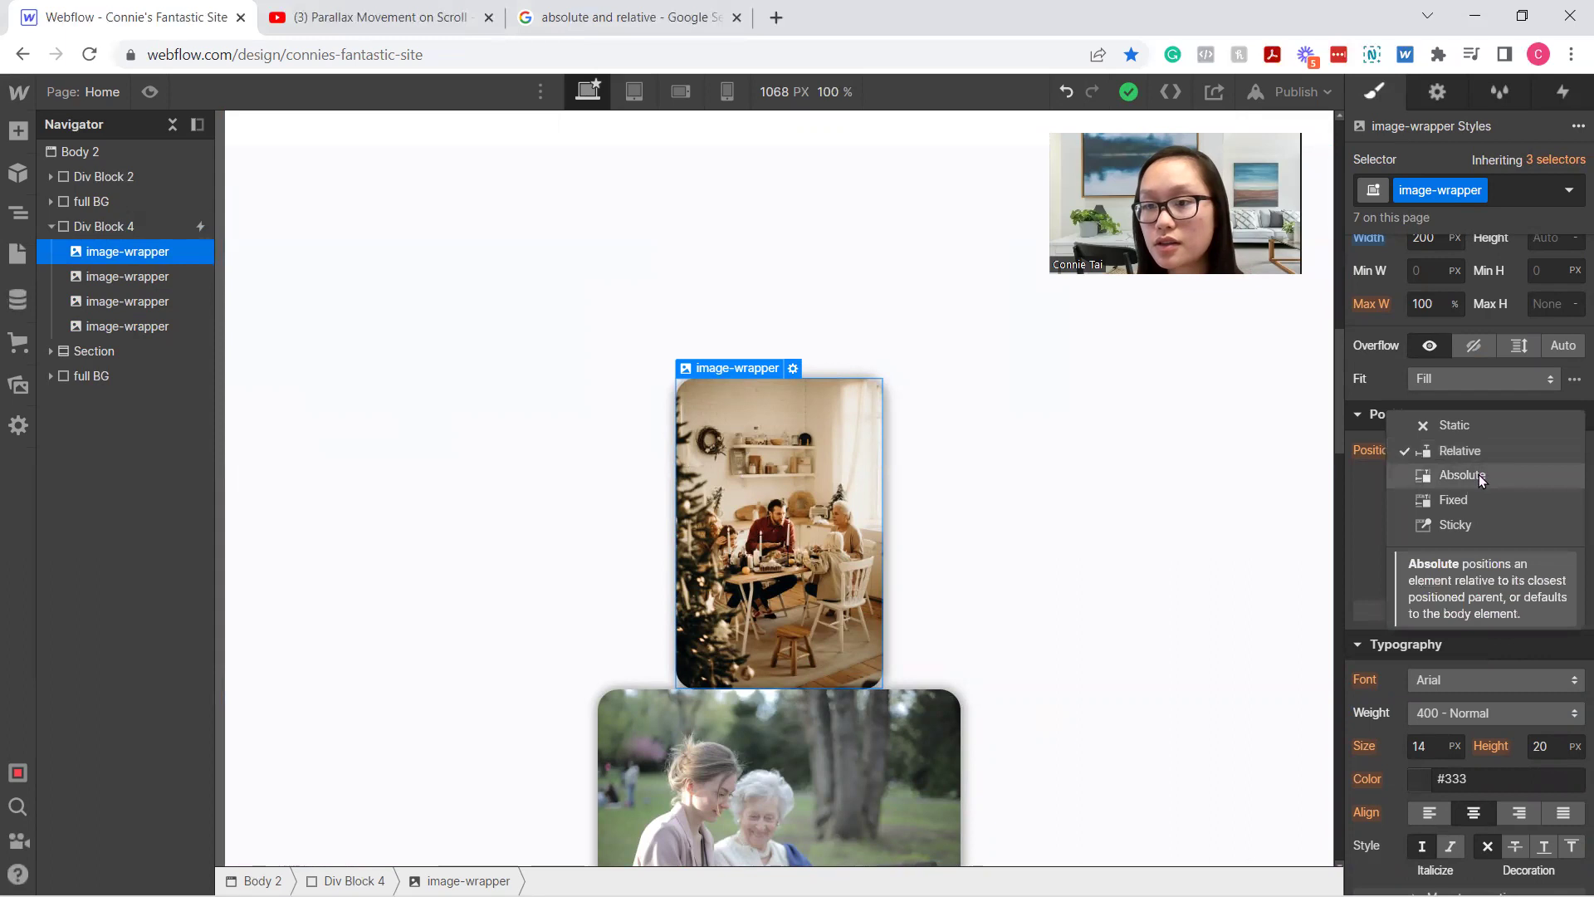
{"action": "left_click", "coordinate": [1478, 475]}
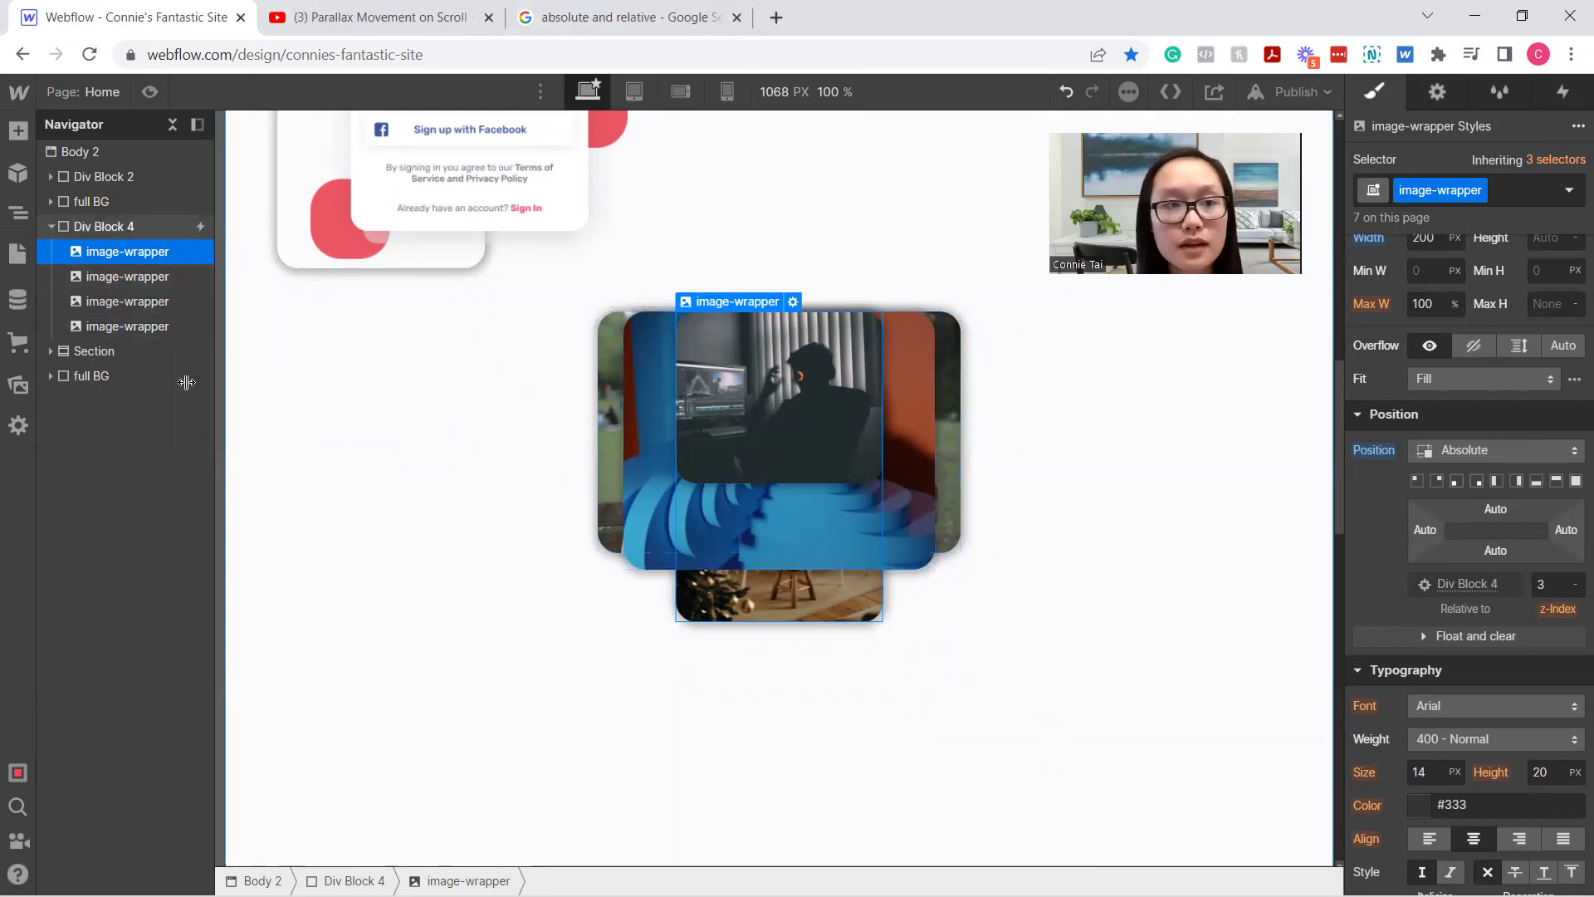
Pin the bench image top-left and the blue image top-right, offsetting both downward
{"action": "left_click", "coordinate": [152, 284]}
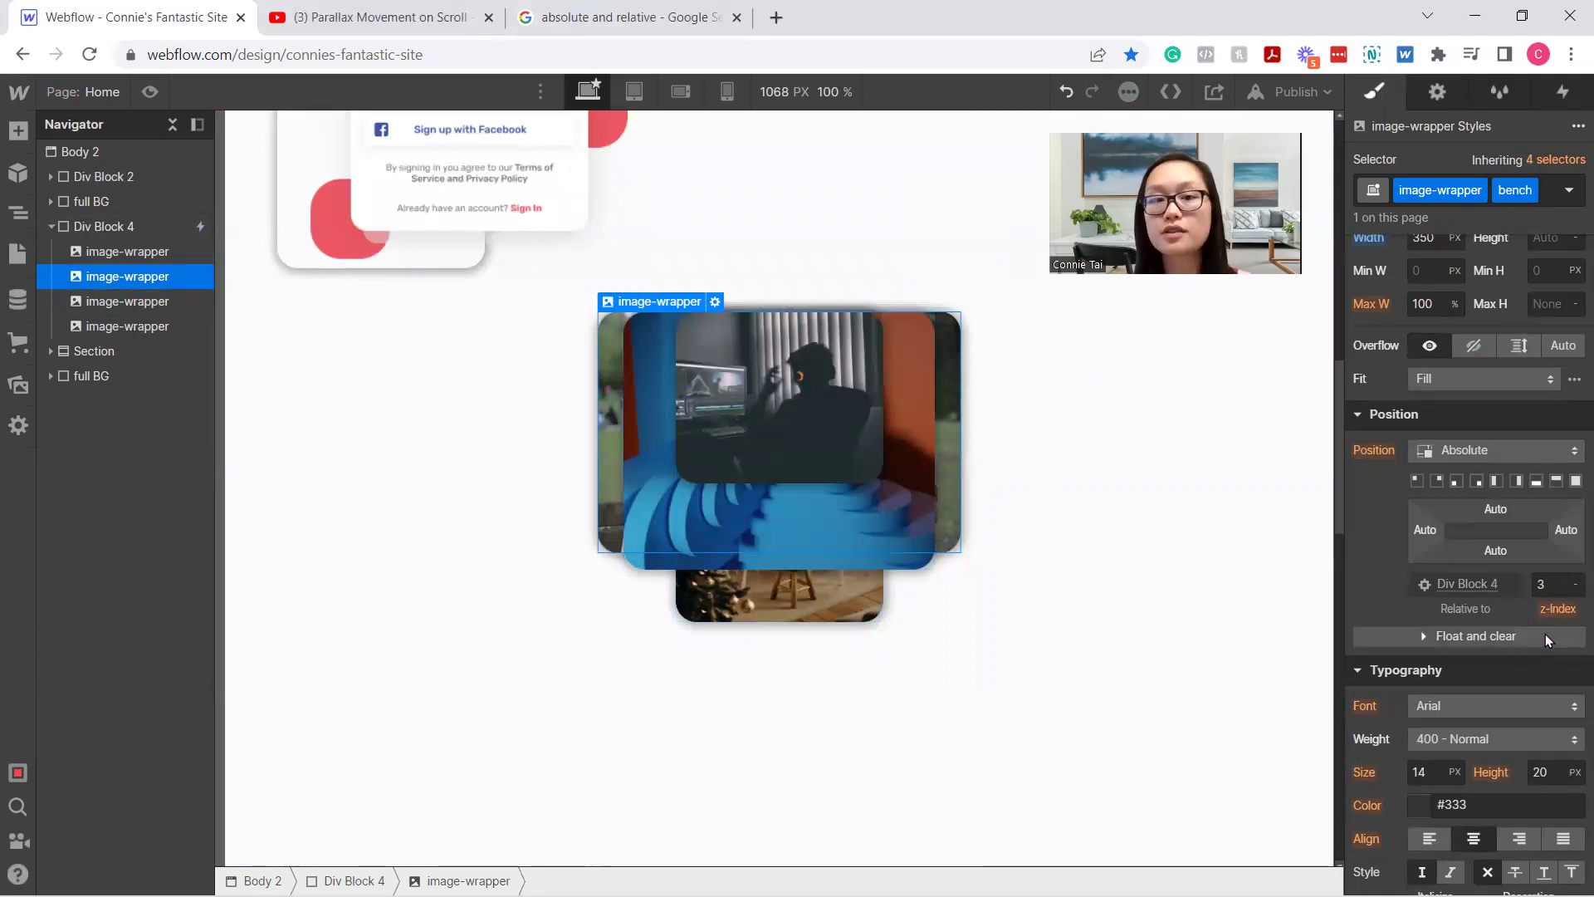
{"action": "scroll", "coordinate": [1520, 614], "scroll_direction": "up", "scroll_amount": 2}
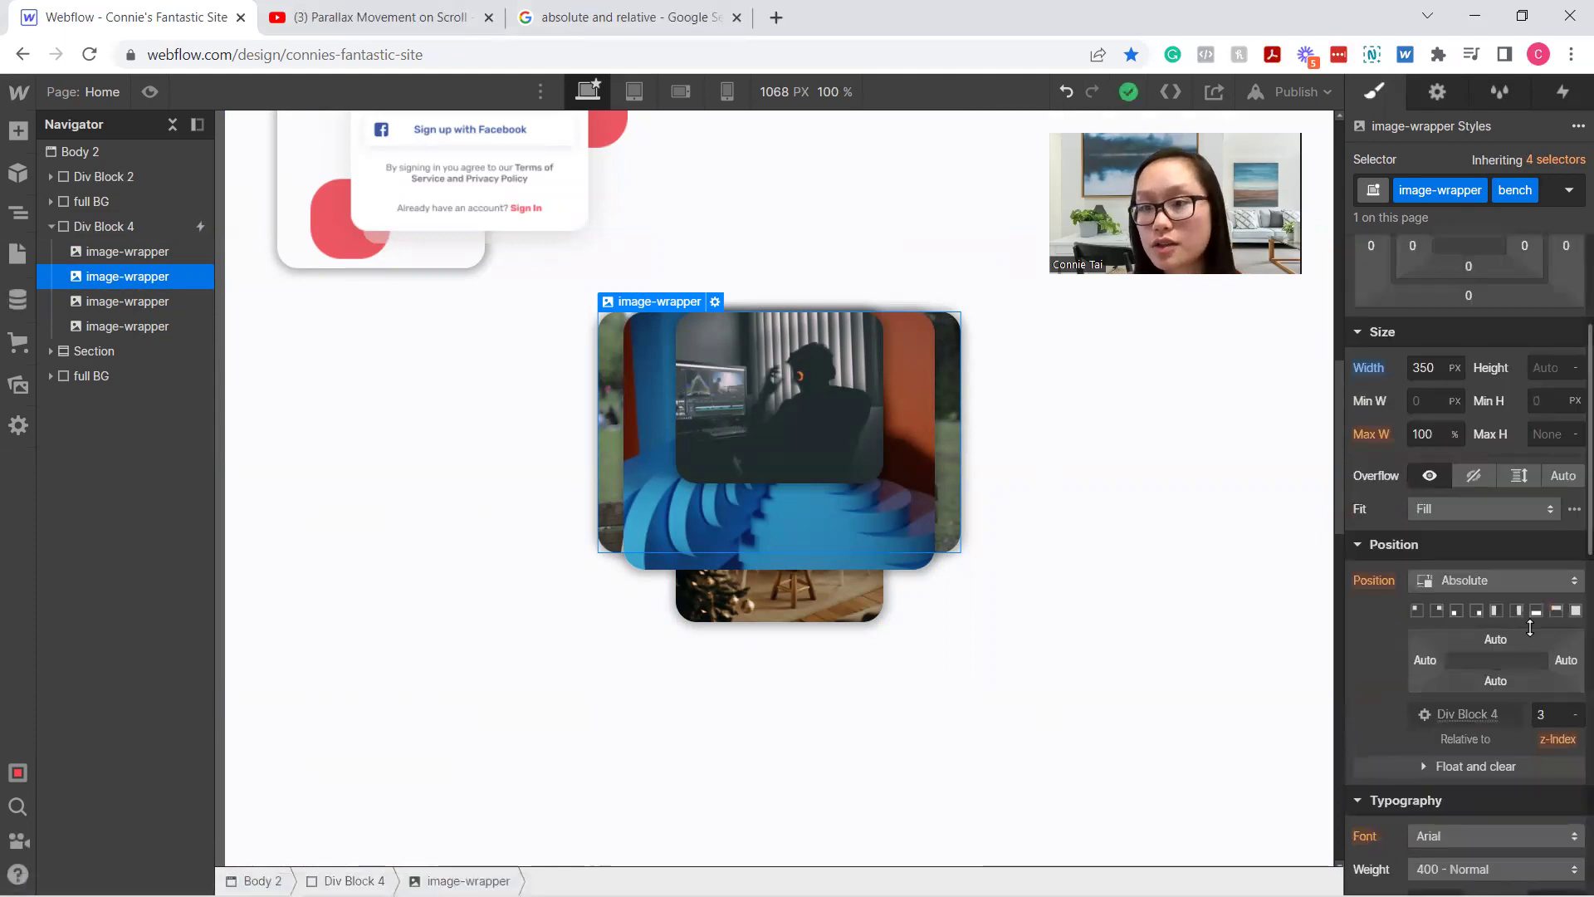
{"action": "left_click", "coordinate": [1415, 610]}
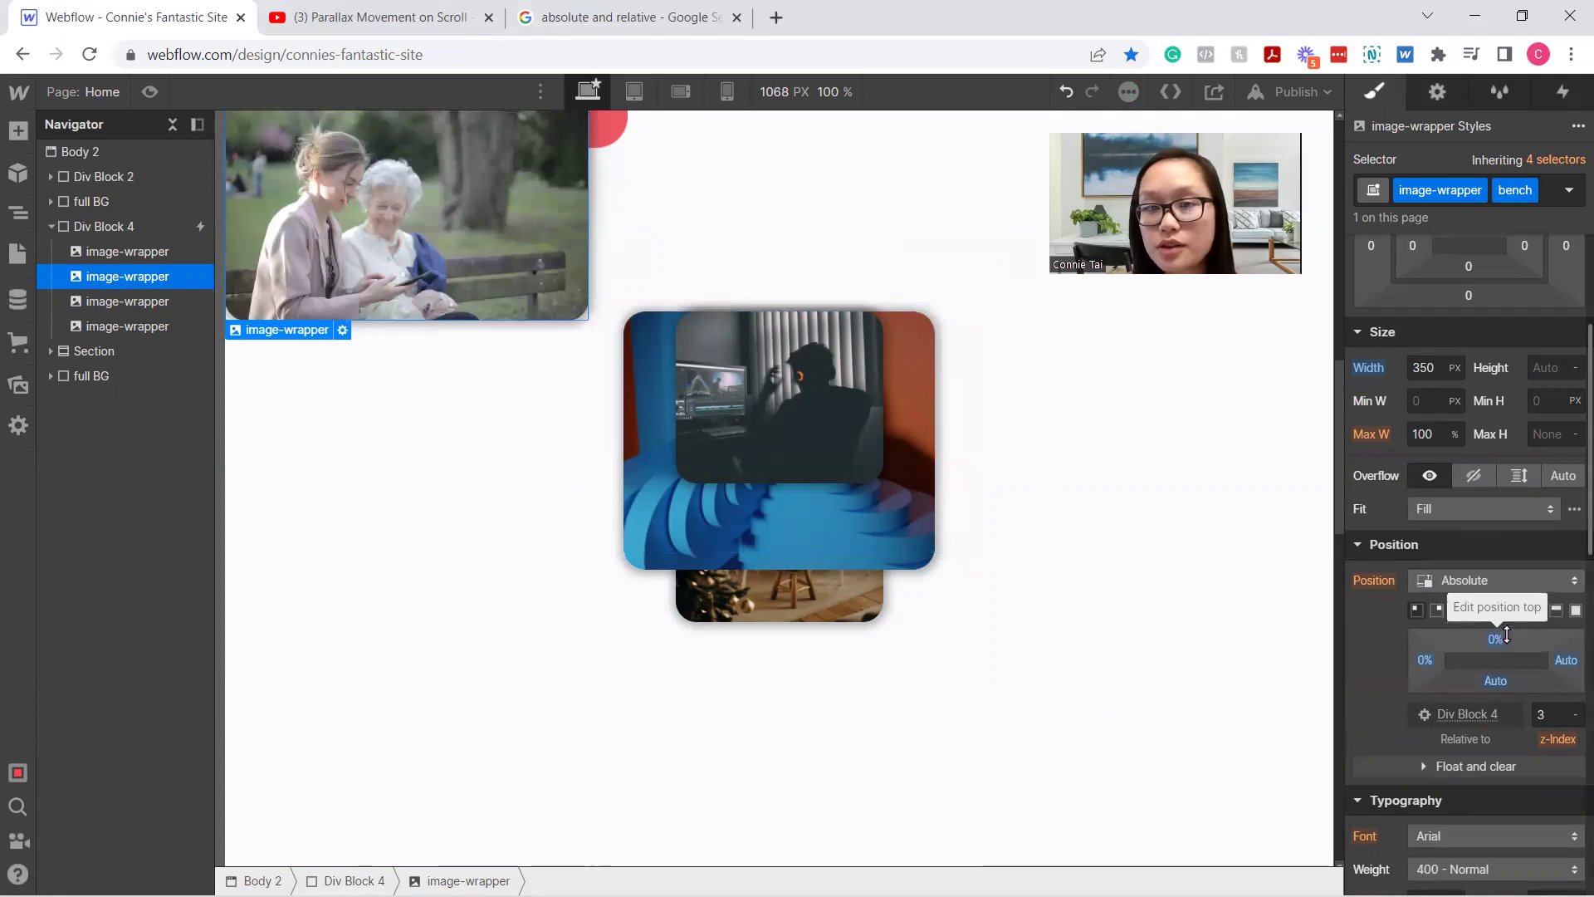
{"action": "left_click_drag", "start_coordinate": [1507, 630], "coordinate": [1505, 708]}
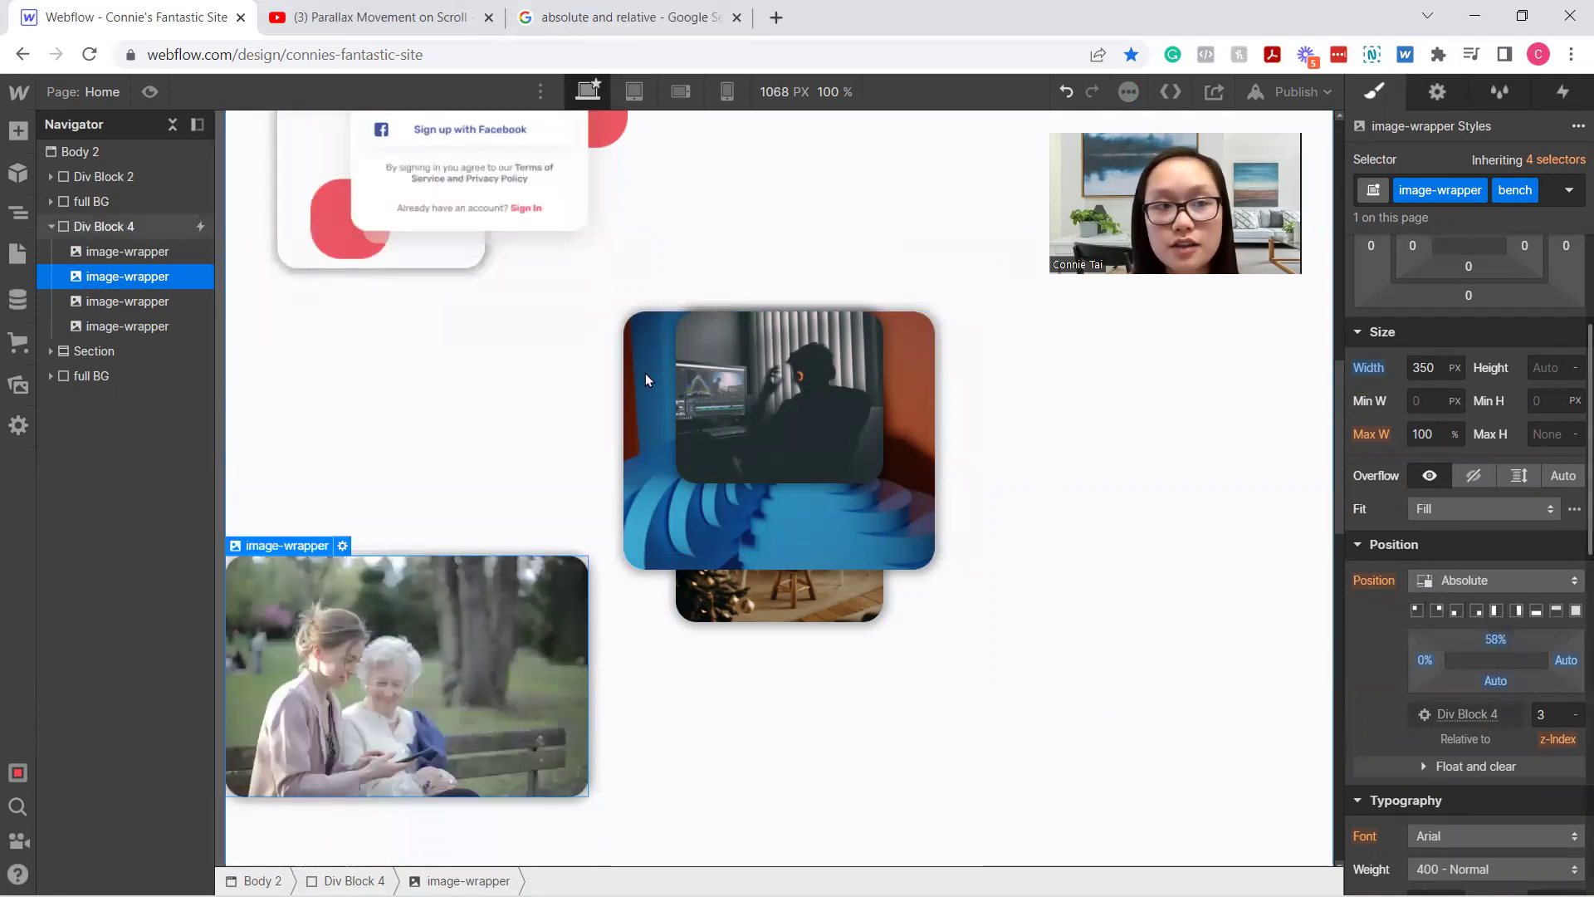
{"action": "left_click", "coordinate": [147, 304]}
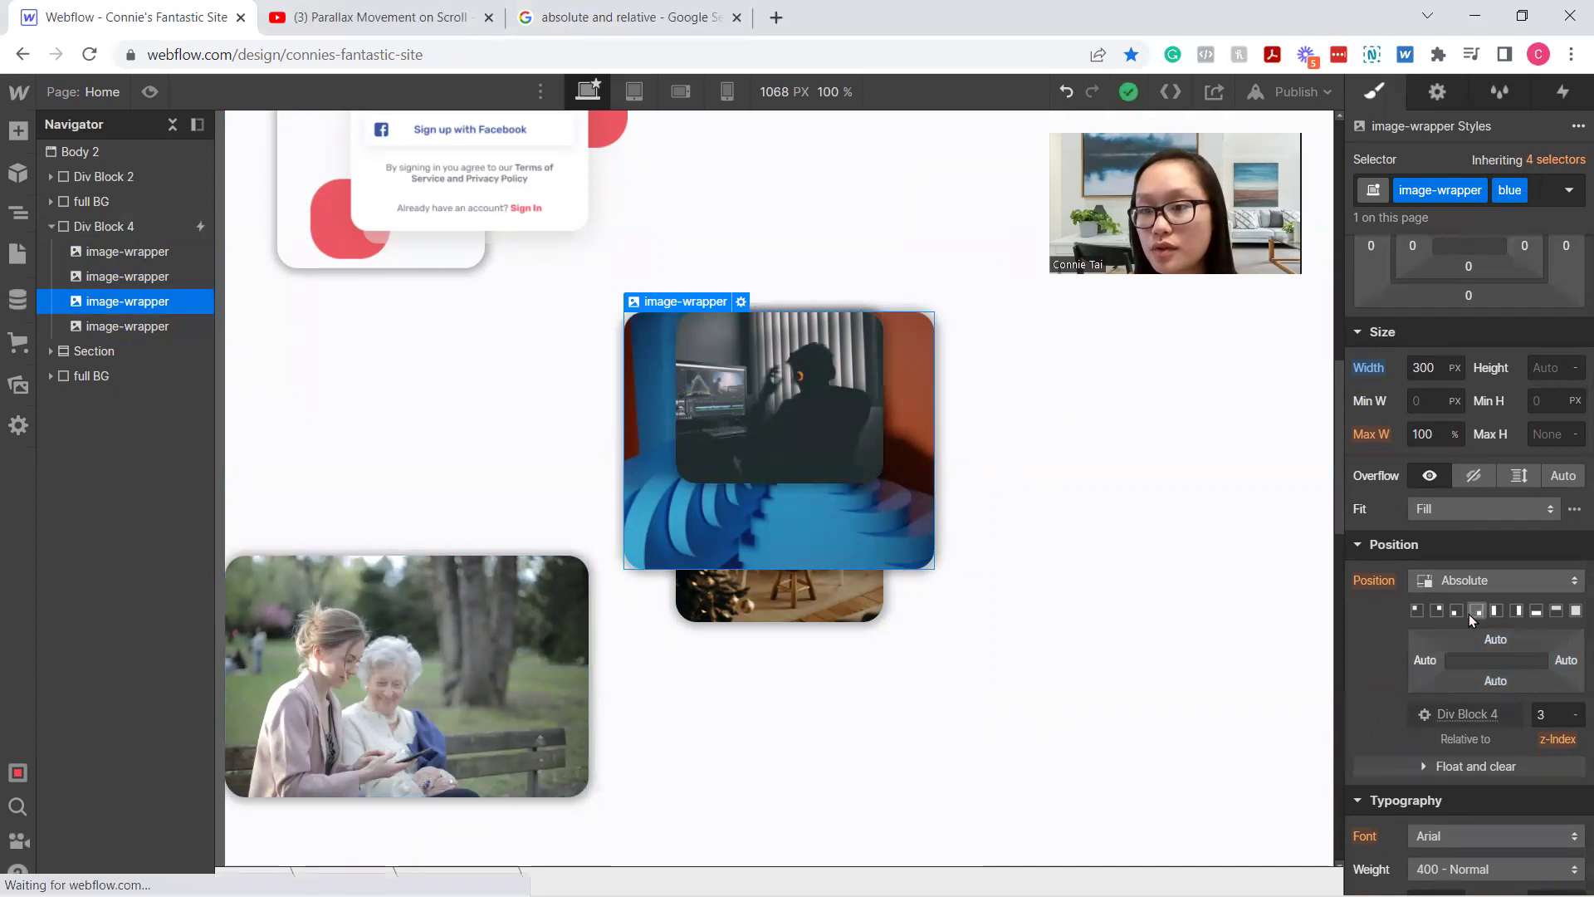
{"action": "left_click", "coordinate": [1437, 611]}
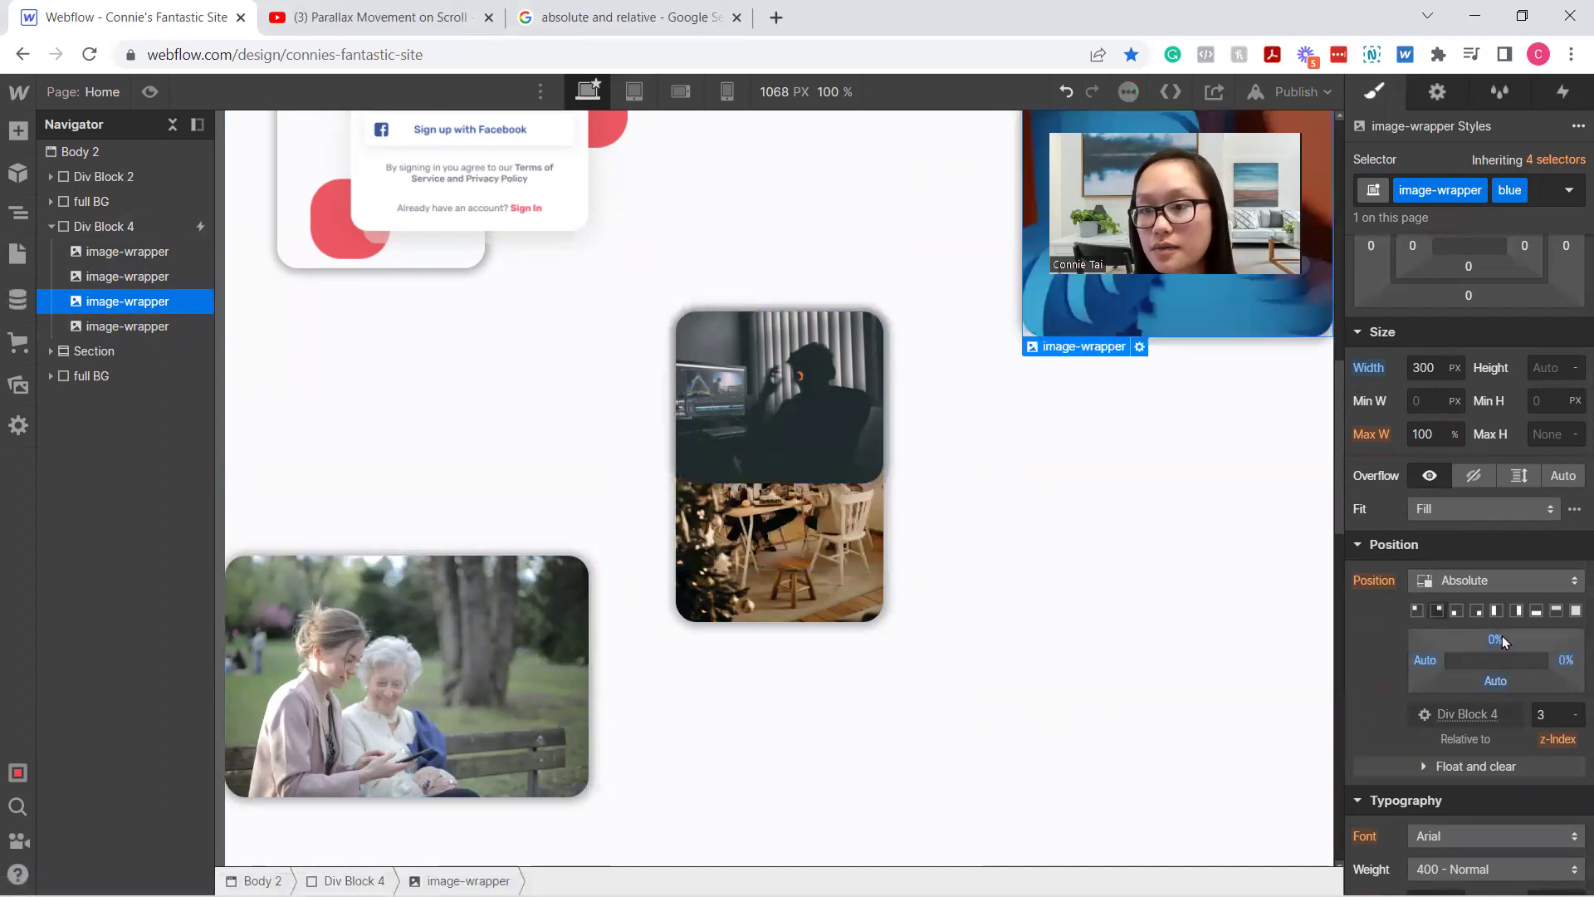
{"action": "left_click_drag", "start_coordinate": [1502, 639], "coordinate": [1490, 715]}
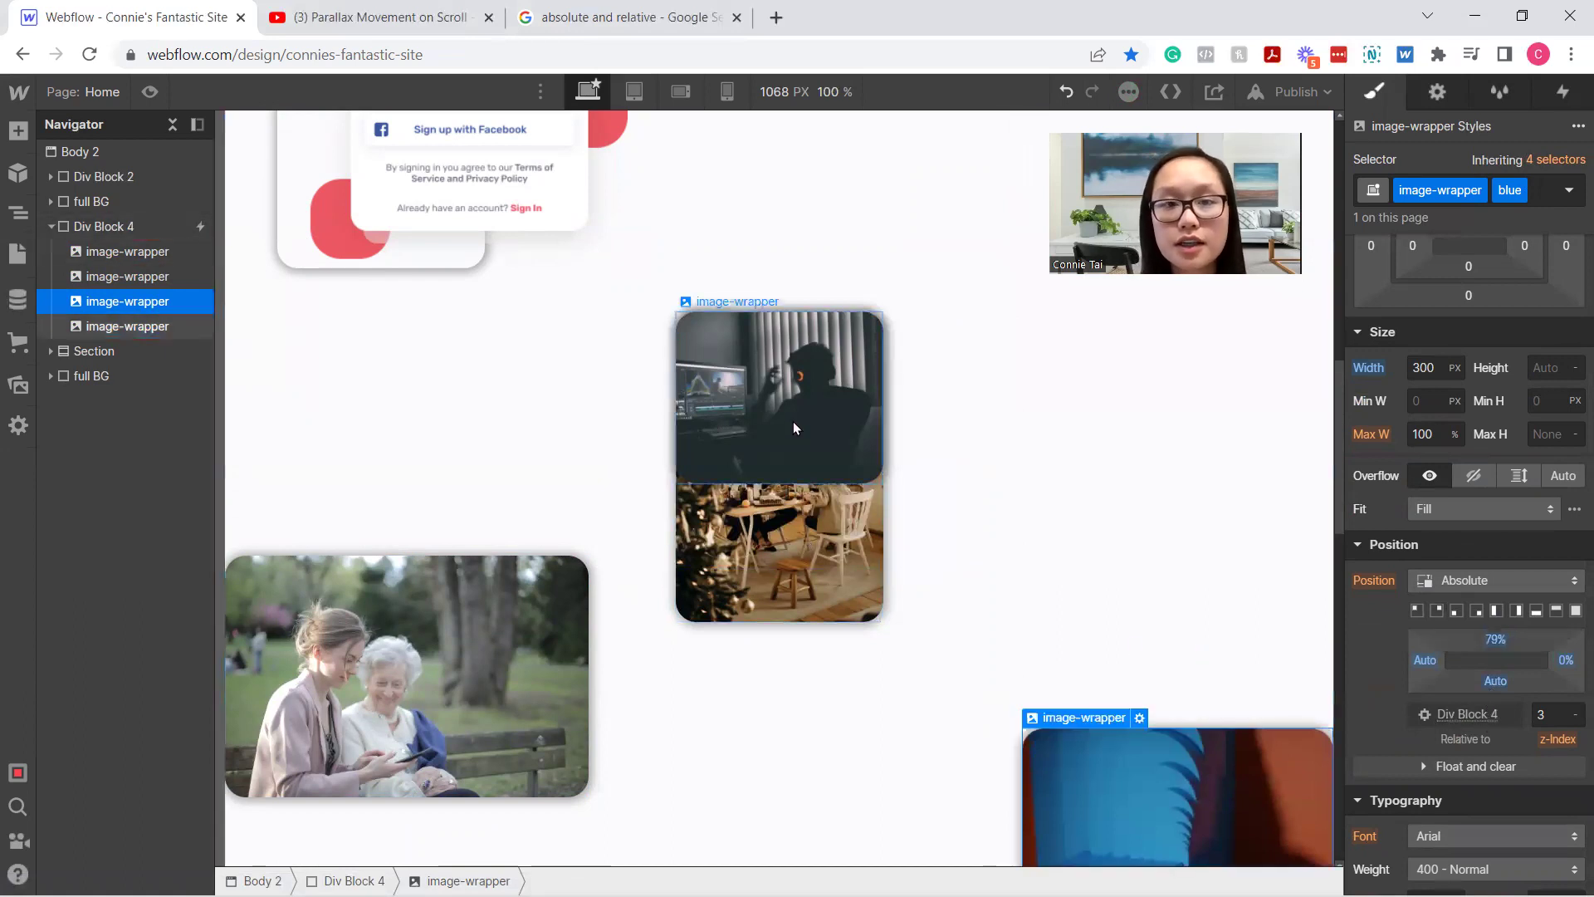
Add a 'music' combo class to the fourth image, pin it bottom-right and raise it
{"action": "left_click", "coordinate": [793, 423]}
{"action": "left_click", "coordinate": [1512, 194]}
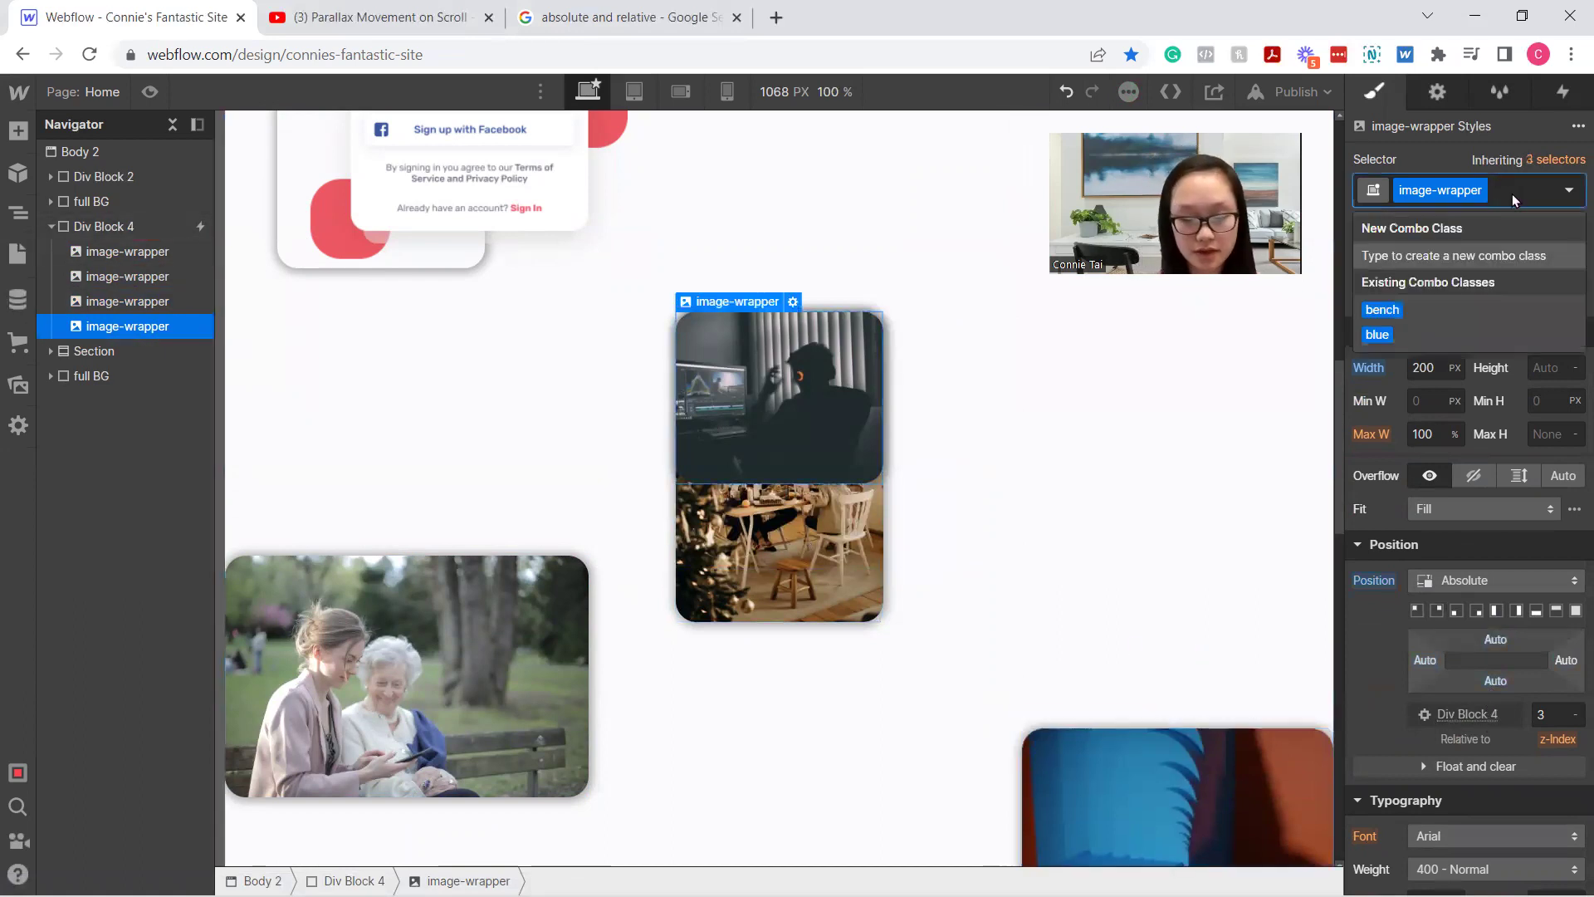
{"action": "type", "text": "music"}
{"action": "key", "text": "Return"}
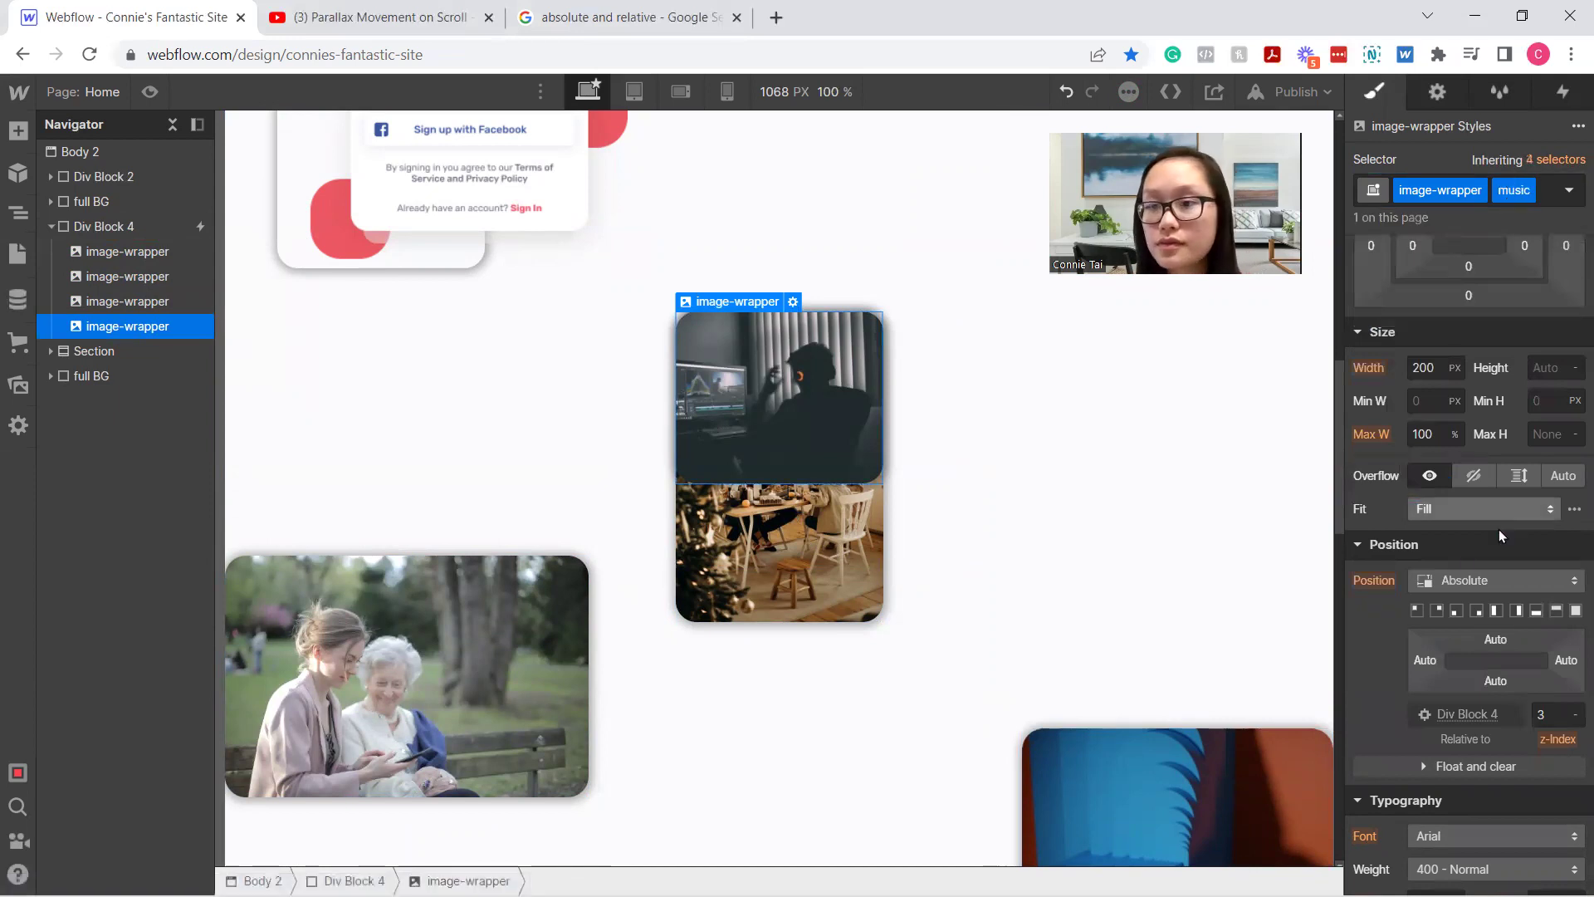
{"action": "left_click", "coordinate": [1477, 610]}
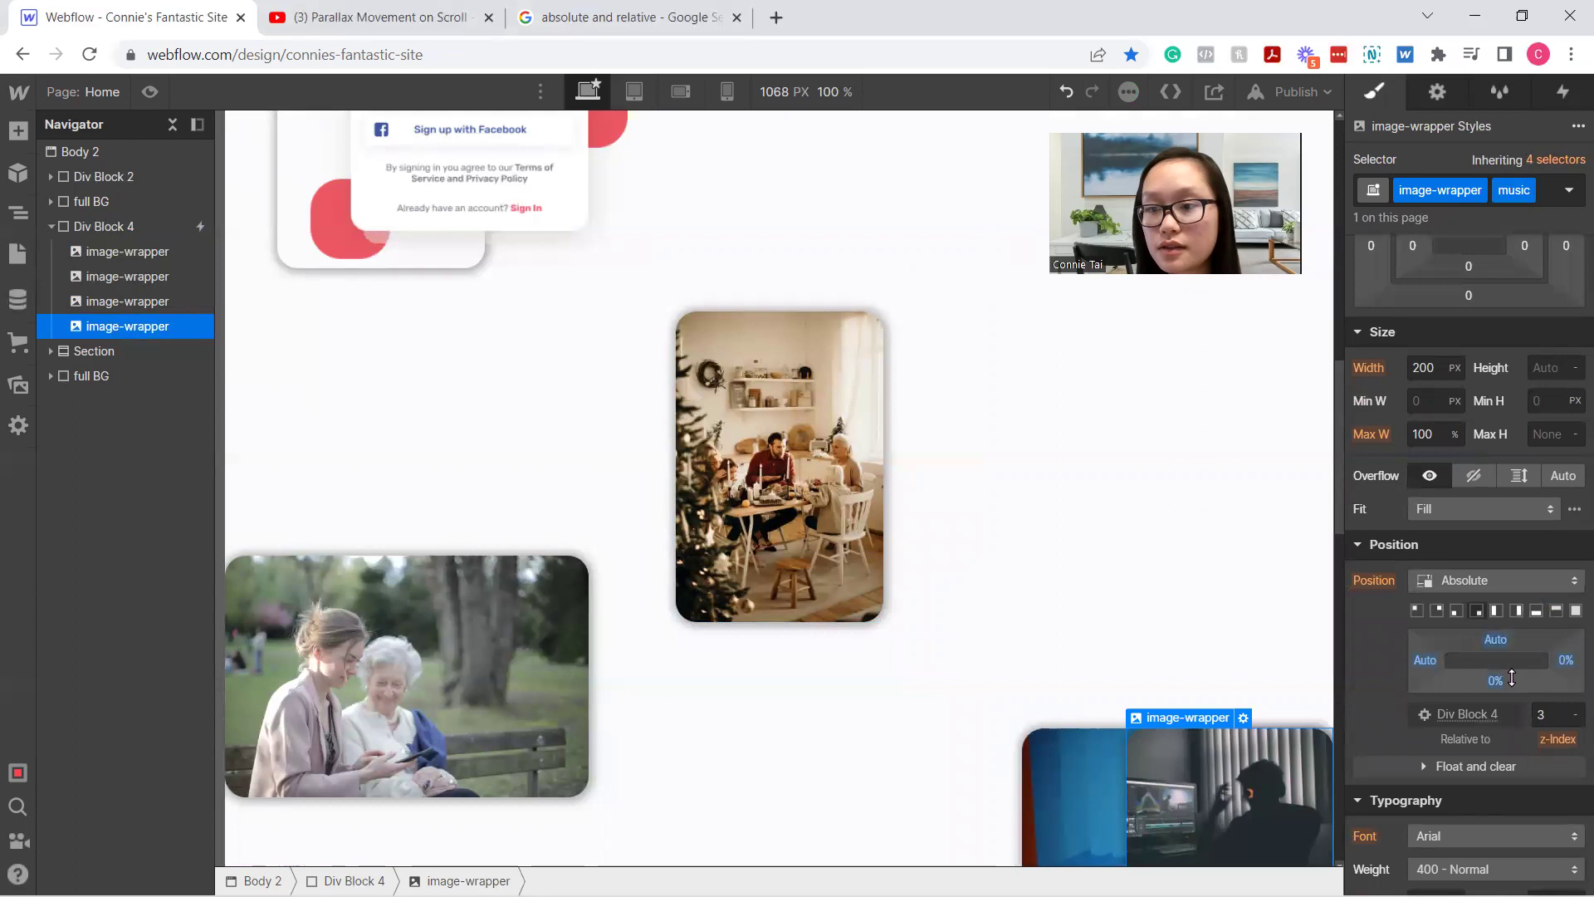
{"action": "left_click_drag", "start_coordinate": [1512, 679], "coordinate": [1452, 671]}
Nudge the blue image slightly left from the right edge
{"action": "left_click", "coordinate": [441, 716]}
{"action": "scroll", "coordinate": [1169, 711], "scroll_direction": "down", "scroll_amount": 3}
{"action": "left_click", "coordinate": [1174, 685]}
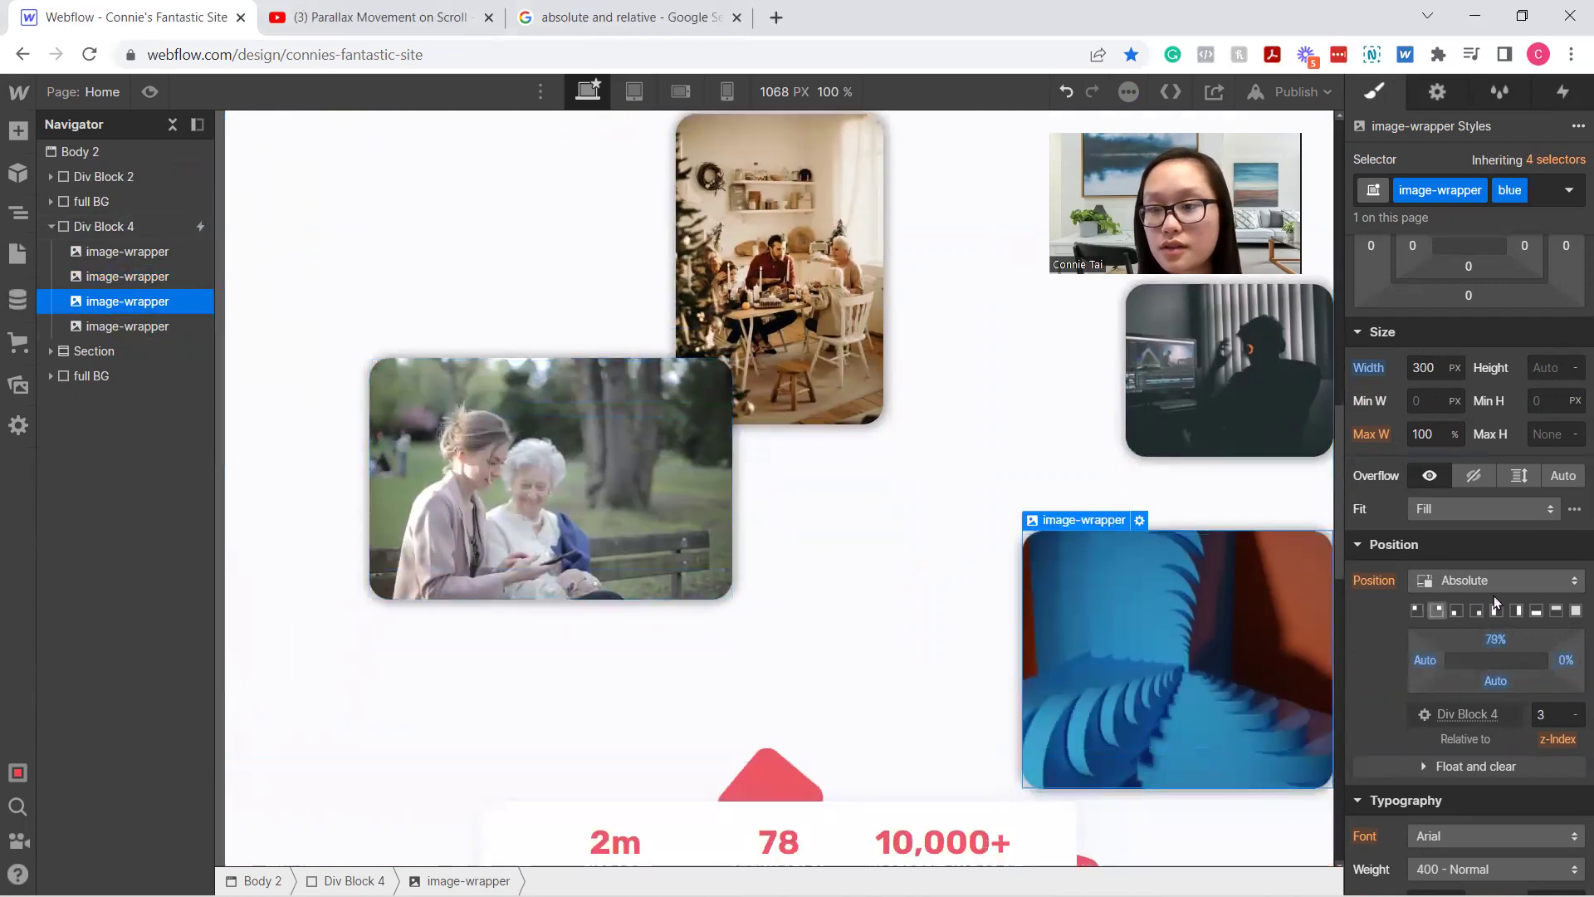
{"action": "mouse_move", "coordinate": [1552, 659]}
{"action": "left_mouse_down"}
{"action": "mouse_move", "coordinate": [1506, 665]}
{"action": "mouse_move", "coordinate": [1549, 662]}
{"action": "left_mouse_up"}
{"action": "left_click", "coordinate": [1194, 371]}
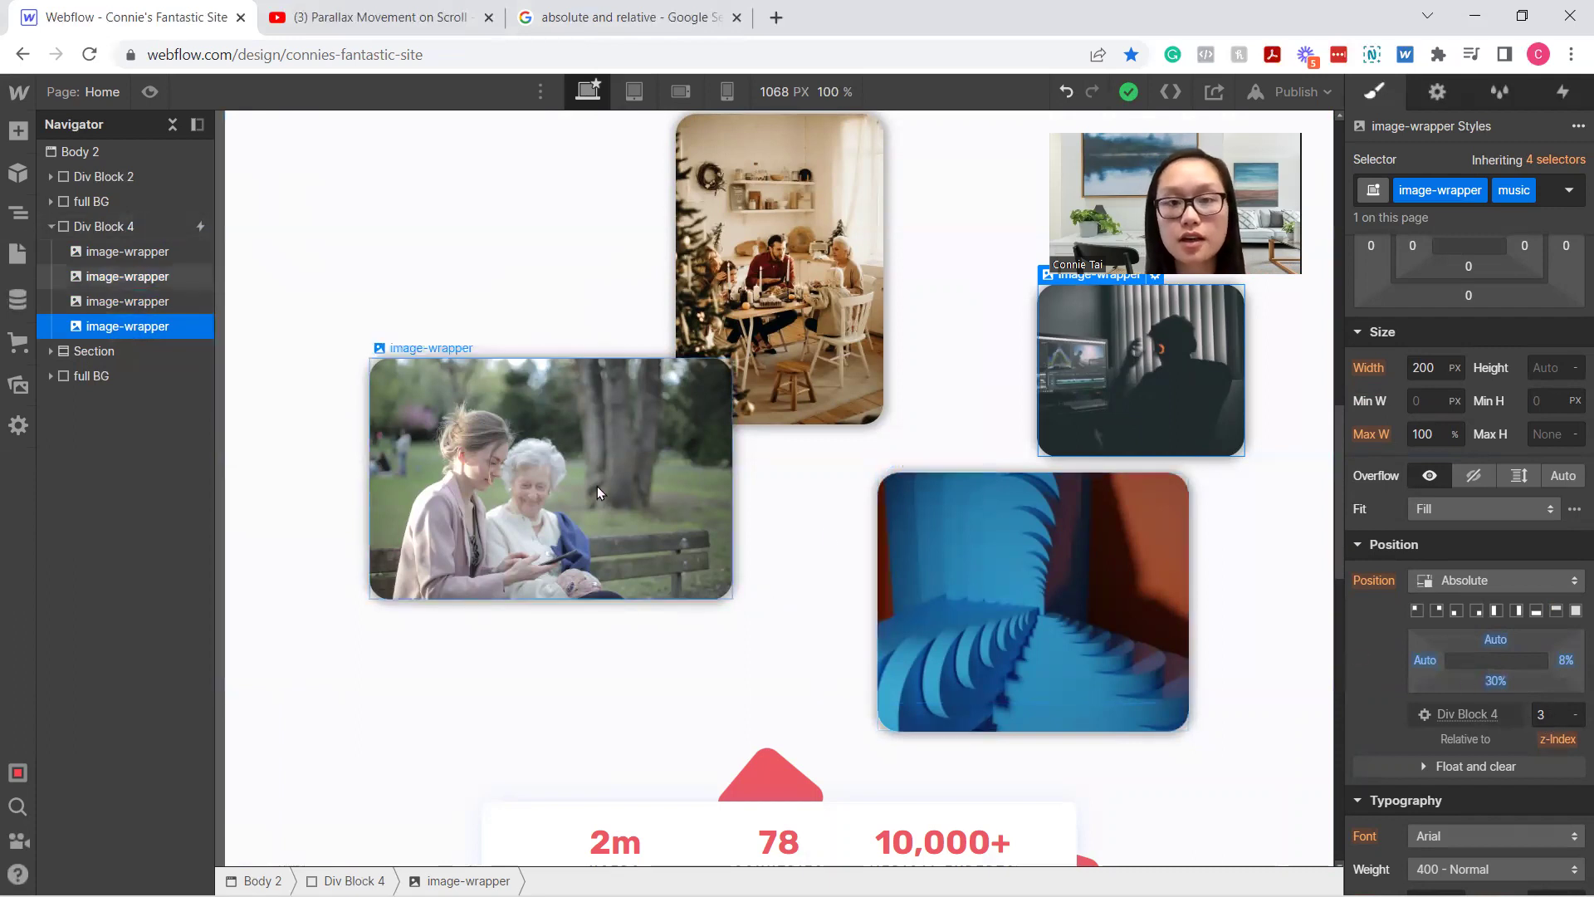
Enter trial z-index values on the bench and family-dinner images
{"action": "left_click", "coordinate": [570, 465]}
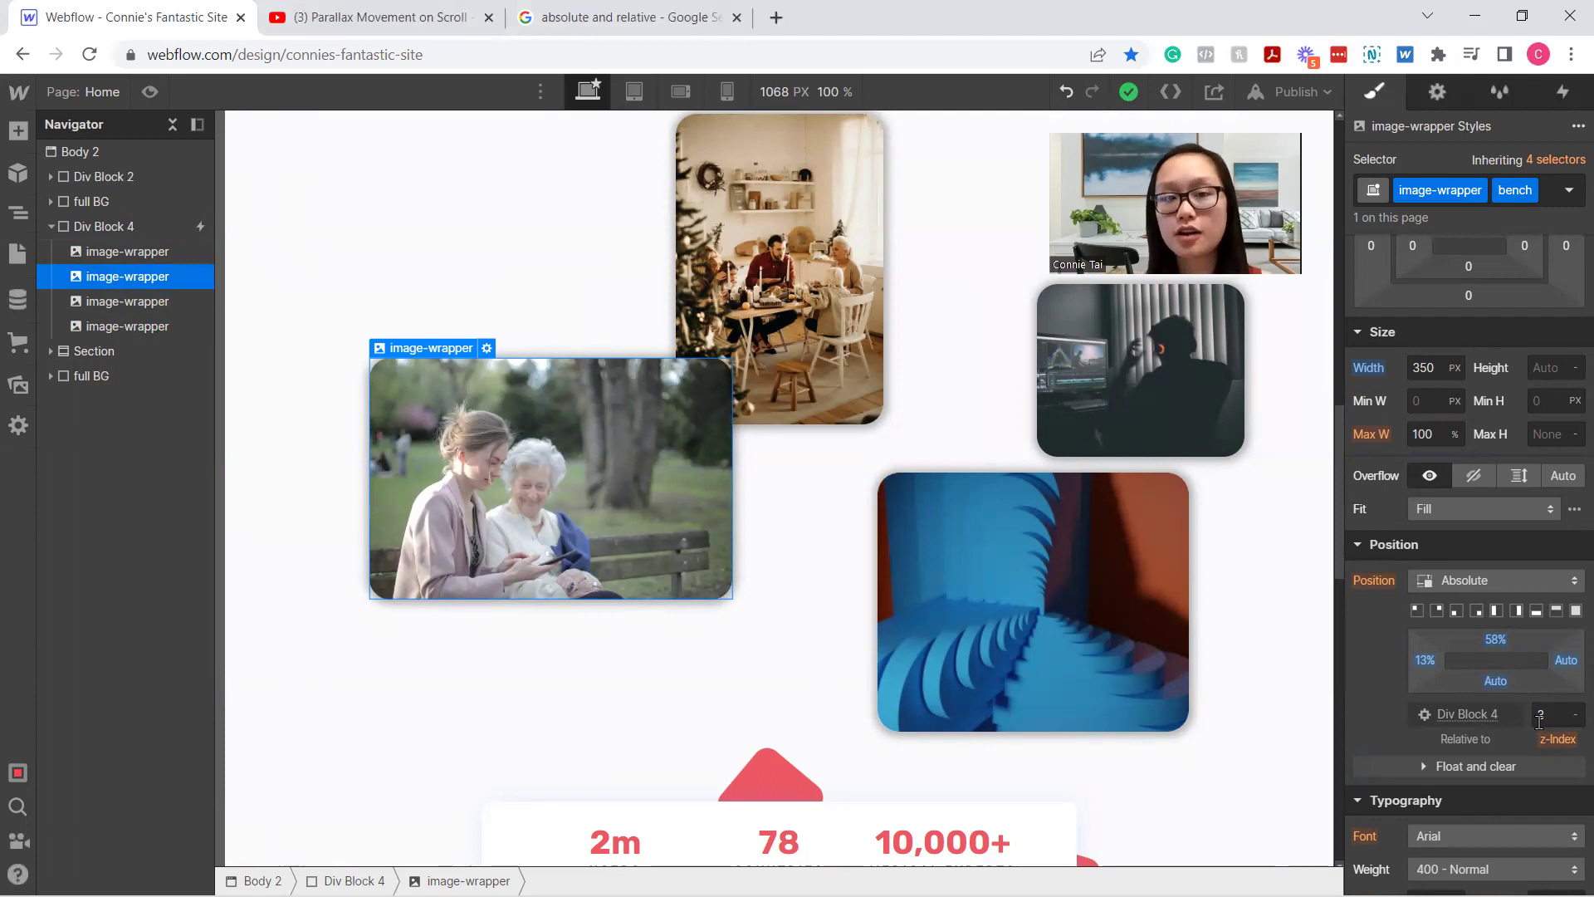
{"action": "type", "text": "3"}
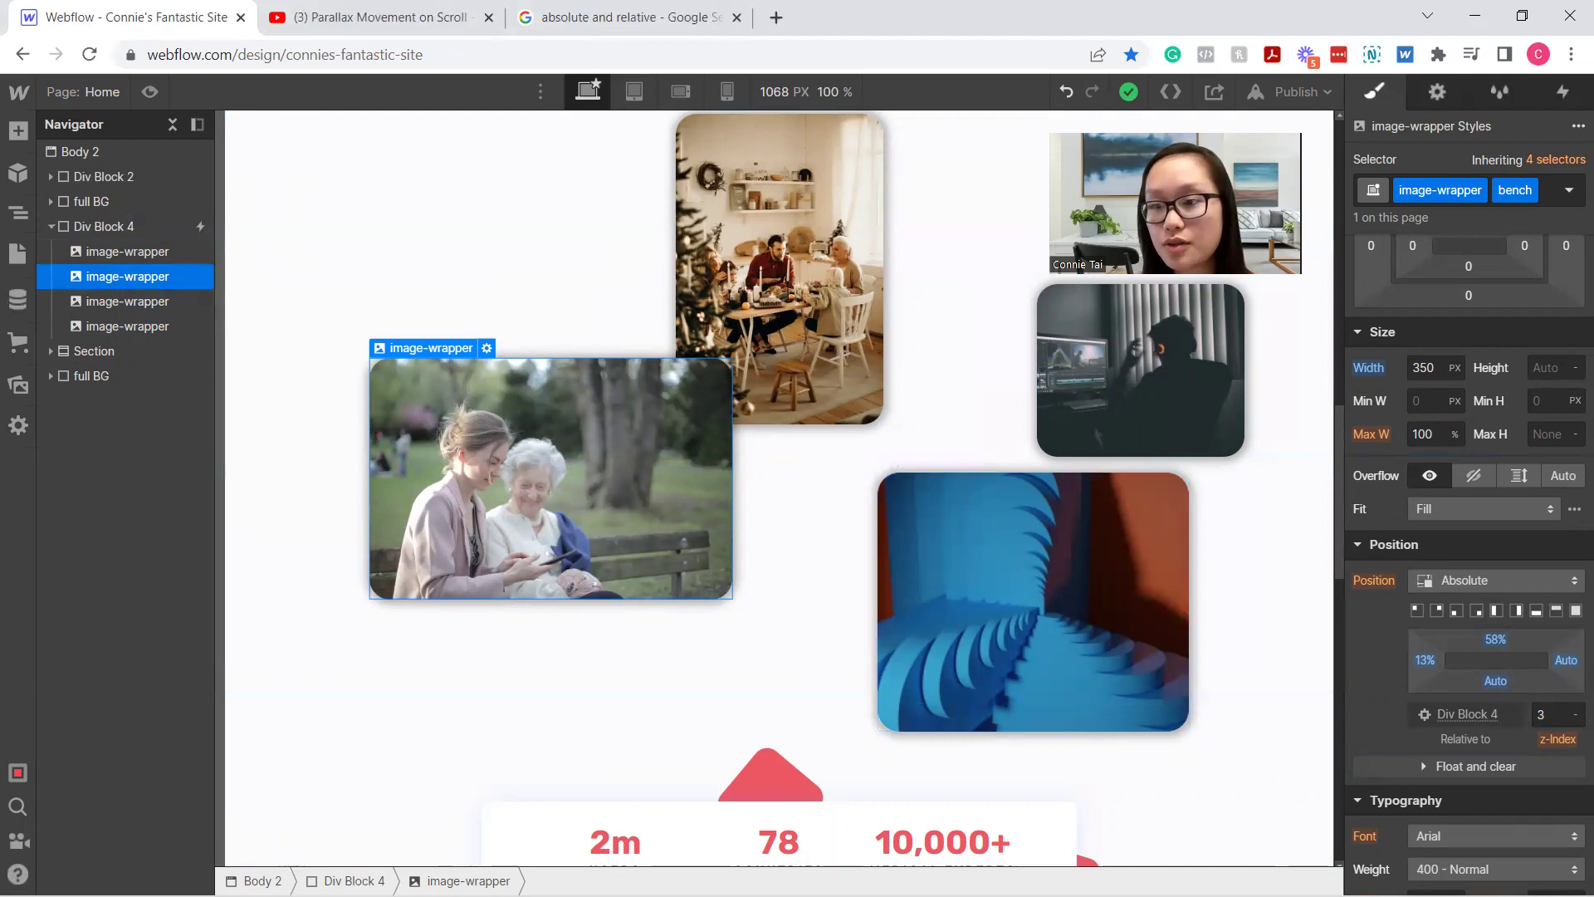
{"action": "left_click", "coordinate": [124, 251]}
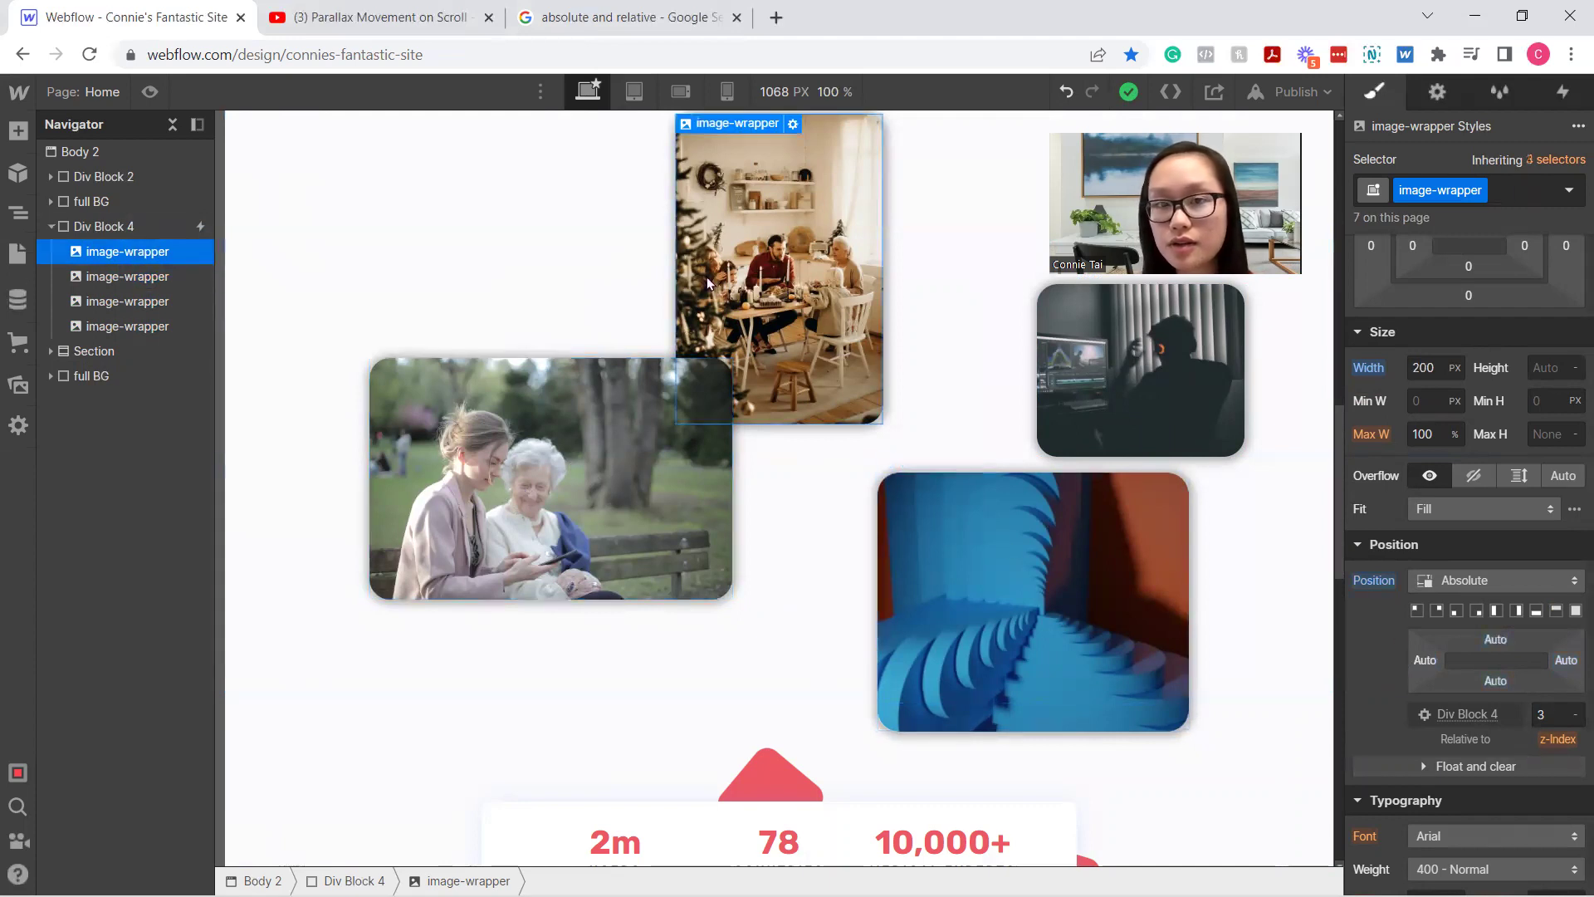
{"action": "left_click", "coordinate": [1543, 712]}
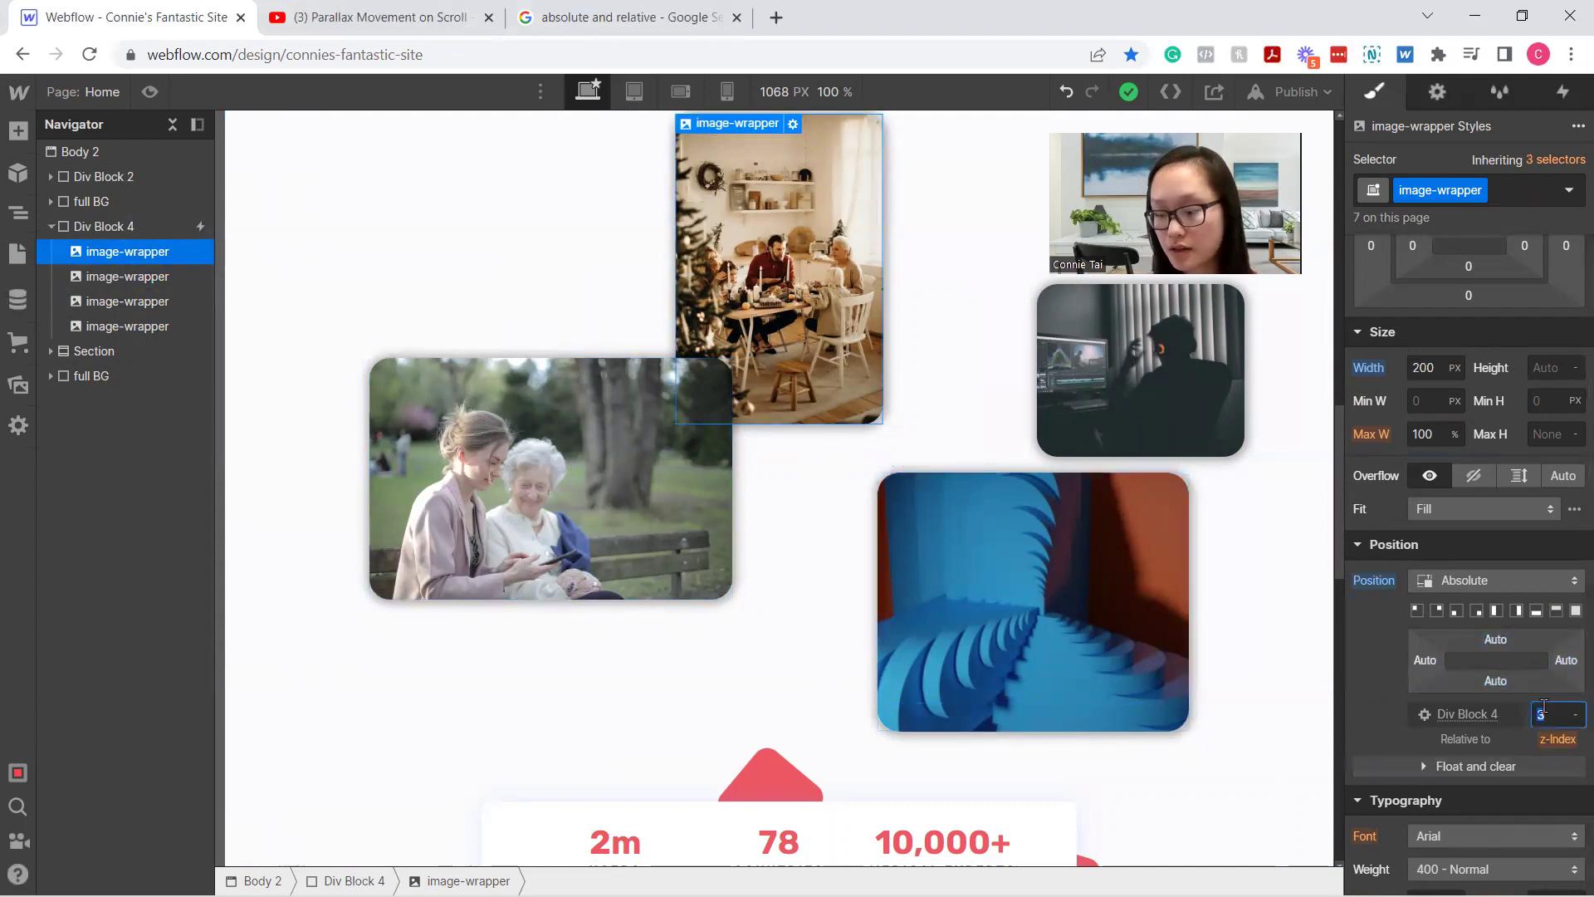
{"action": "type", "text": "4"}
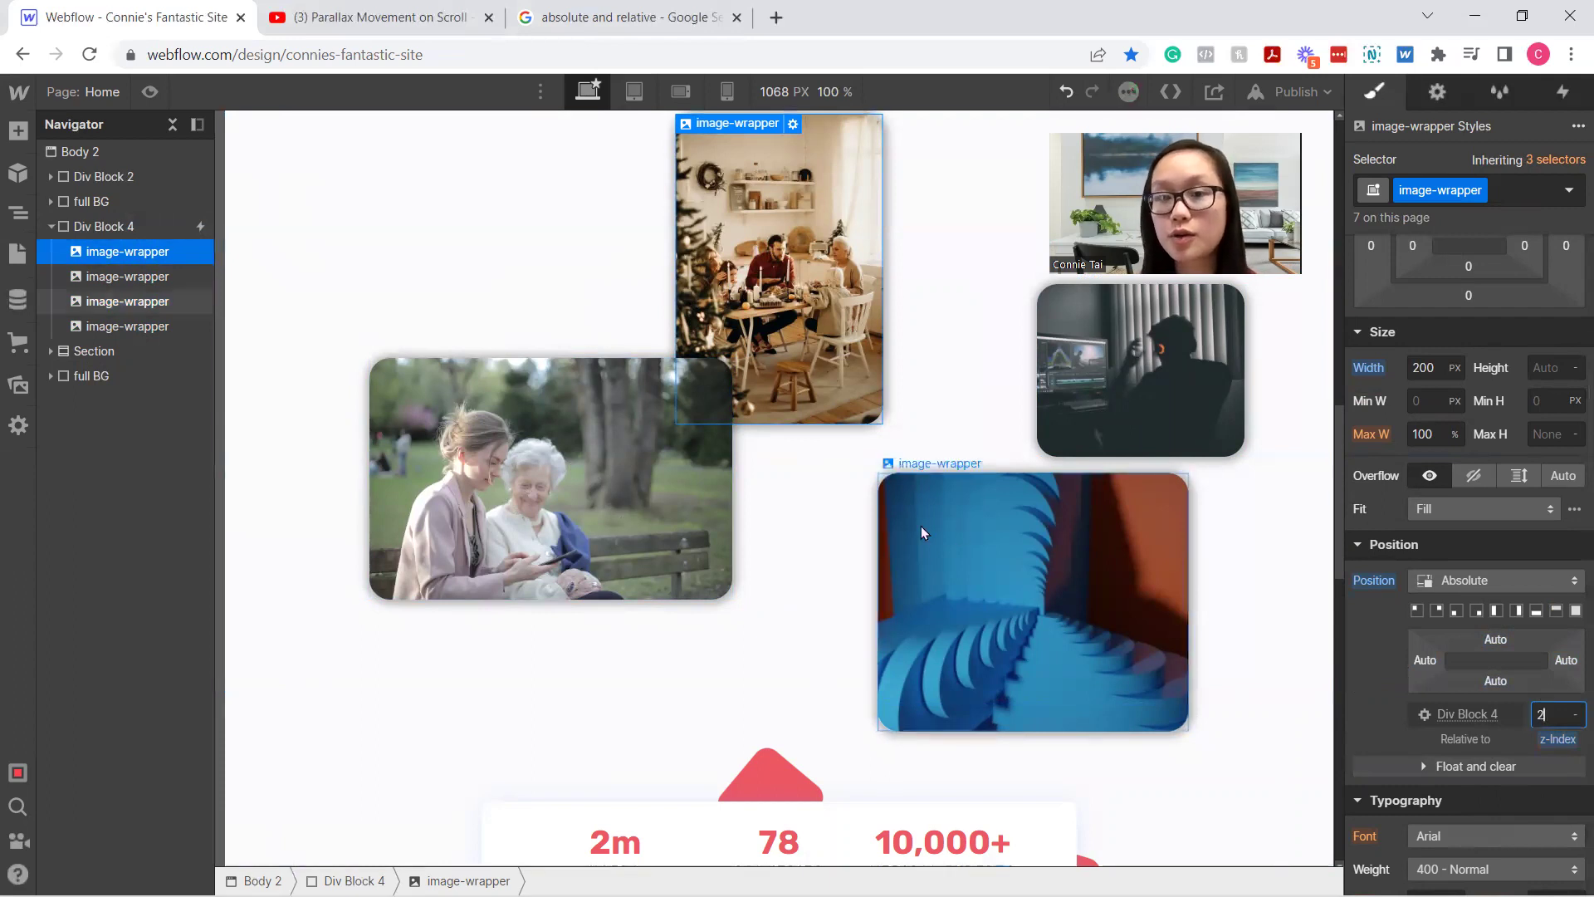
{"action": "key", "text": "BackSpace"}
{"action": "type", "text": "2"}
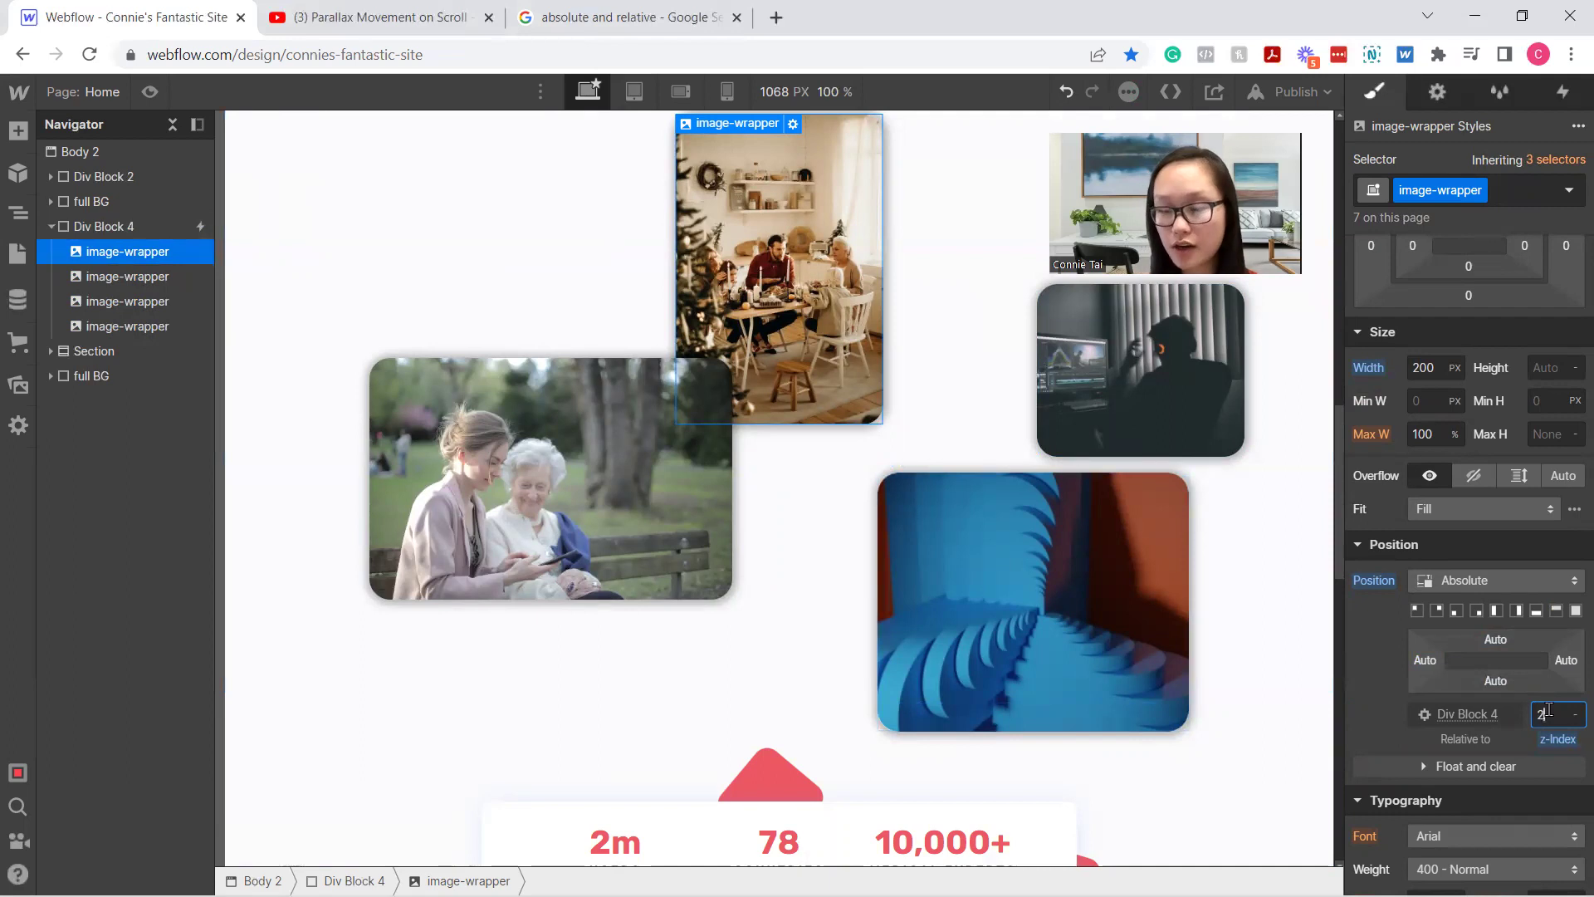
{"action": "type", "text": "4"}
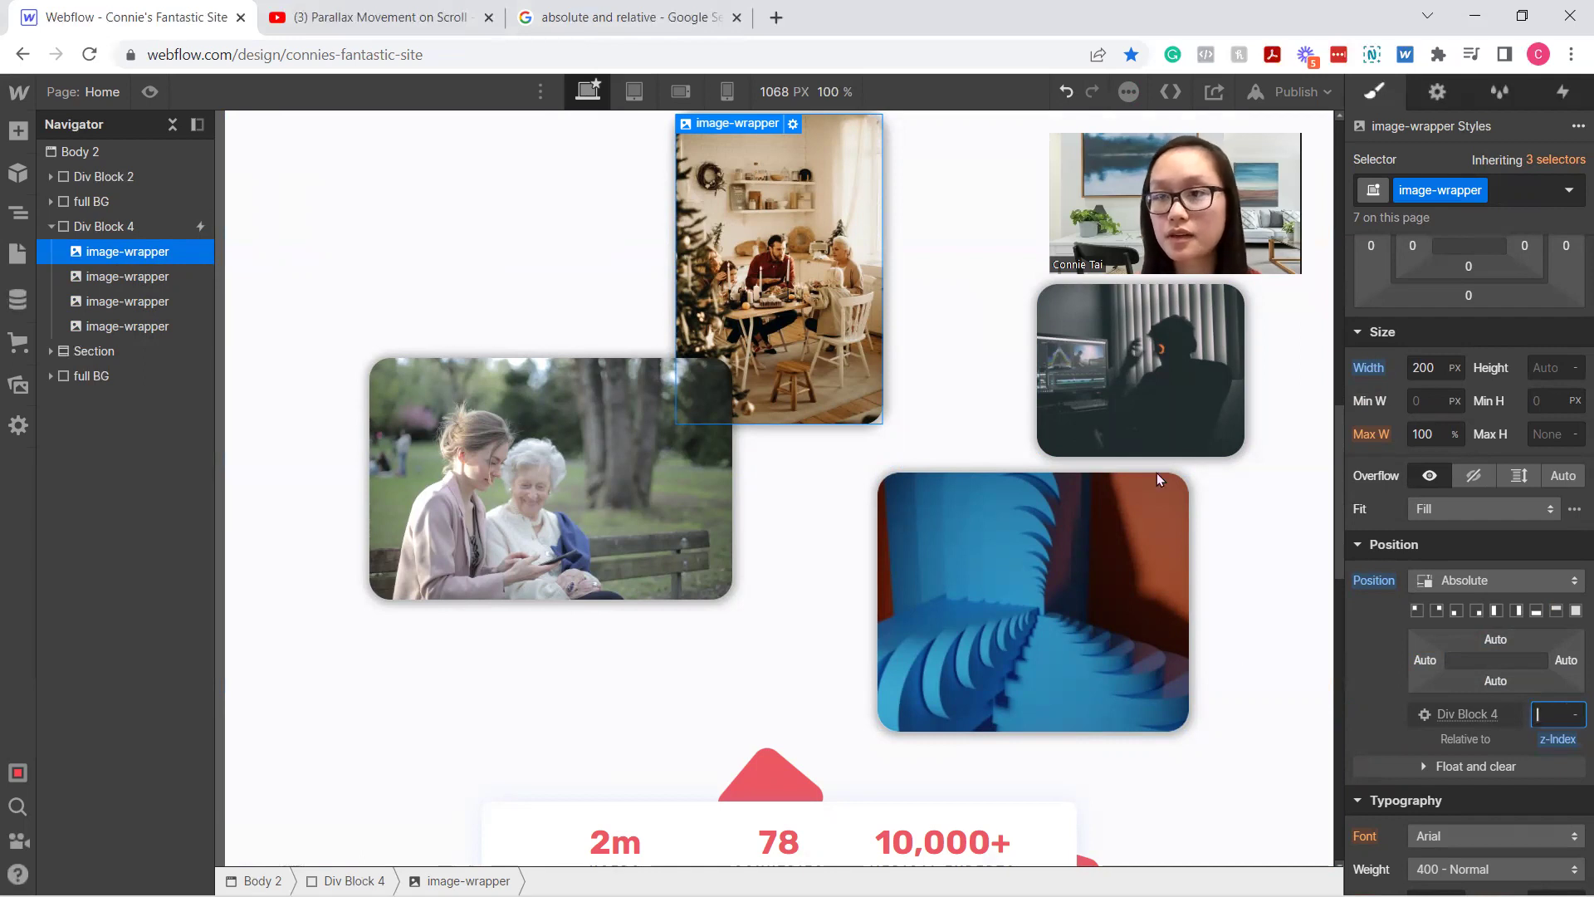
Add the 'dinner' combo class to the family-dinner image
{"action": "left_click", "coordinate": [1518, 181]}
{"action": "type", "text": "s"}
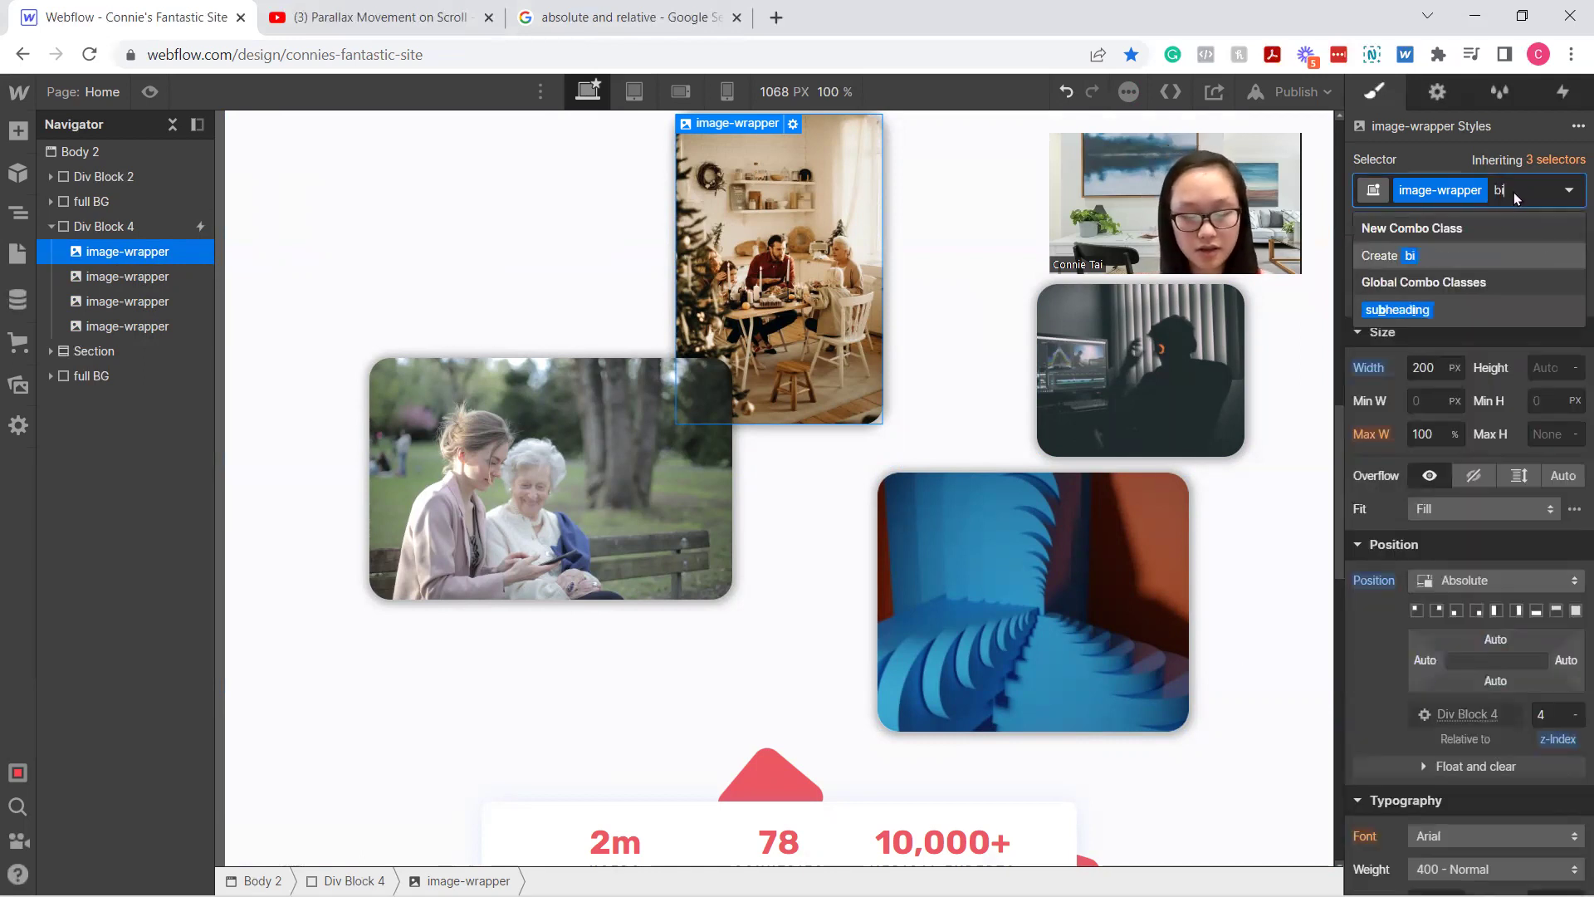
{"action": "key", "text": "BackSpace"}
{"action": "type", "text": "dinn"}
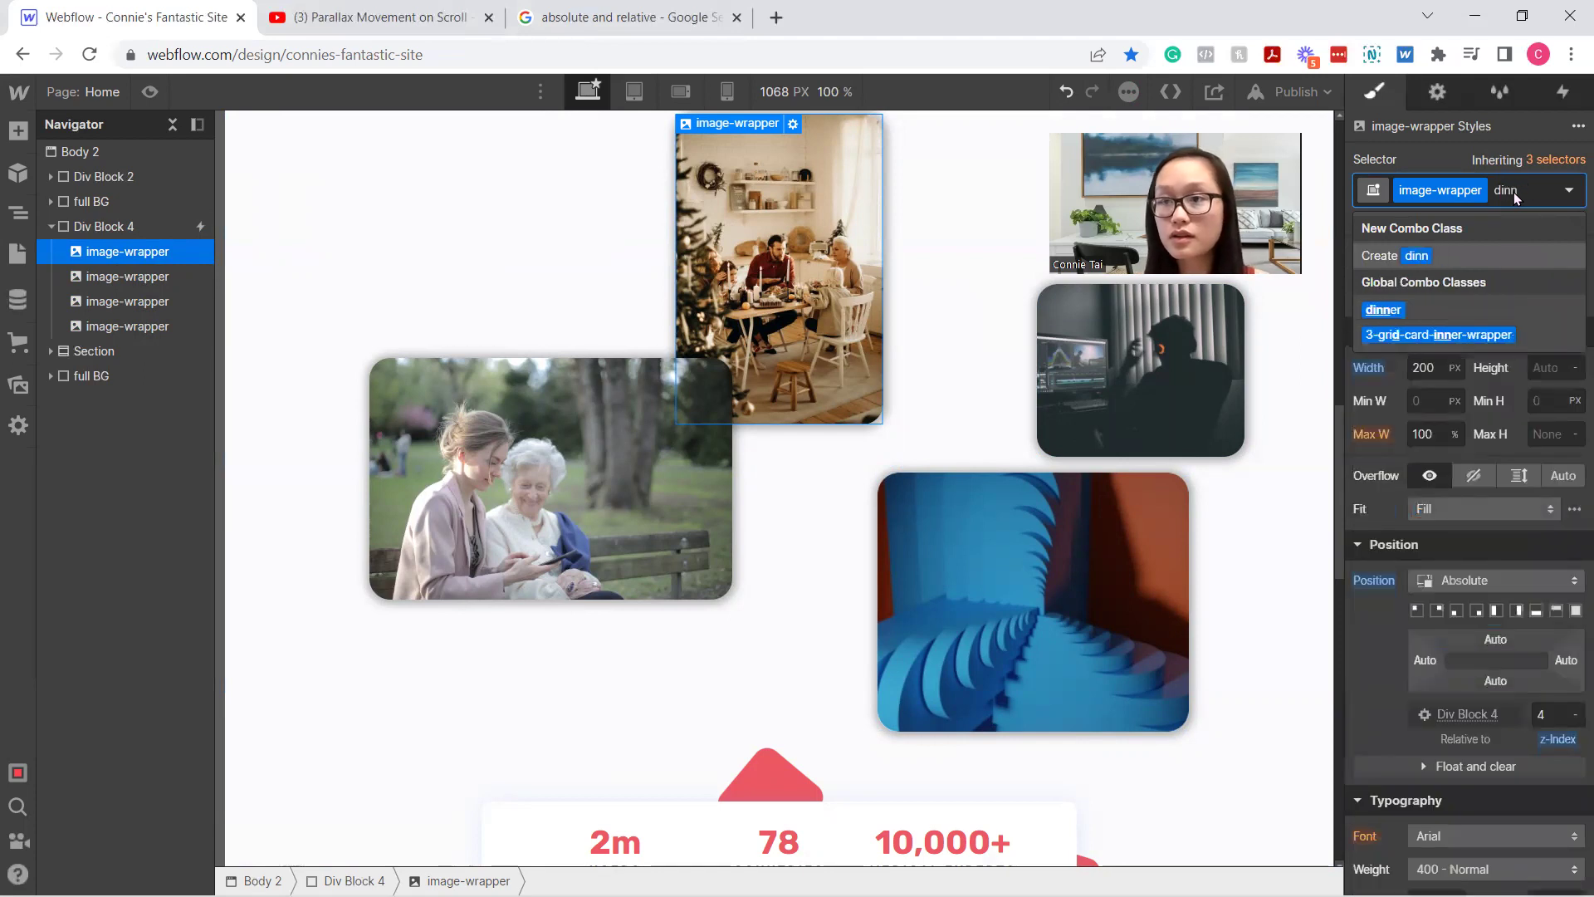
{"action": "key", "text": "Down"}
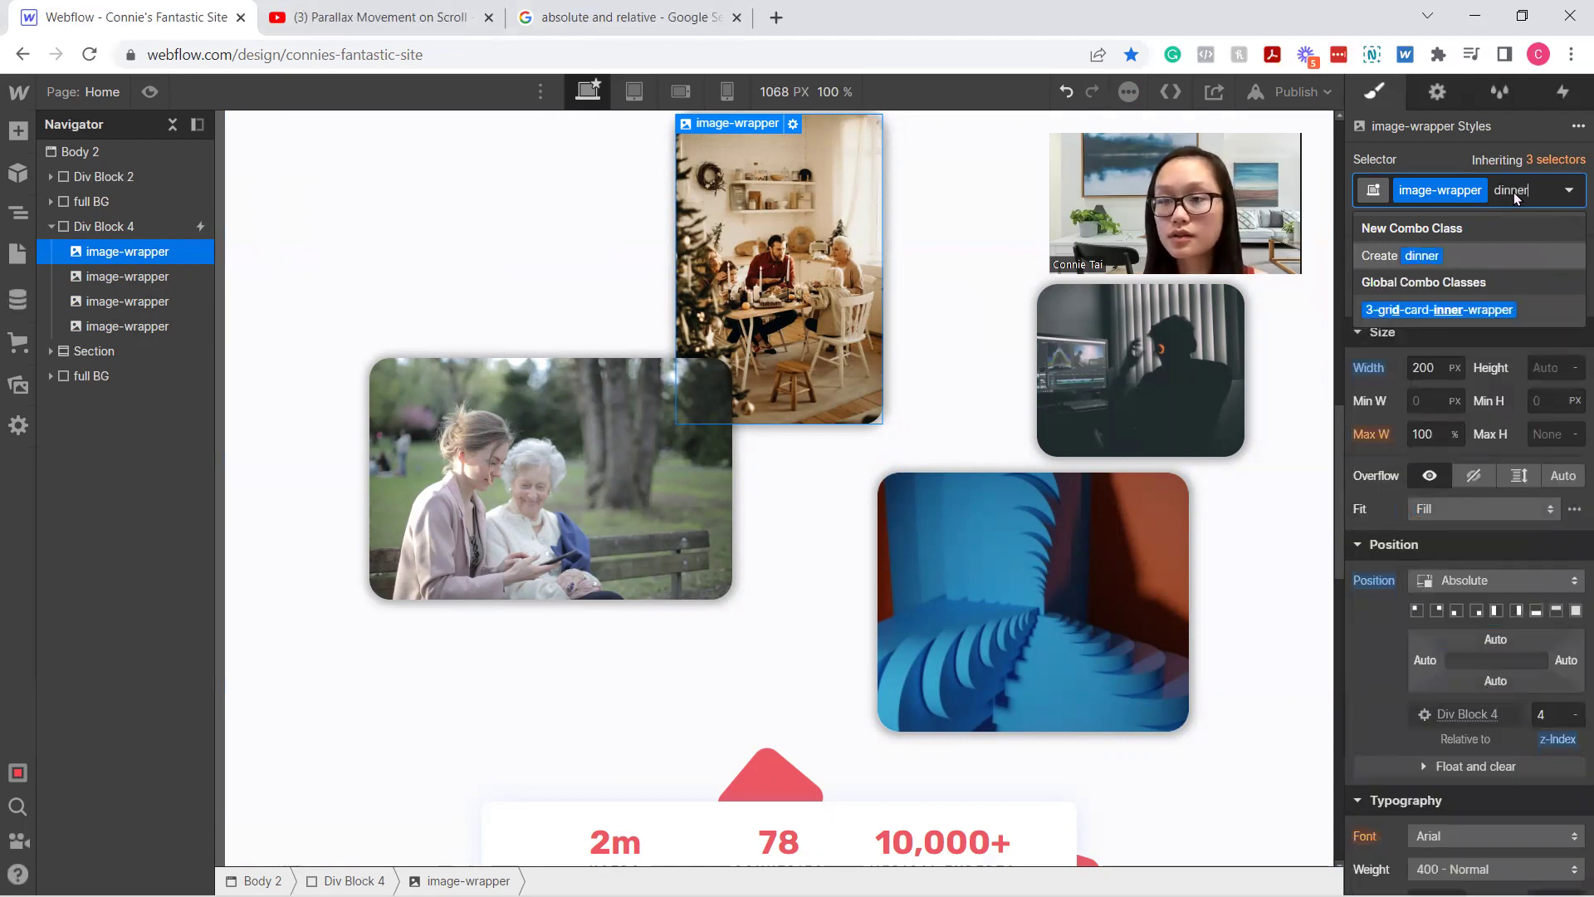
{"action": "key", "text": "Return"}
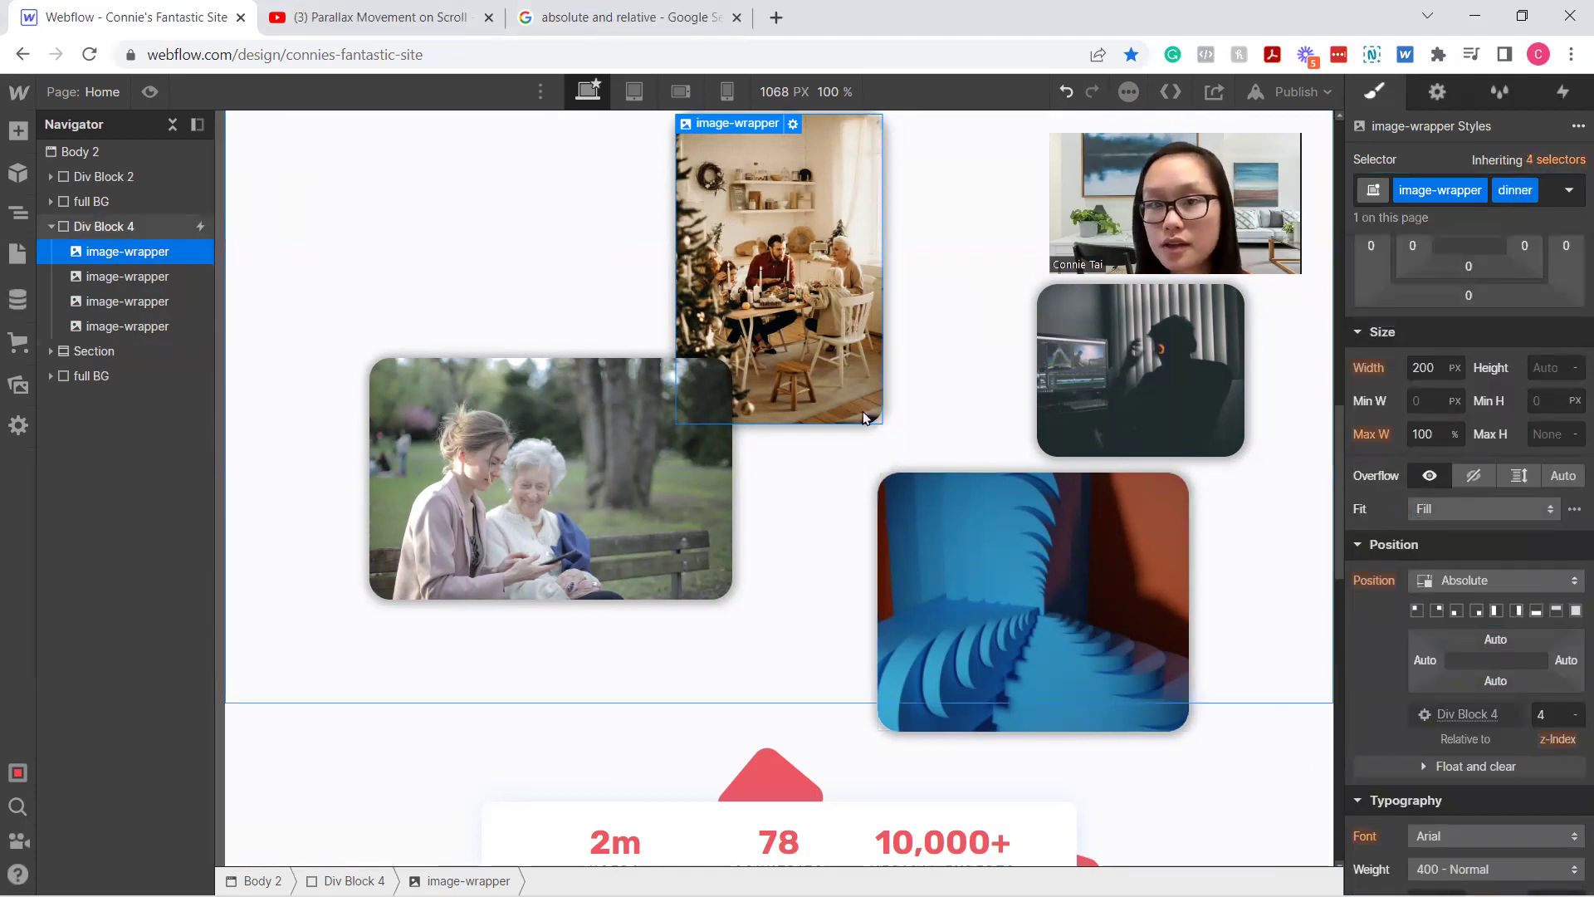
Set z-index 4 on the bench image and 5 on the dinner image
{"action": "left_click", "coordinate": [631, 486]}
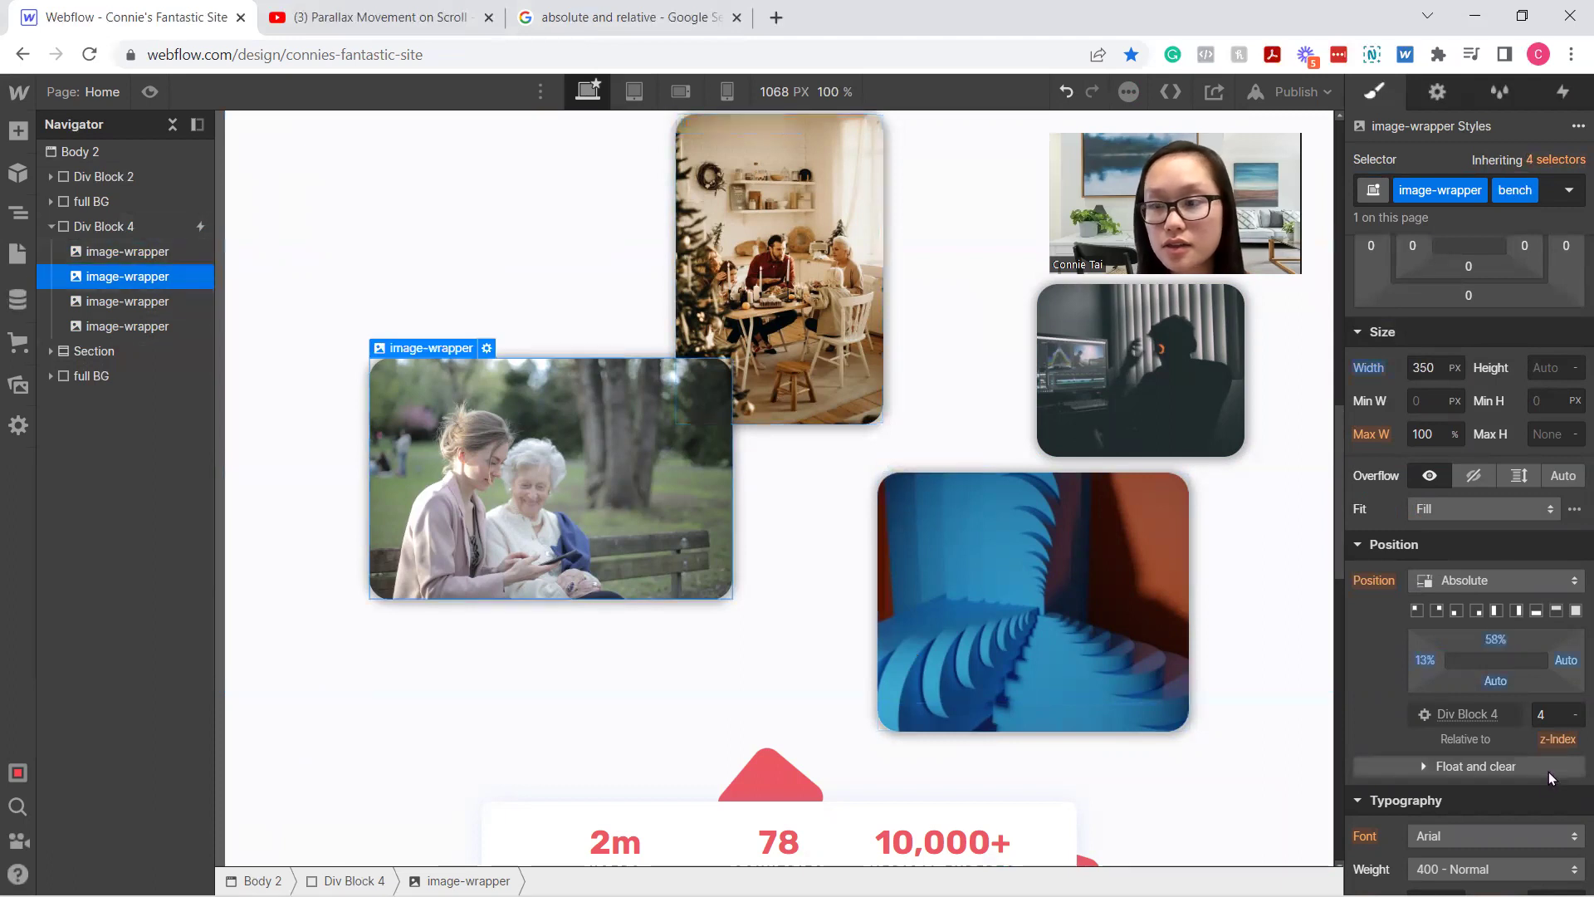
{"action": "left_click", "coordinate": [1542, 717]}
{"action": "type", "text": "4"}
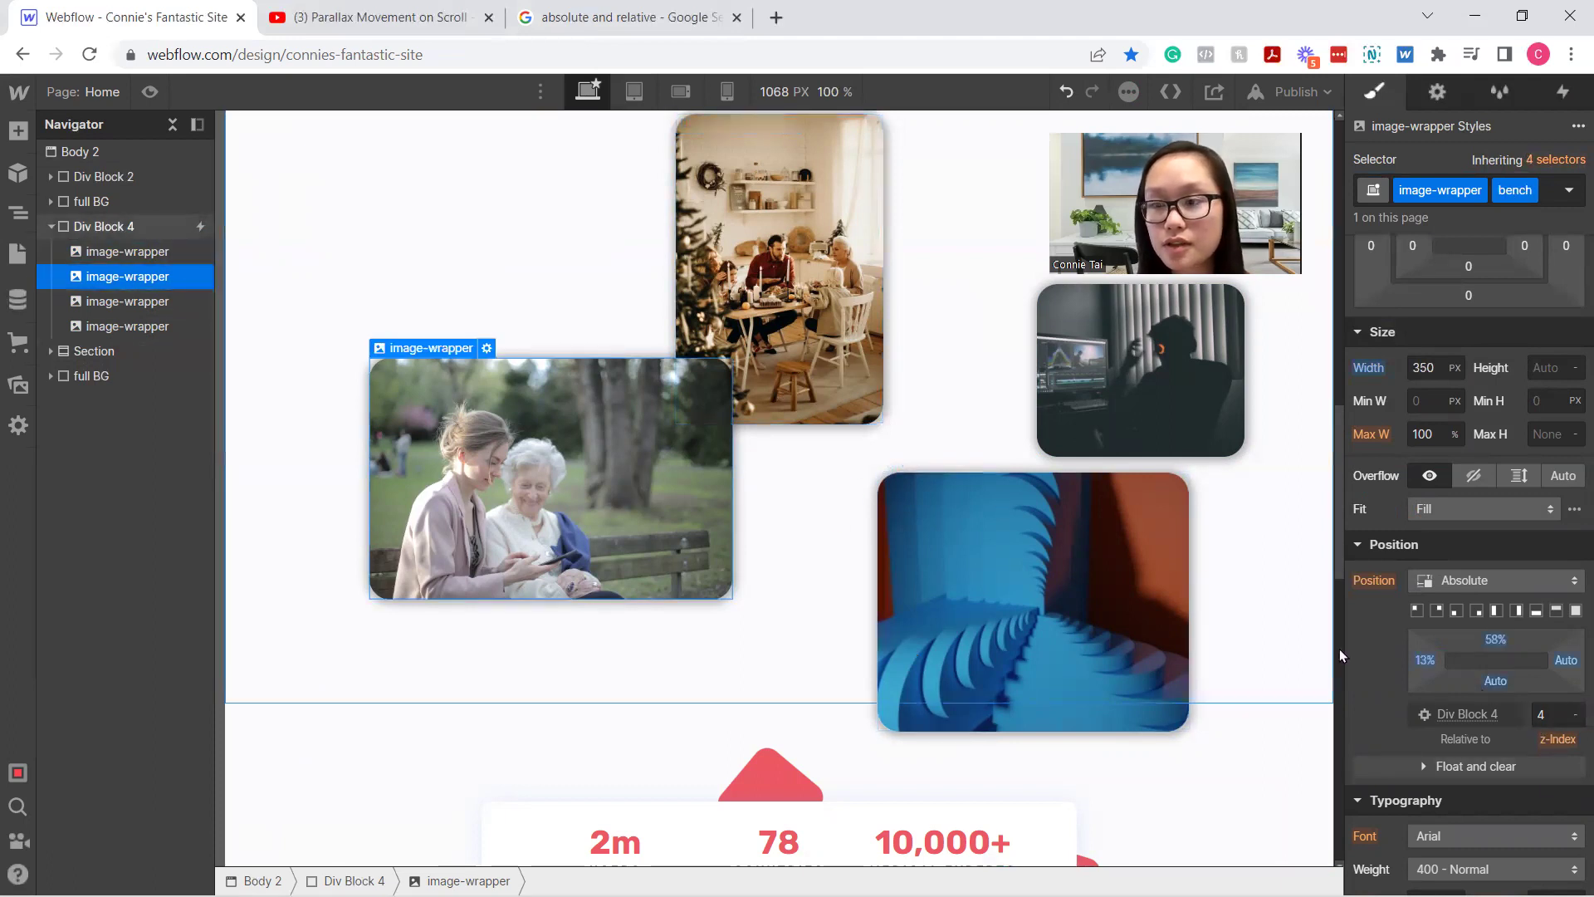
{"action": "left_click", "coordinate": [850, 345]}
{"action": "left_click", "coordinate": [1554, 716]}
{"action": "type", "text": "5"}
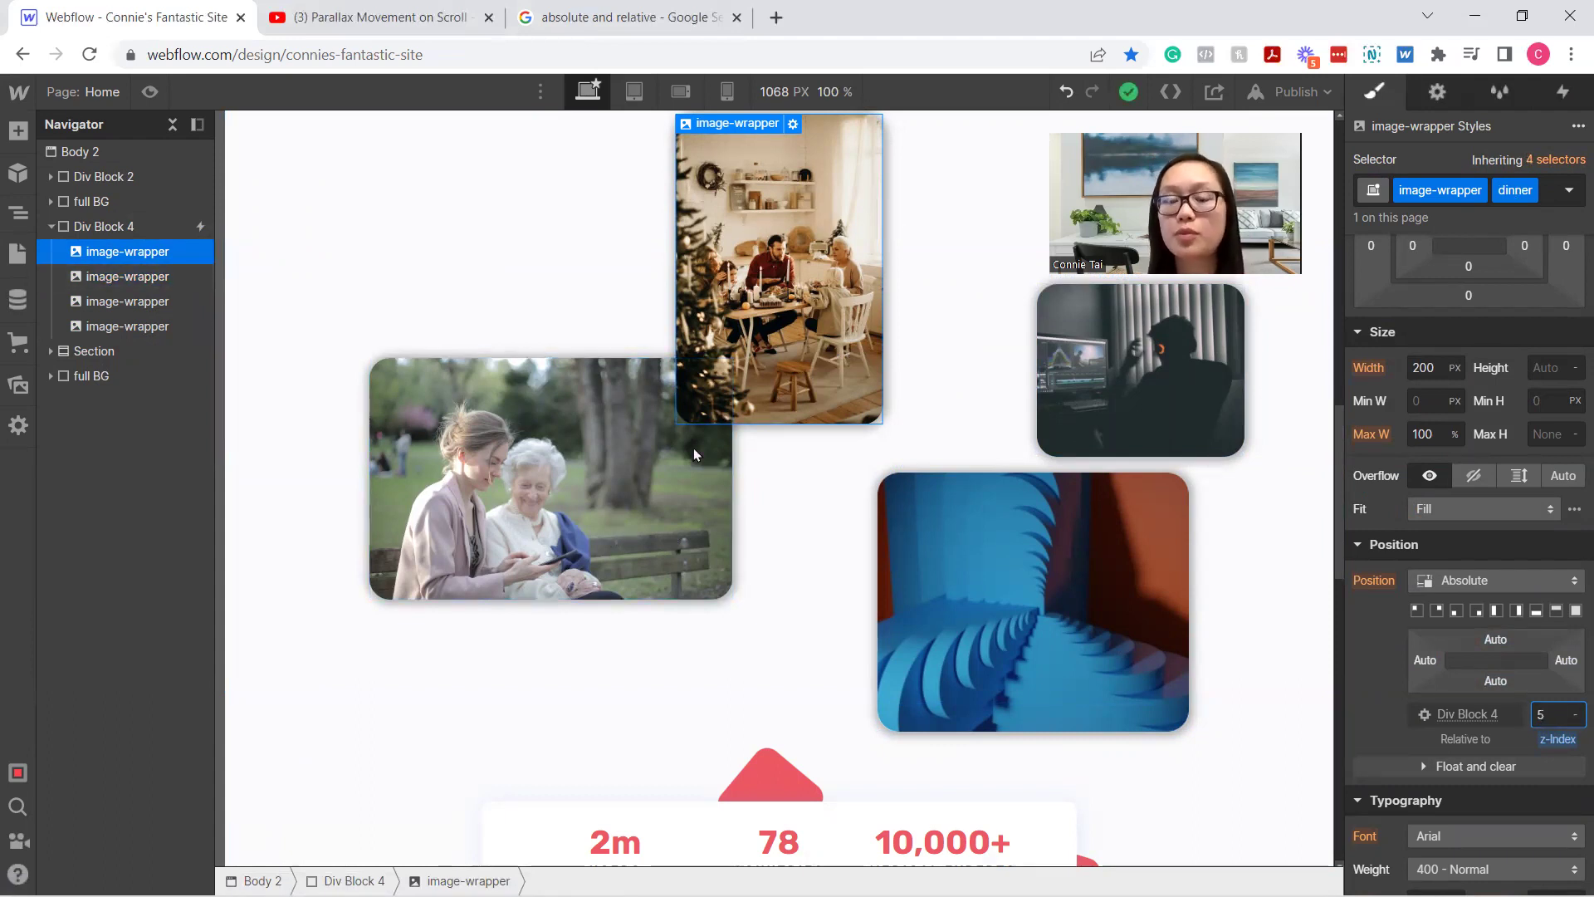
{"action": "left_click", "coordinate": [781, 288]}
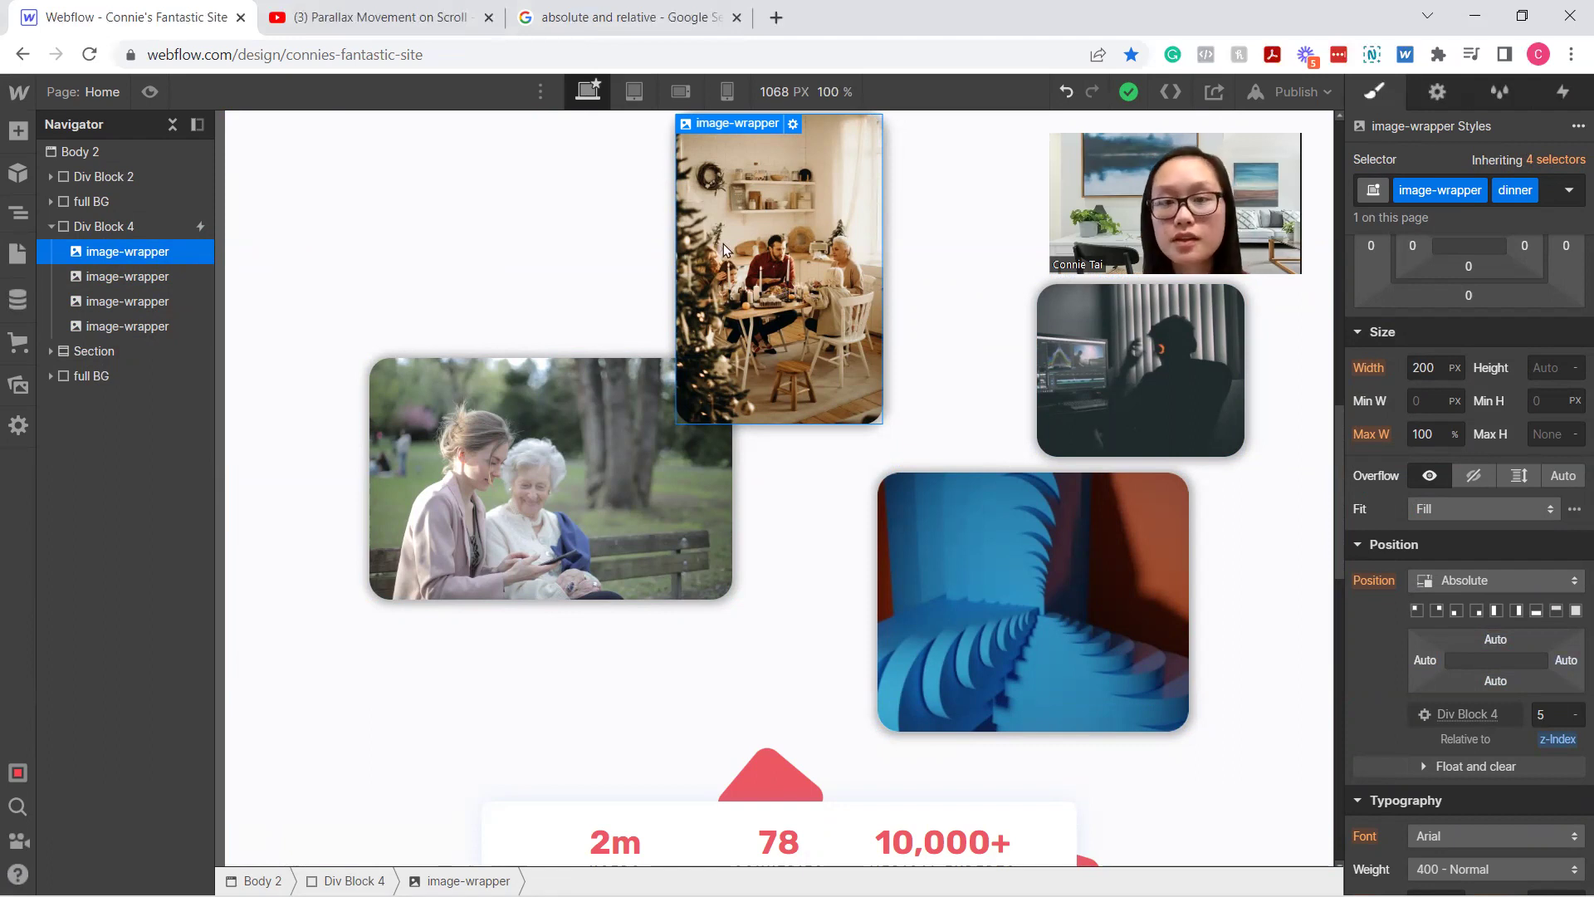
{"action": "scroll", "coordinate": [954, 456], "scroll_direction": "up", "scroll_amount": 3}
{"action": "scroll", "coordinate": [954, 456], "scroll_direction": "down", "scroll_amount": 3}
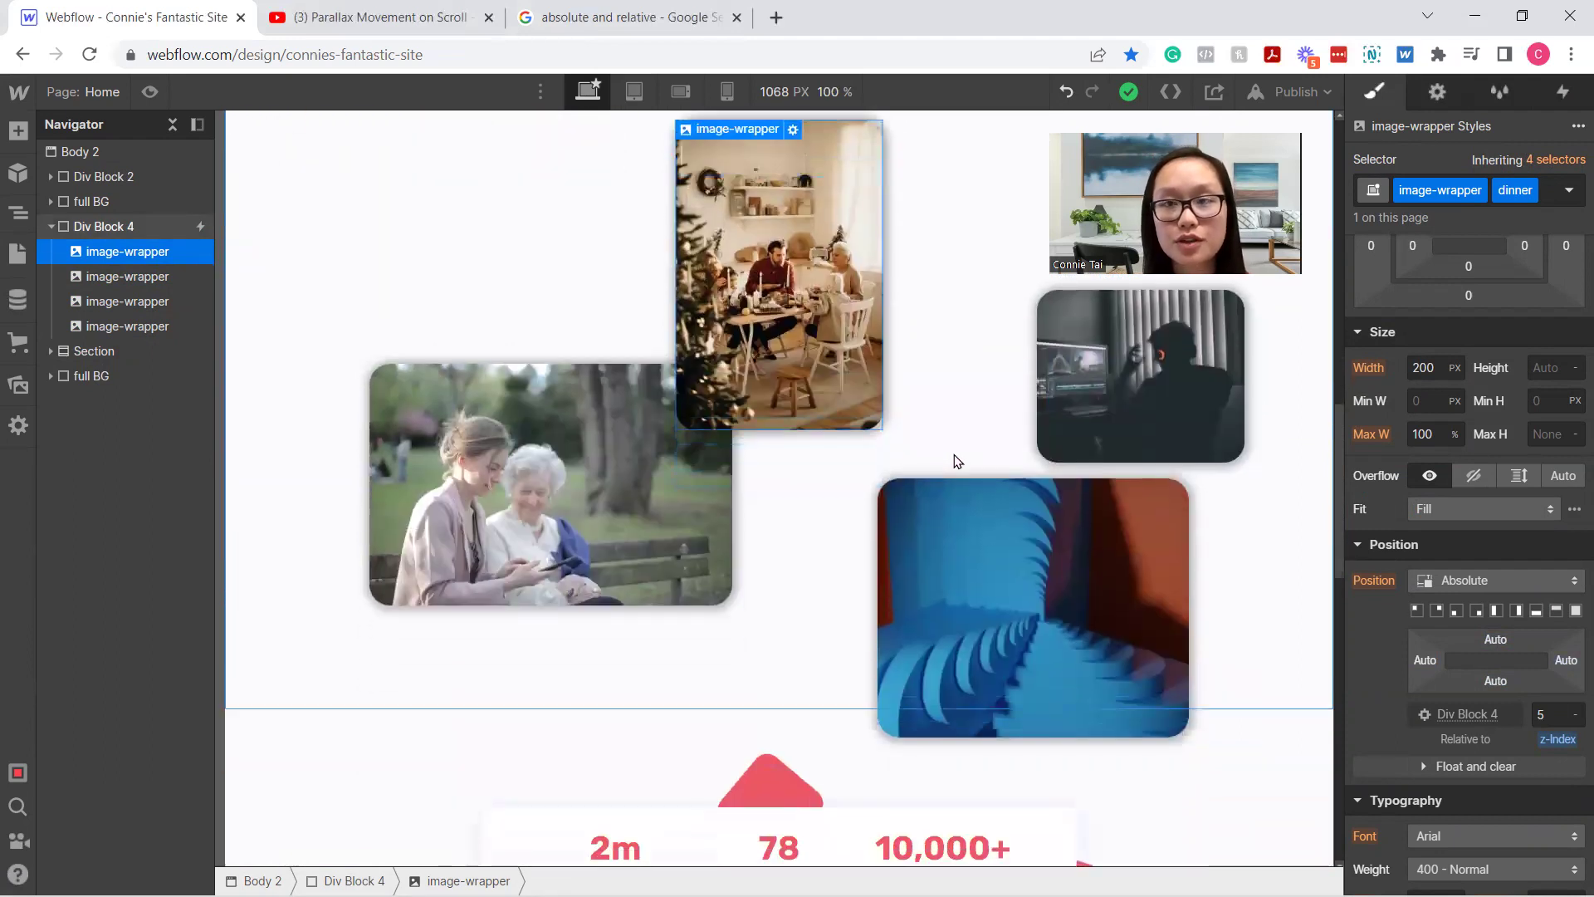
Add a 'While scrolling in view' element trigger to Div Block 4
{"action": "left_click", "coordinate": [459, 285]}
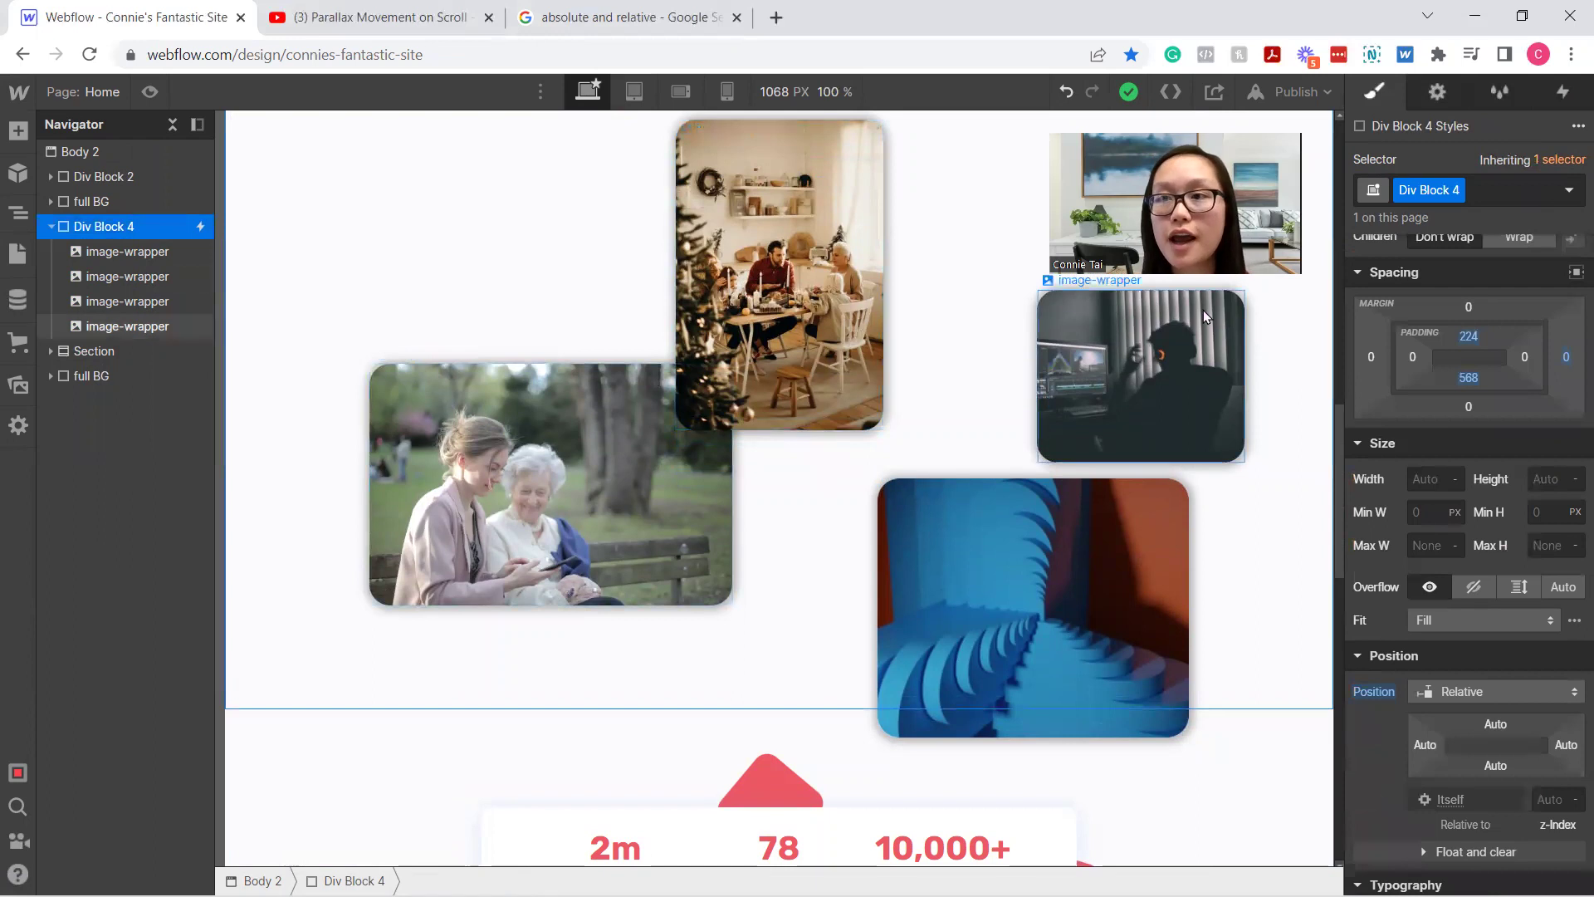
{"action": "left_click", "coordinate": [1564, 93]}
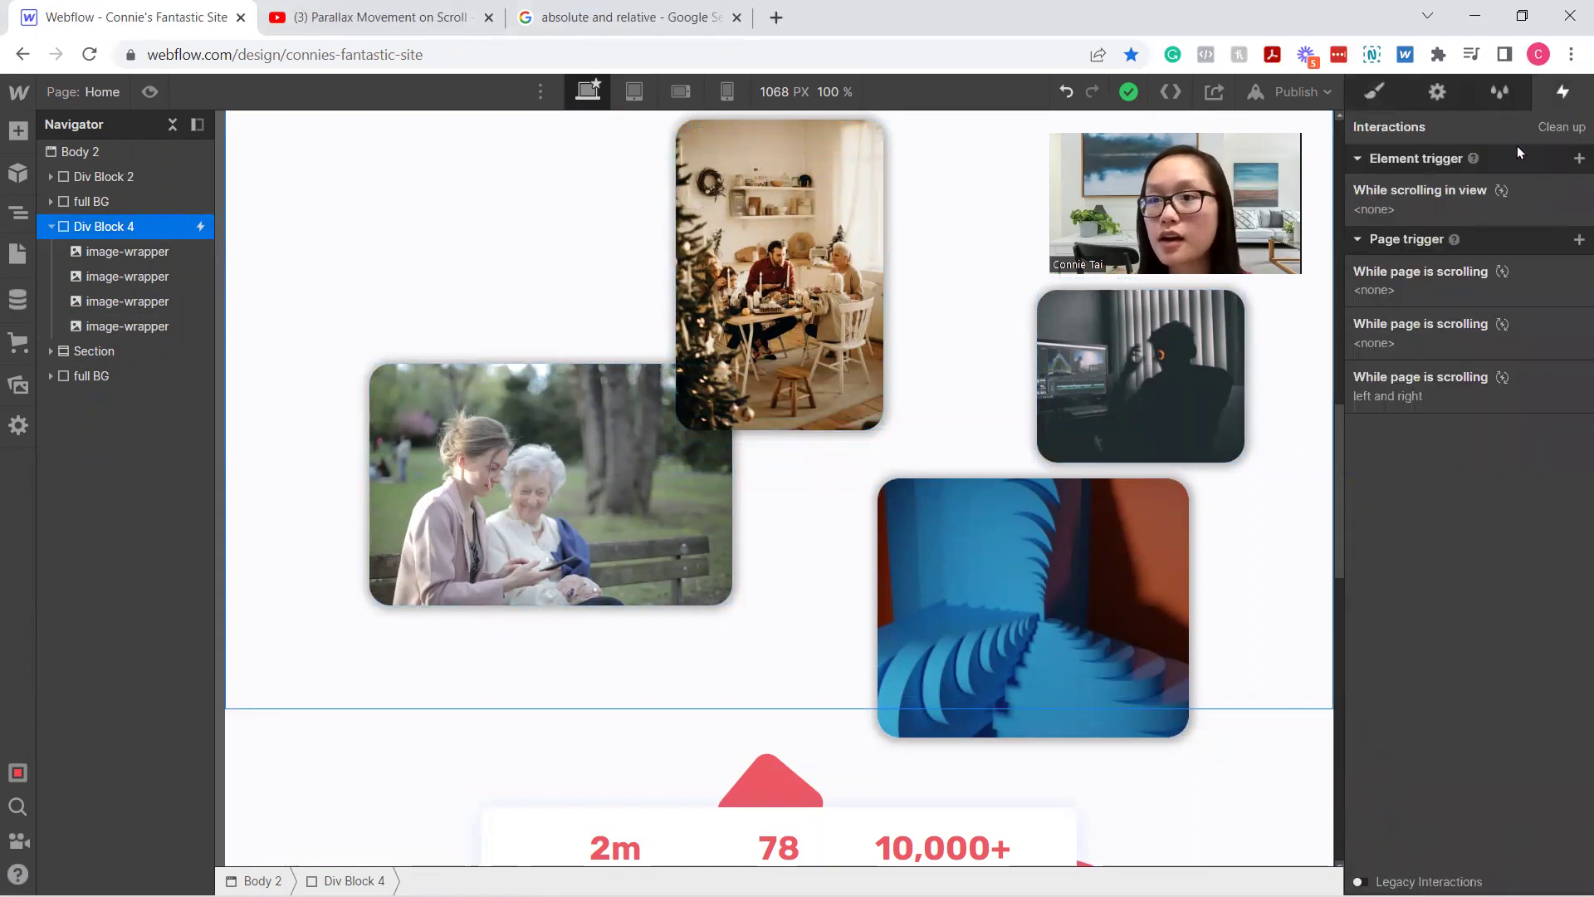
{"action": "left_click", "coordinate": [1571, 163]}
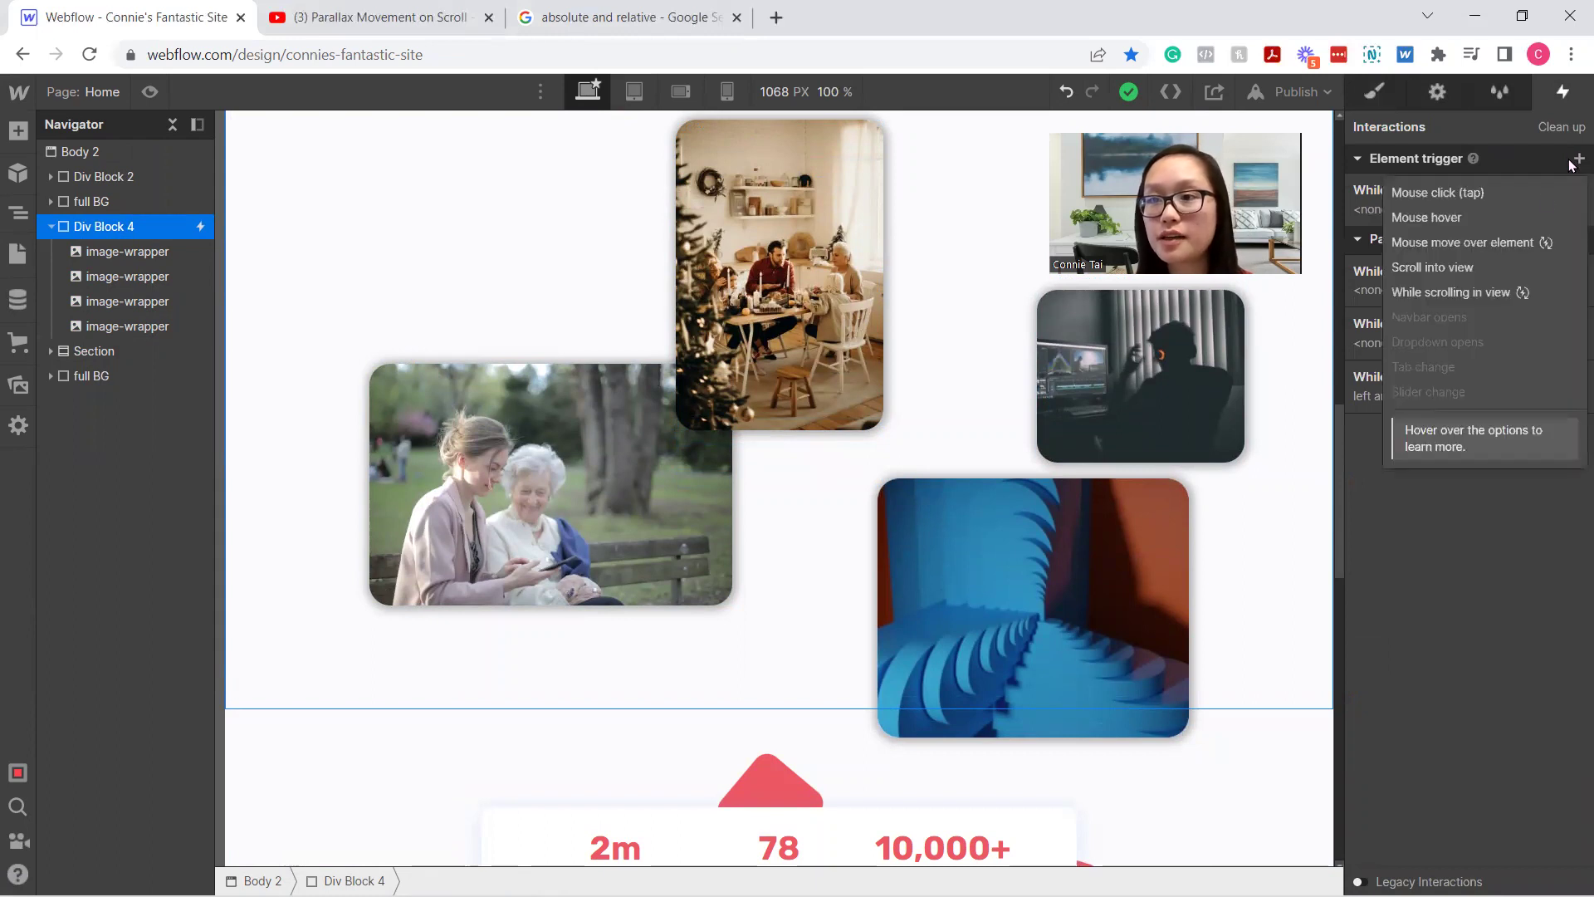
{"action": "left_click", "coordinate": [1458, 292]}
Make the trigger play a new scroll animation with the default name
{"action": "left_click", "coordinate": [1491, 269]}
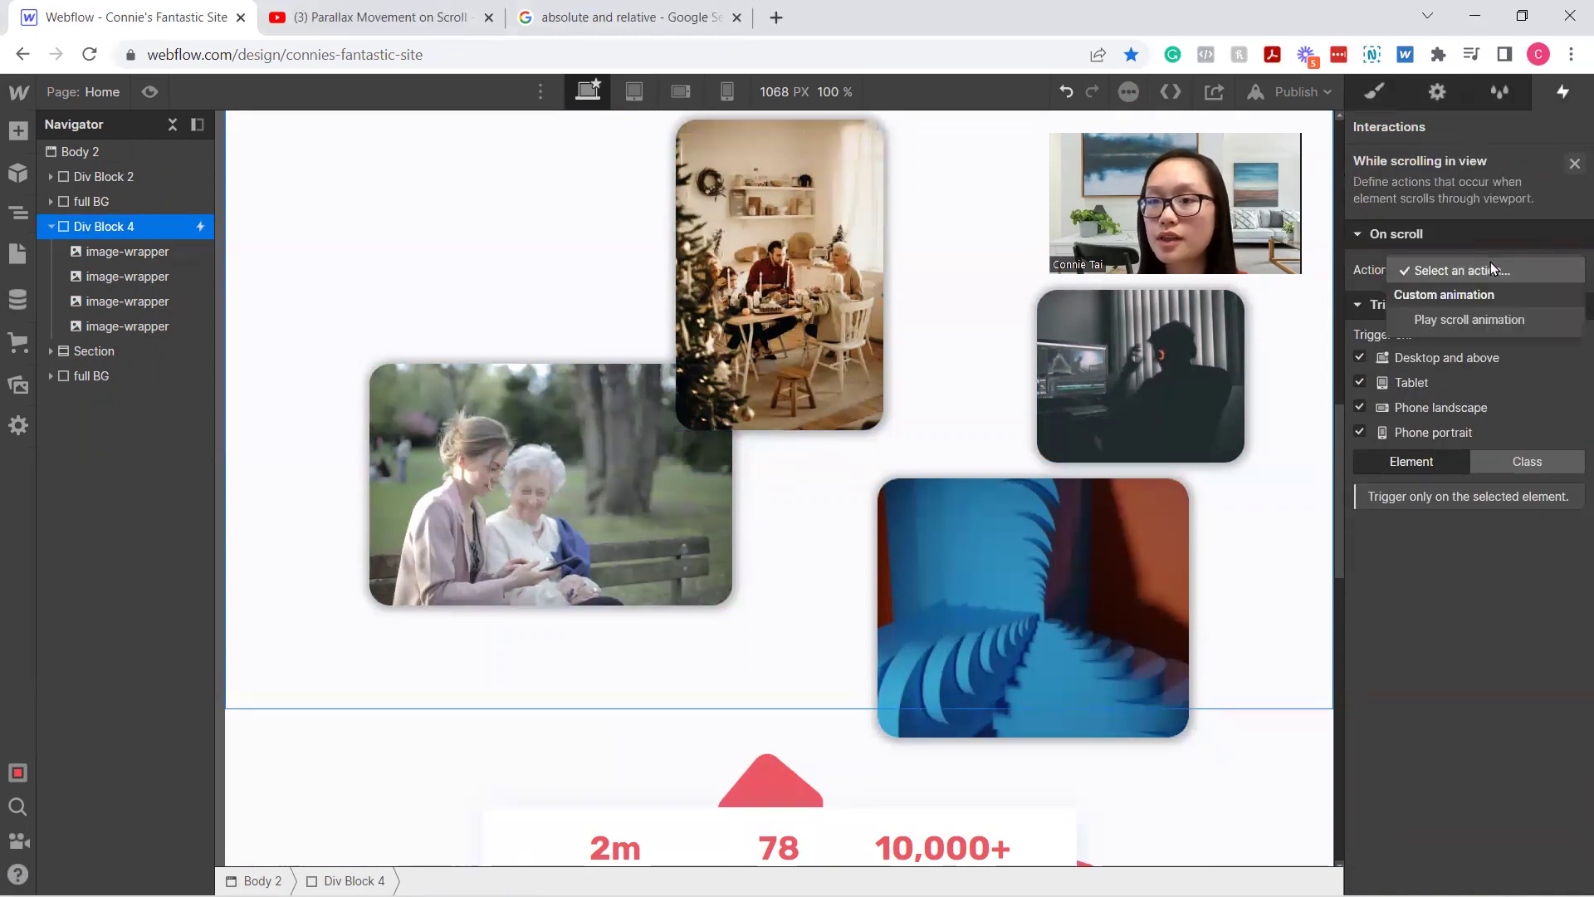
{"action": "left_click", "coordinate": [1502, 321]}
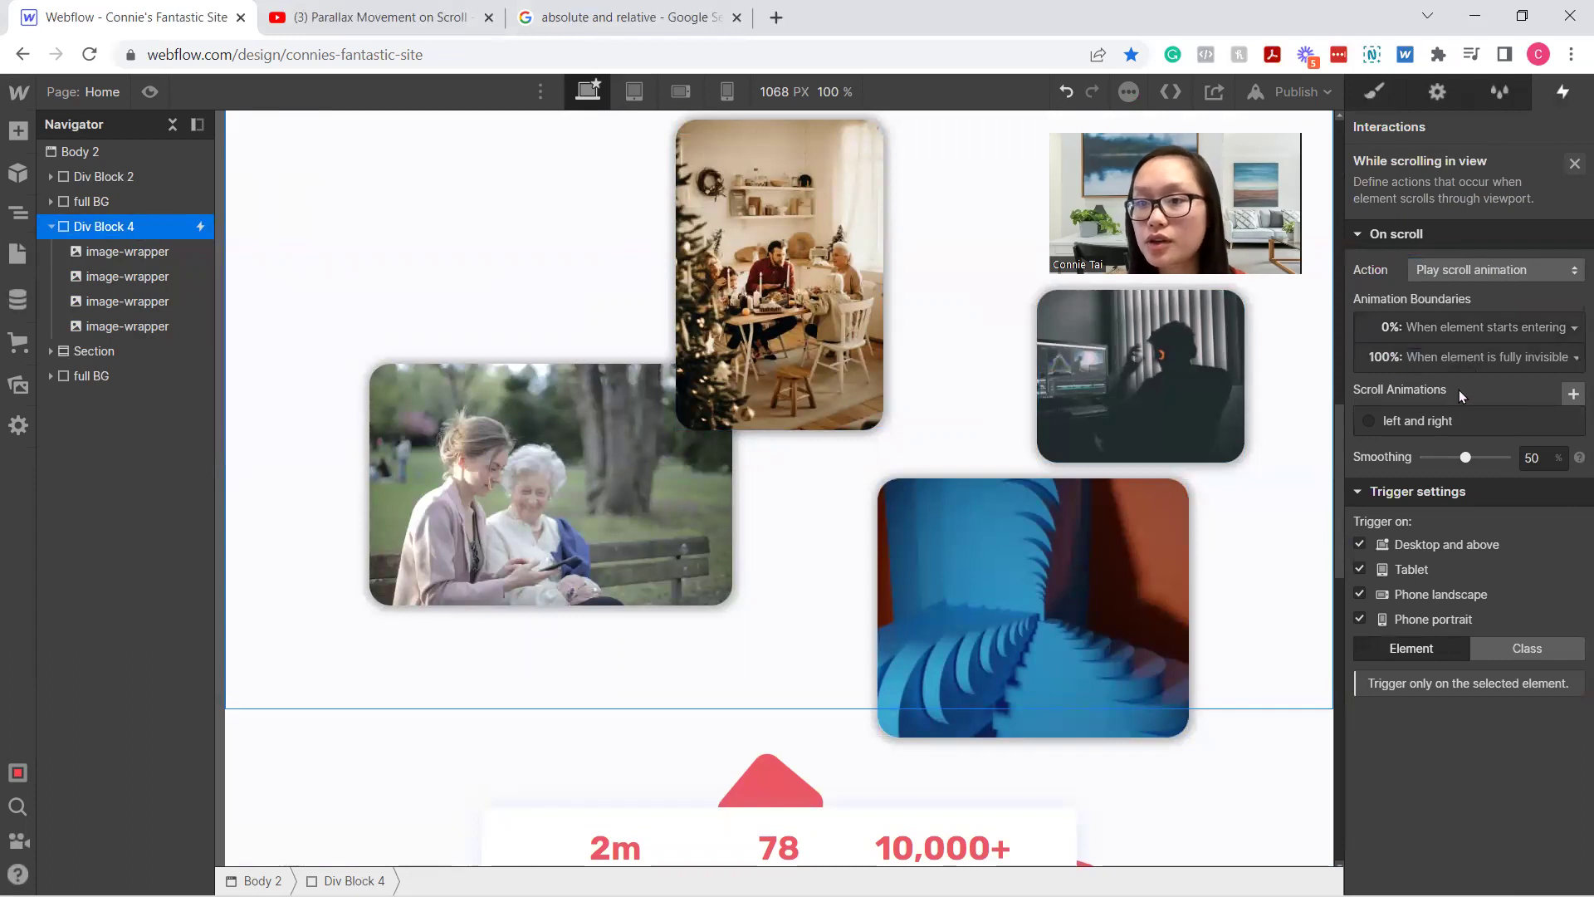
{"action": "left_click", "coordinate": [1571, 398]}
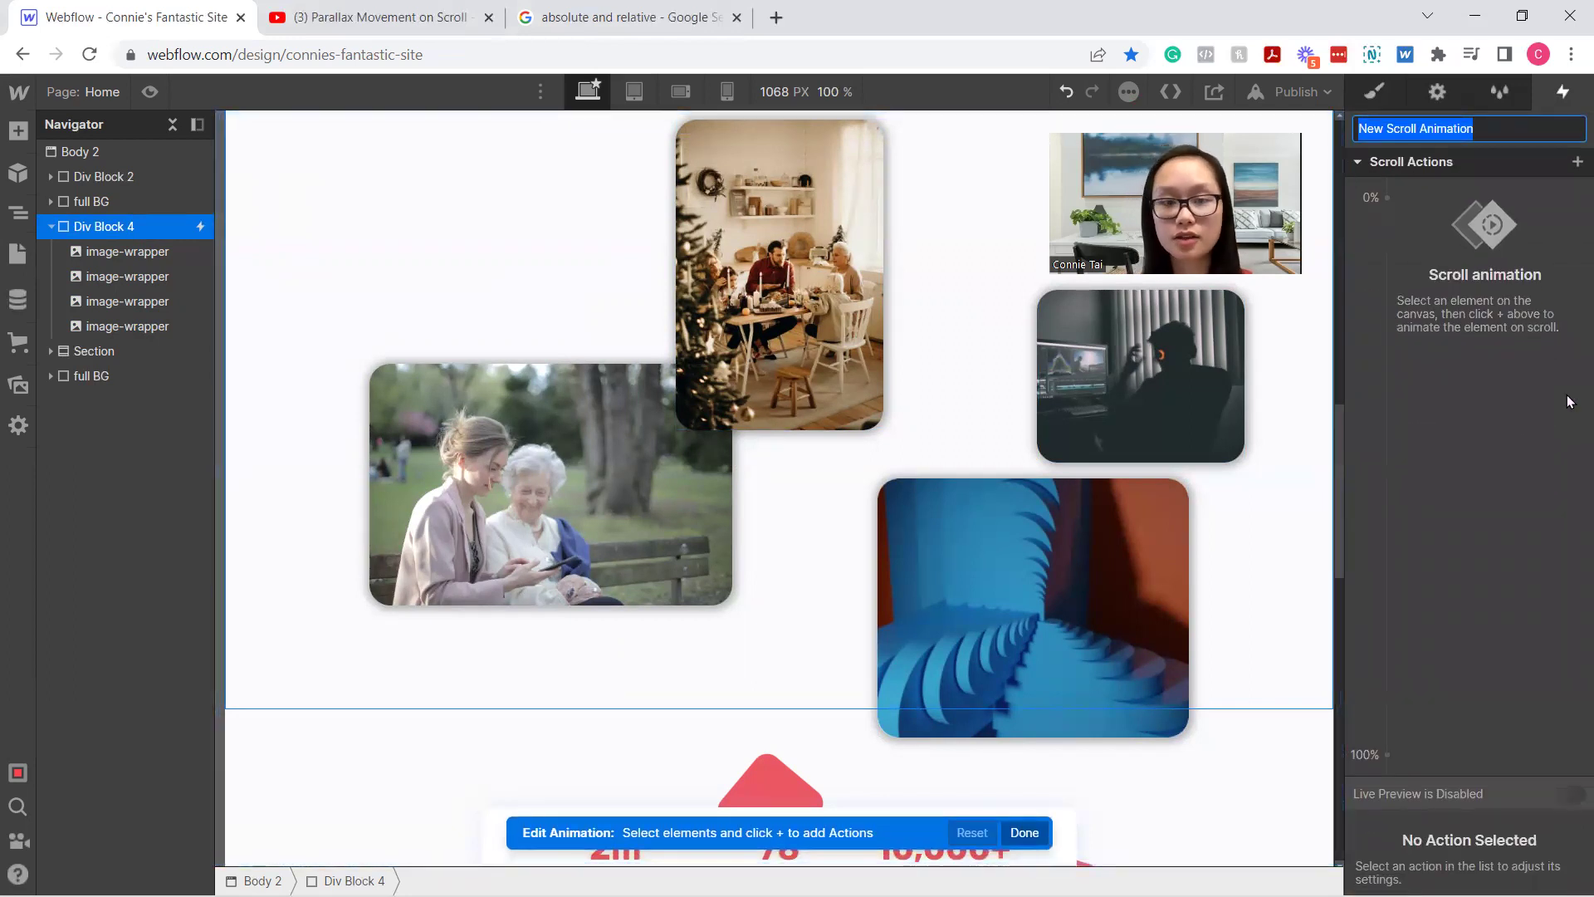
{"action": "key", "text": "Return"}
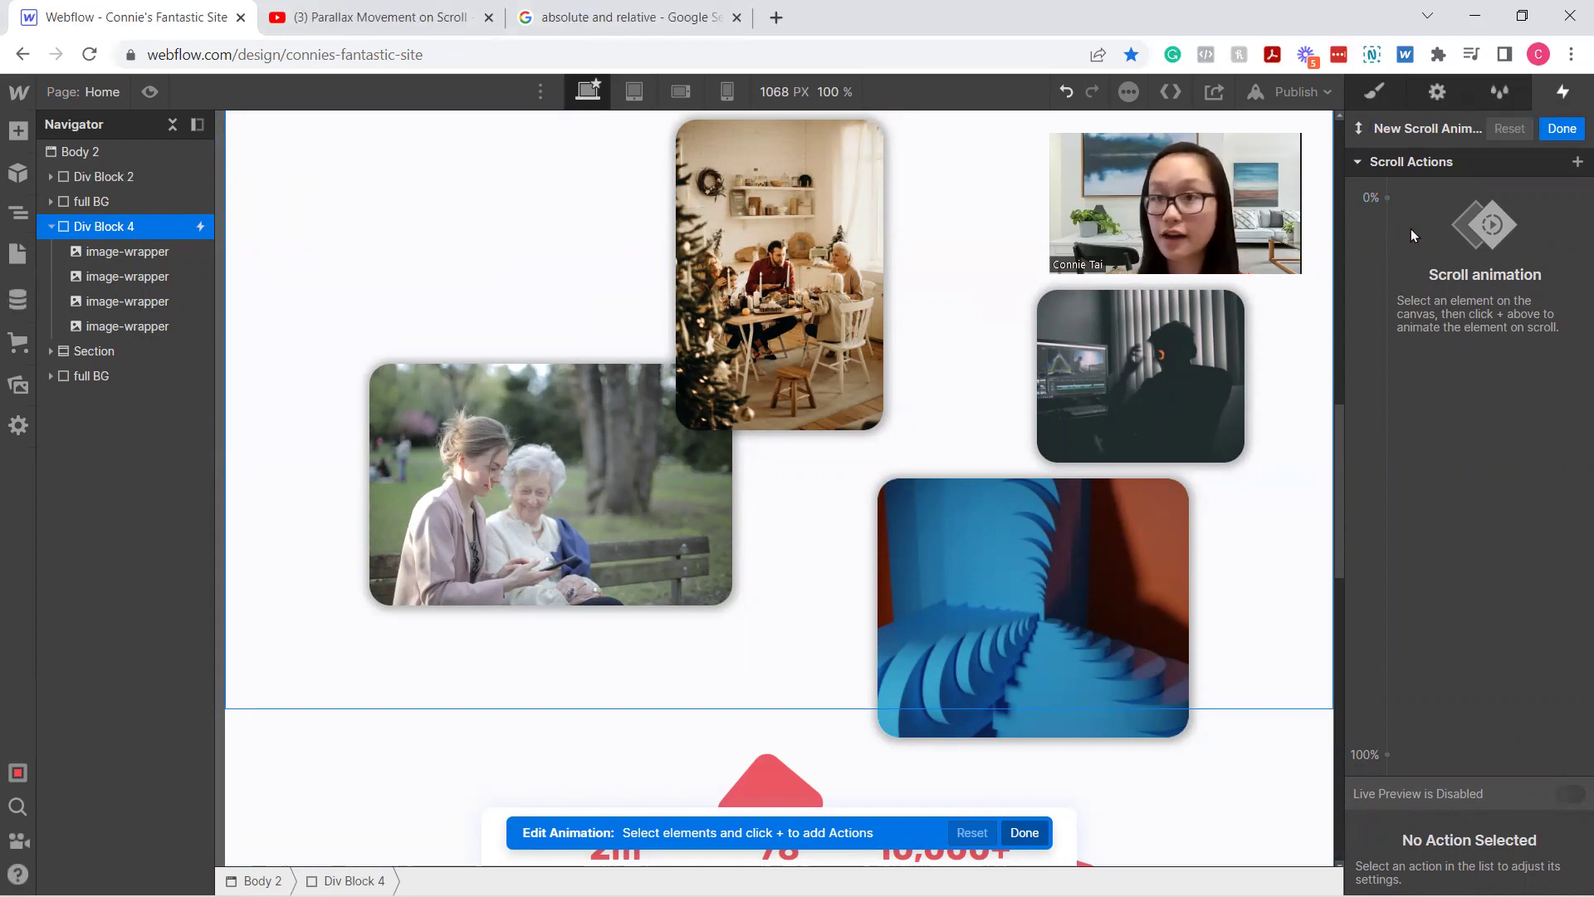
Add a 0% Move action on the dinner image, affecting Selected Element, with a Y offset
{"action": "left_click", "coordinate": [801, 356]}
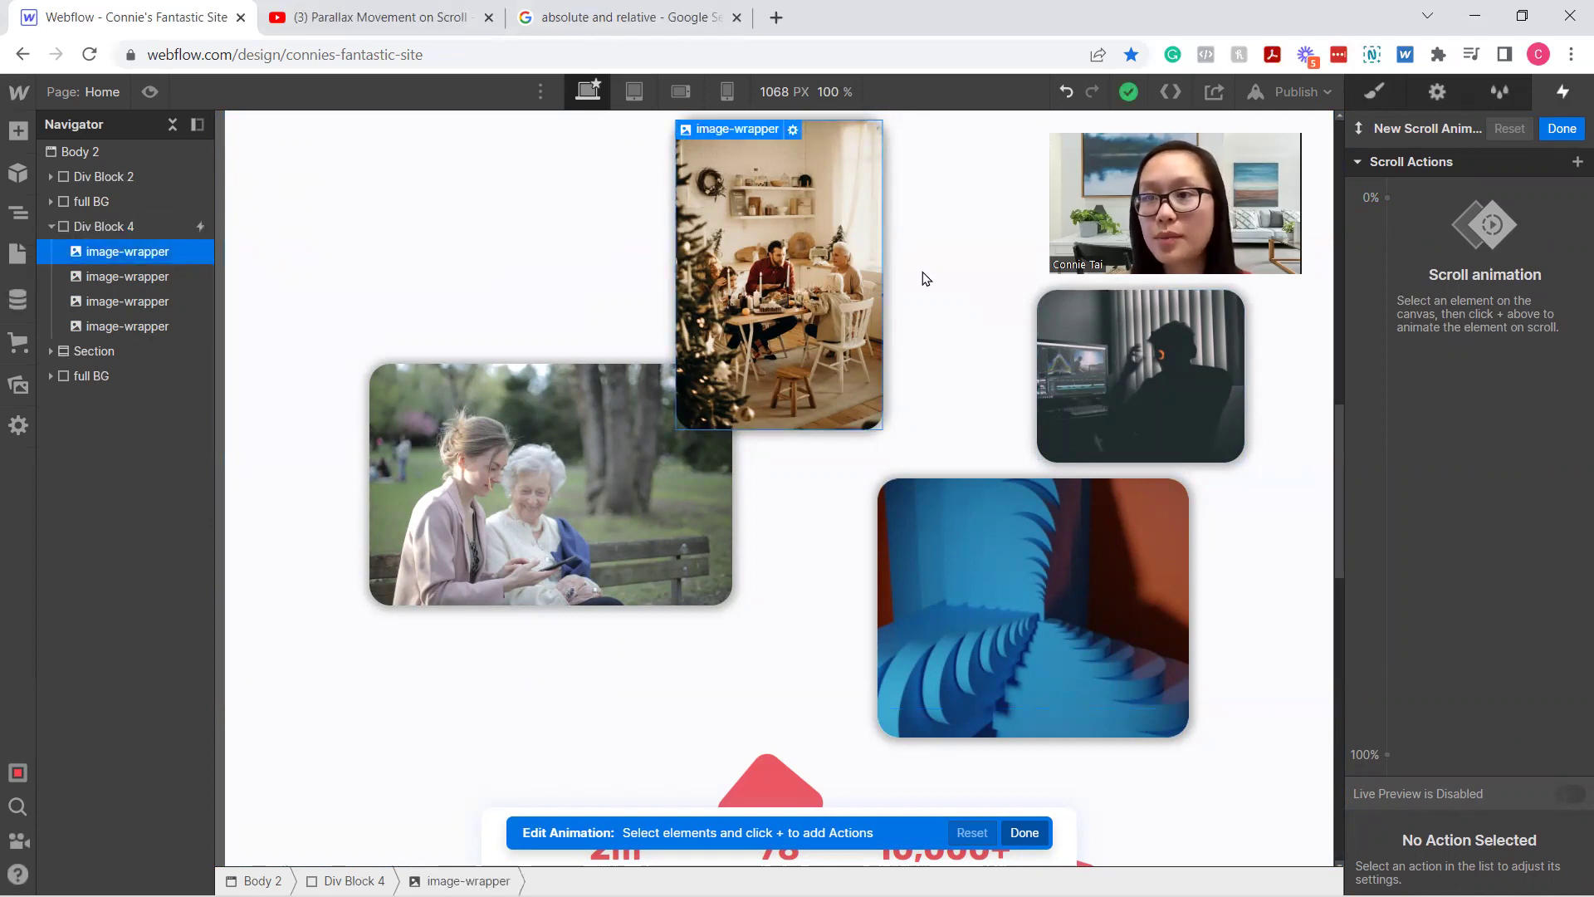
{"action": "left_click", "coordinate": [1388, 196]}
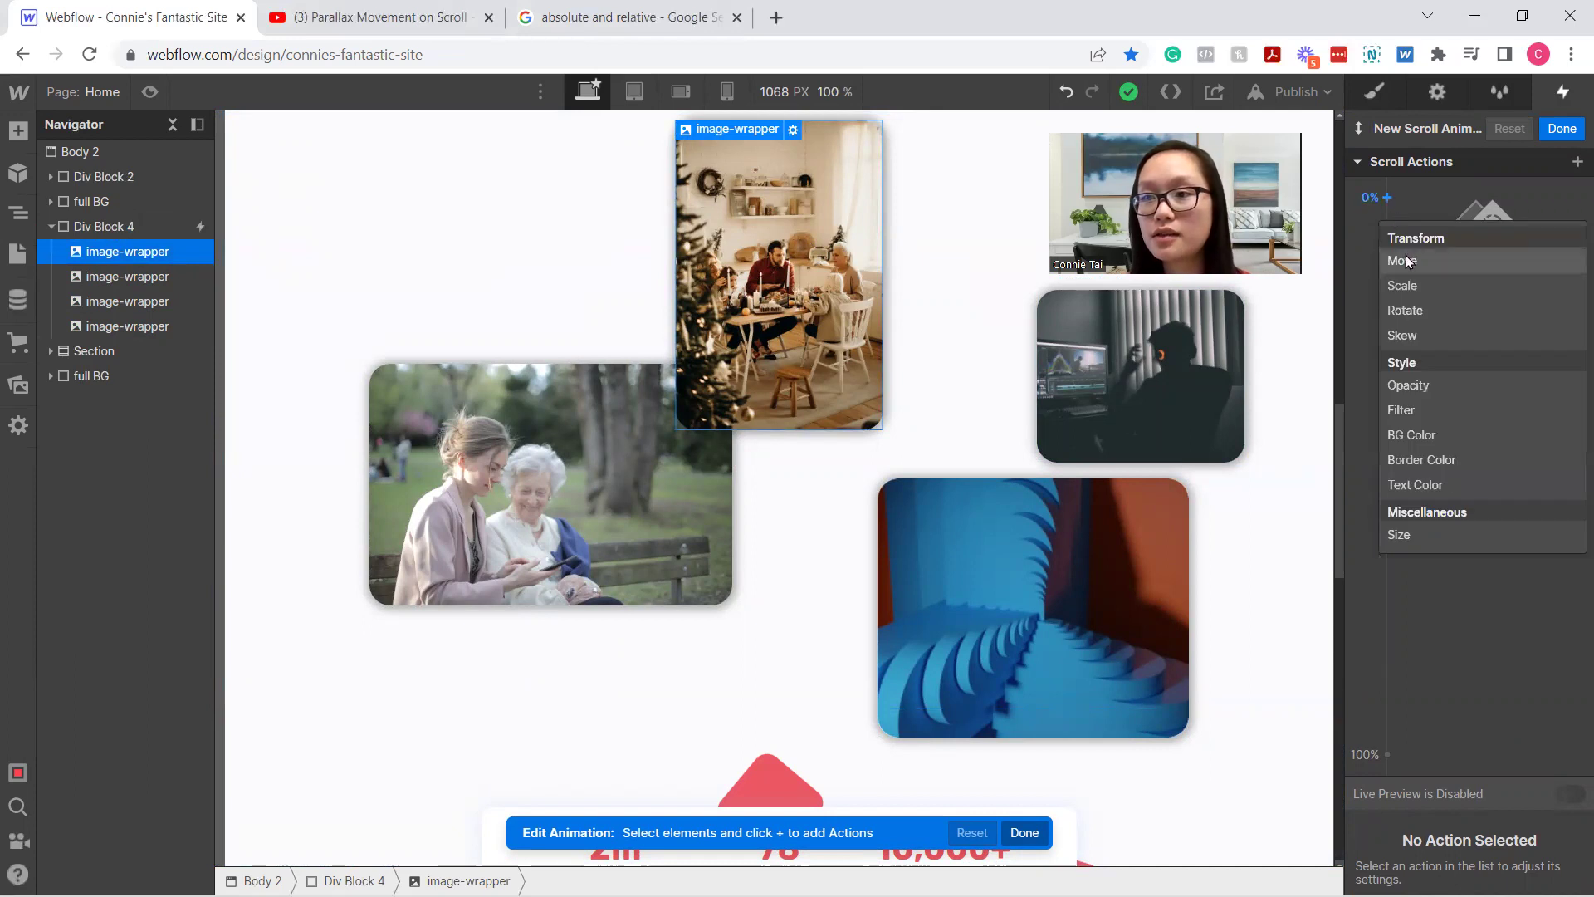
{"action": "left_click", "coordinate": [1407, 258]}
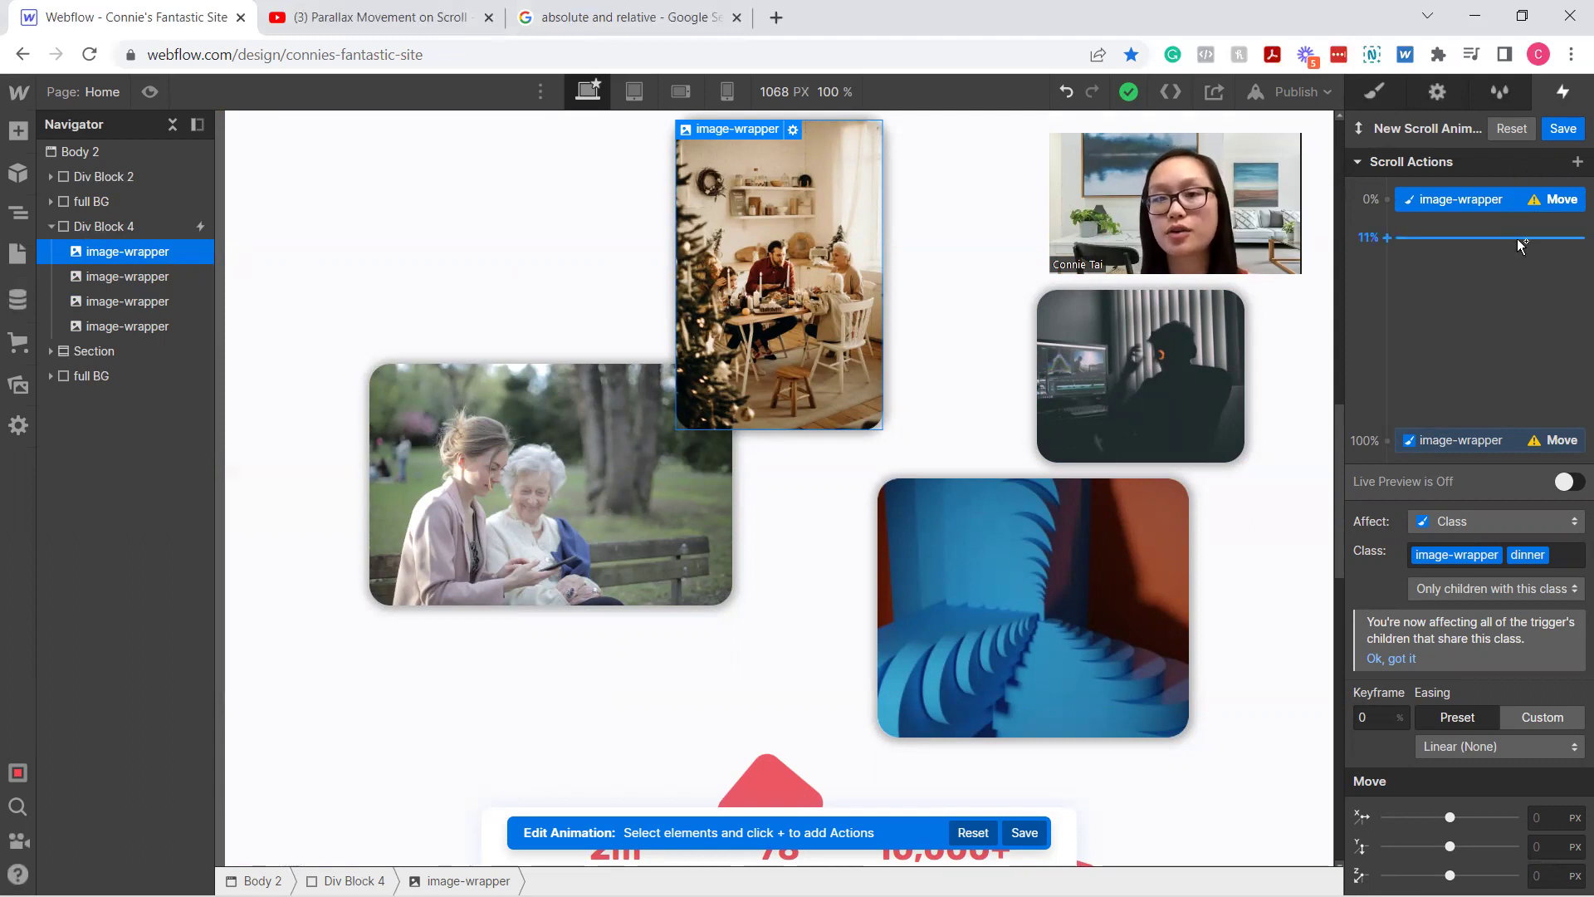
{"action": "left_click", "coordinate": [1456, 520]}
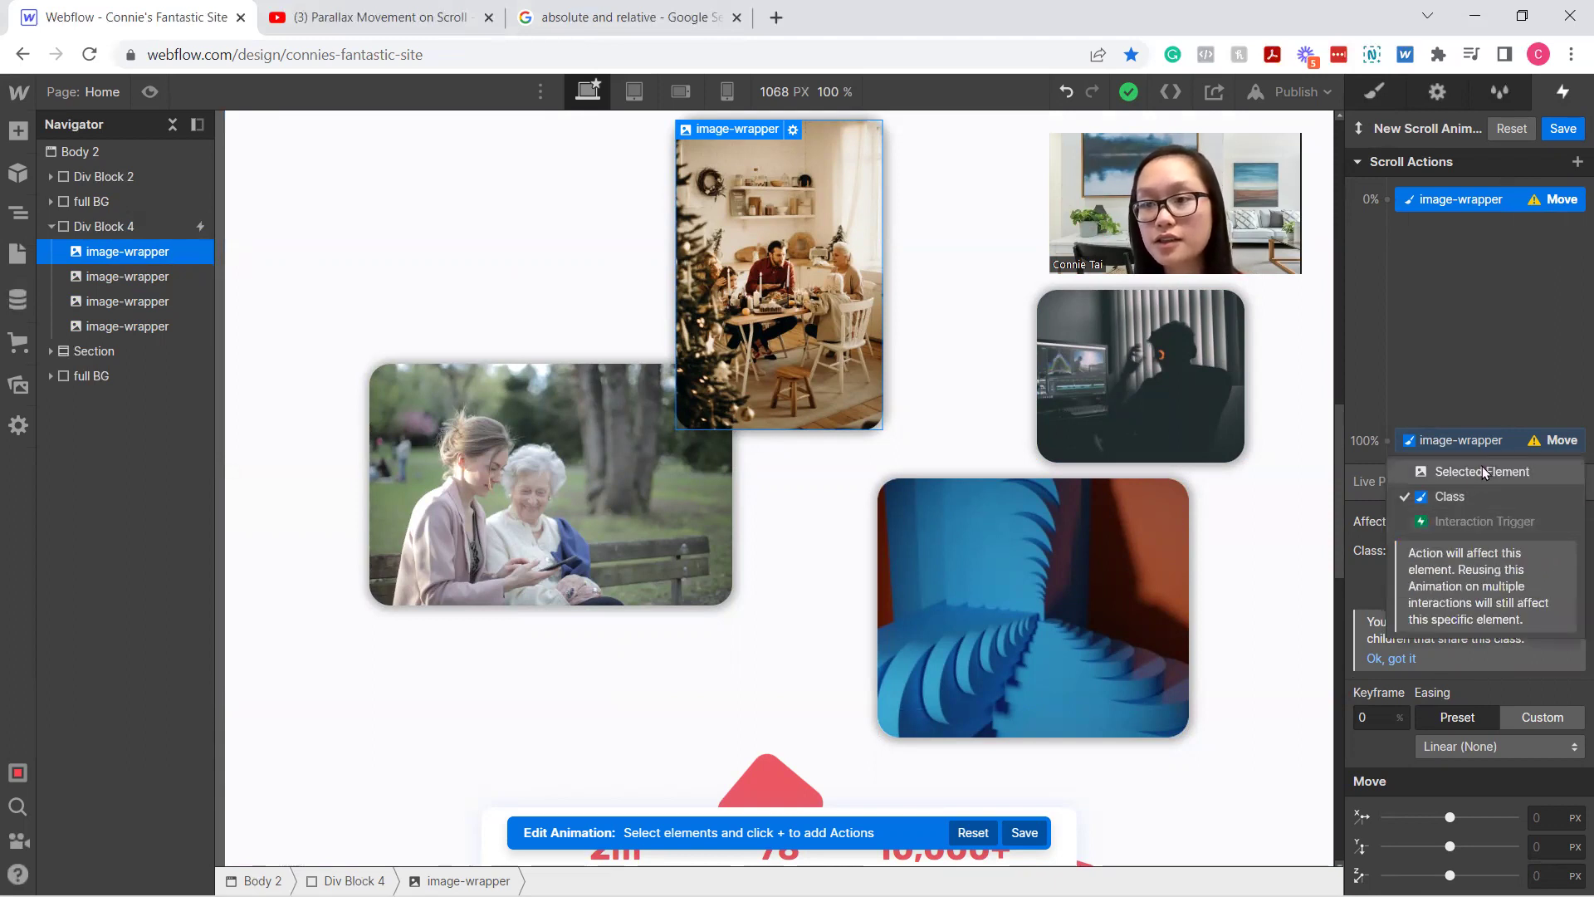
{"action": "left_click", "coordinate": [1482, 469]}
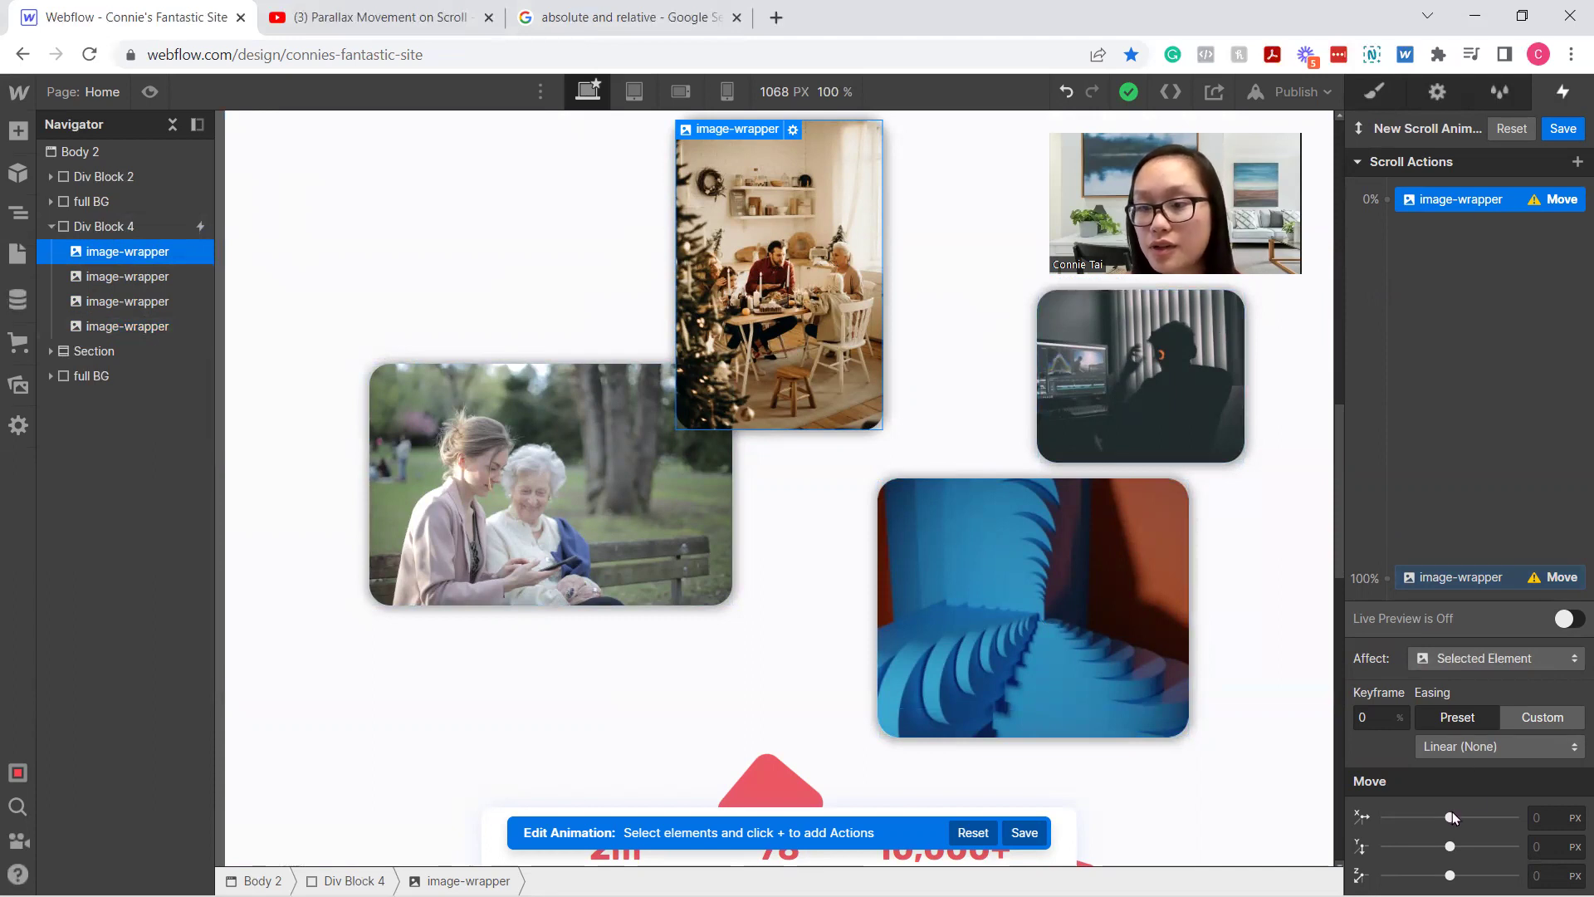
{"action": "mouse_move", "coordinate": [1449, 846]}
{"action": "left_mouse_down"}
{"action": "mouse_move", "coordinate": [1422, 848]}
{"action": "mouse_move", "coordinate": [1485, 849]}
{"action": "mouse_move", "coordinate": [1450, 848]}
{"action": "left_mouse_up"}
Push the dinner image's 0% Move keyframe to Y -226 px and refresh the live preview
{"action": "scroll", "coordinate": [765, 473], "scroll_direction": "up", "scroll_amount": 5}
{"action": "scroll", "coordinate": [769, 476], "scroll_direction": "down", "scroll_amount": 3}
{"action": "left_click_drag", "start_coordinate": [1448, 848], "coordinate": [1441, 848]}
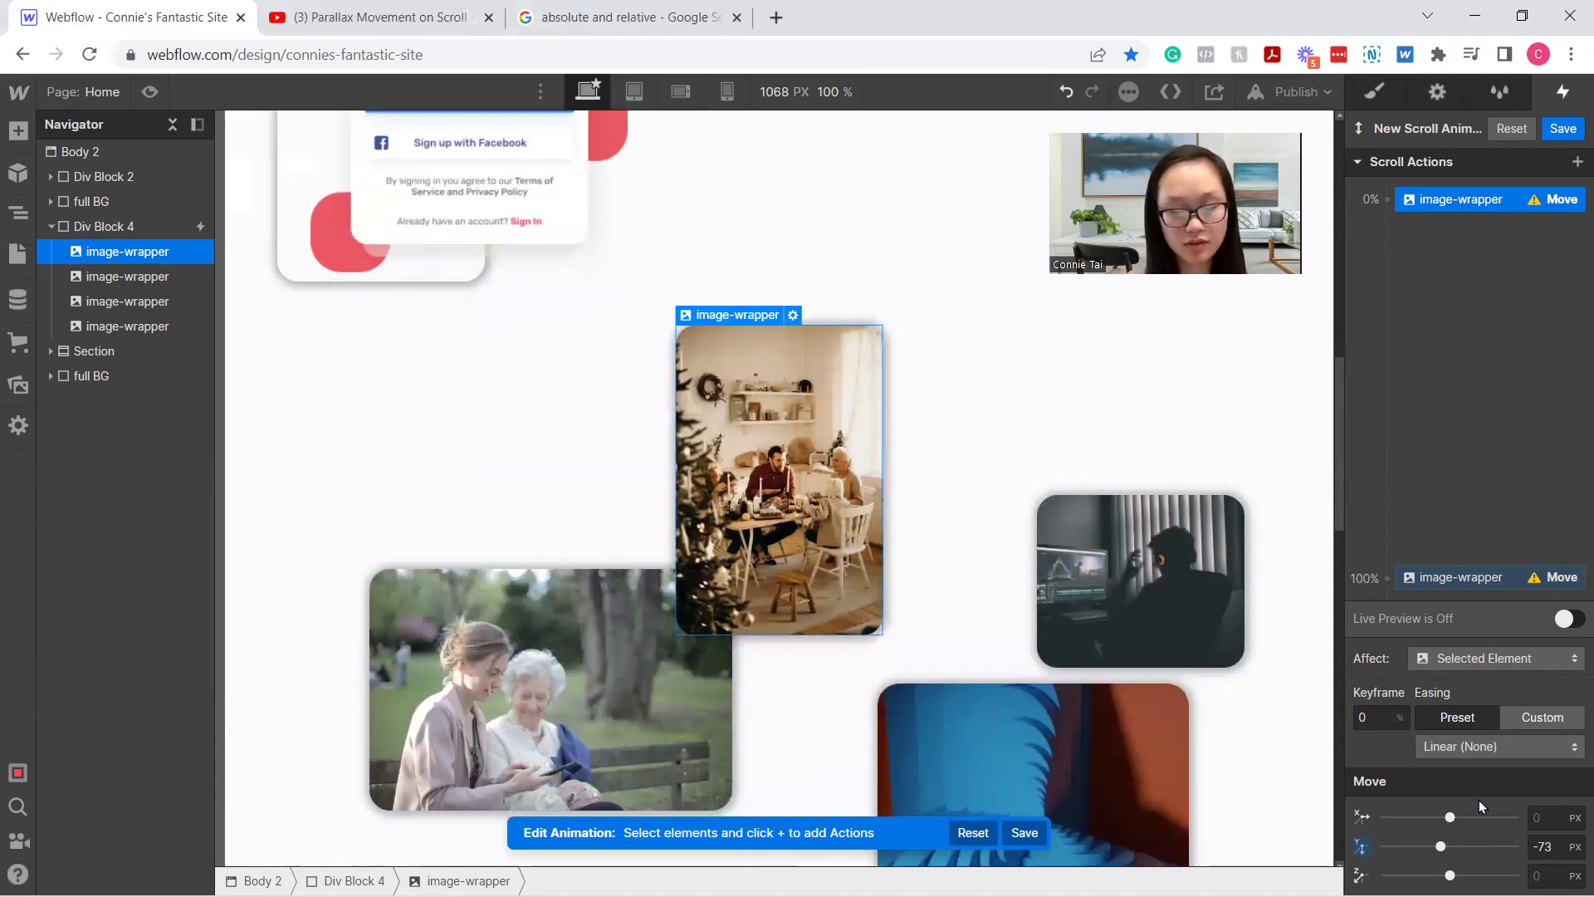
{"action": "scroll", "coordinate": [1123, 587], "scroll_direction": "down", "scroll_amount": 2}
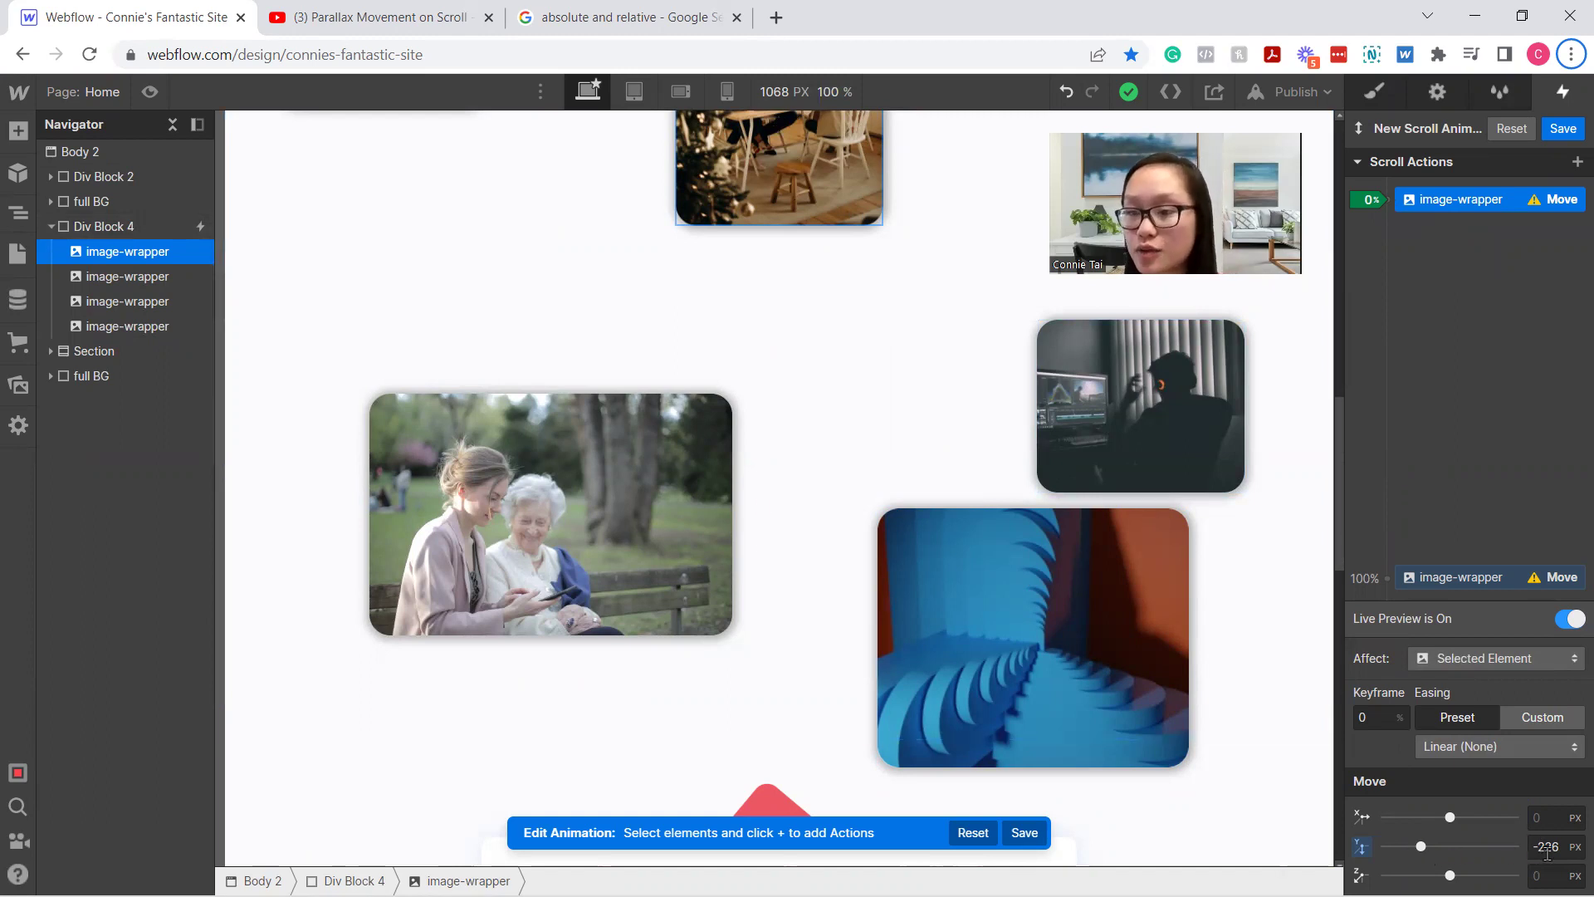
{"action": "left_click", "coordinate": [1568, 620]}
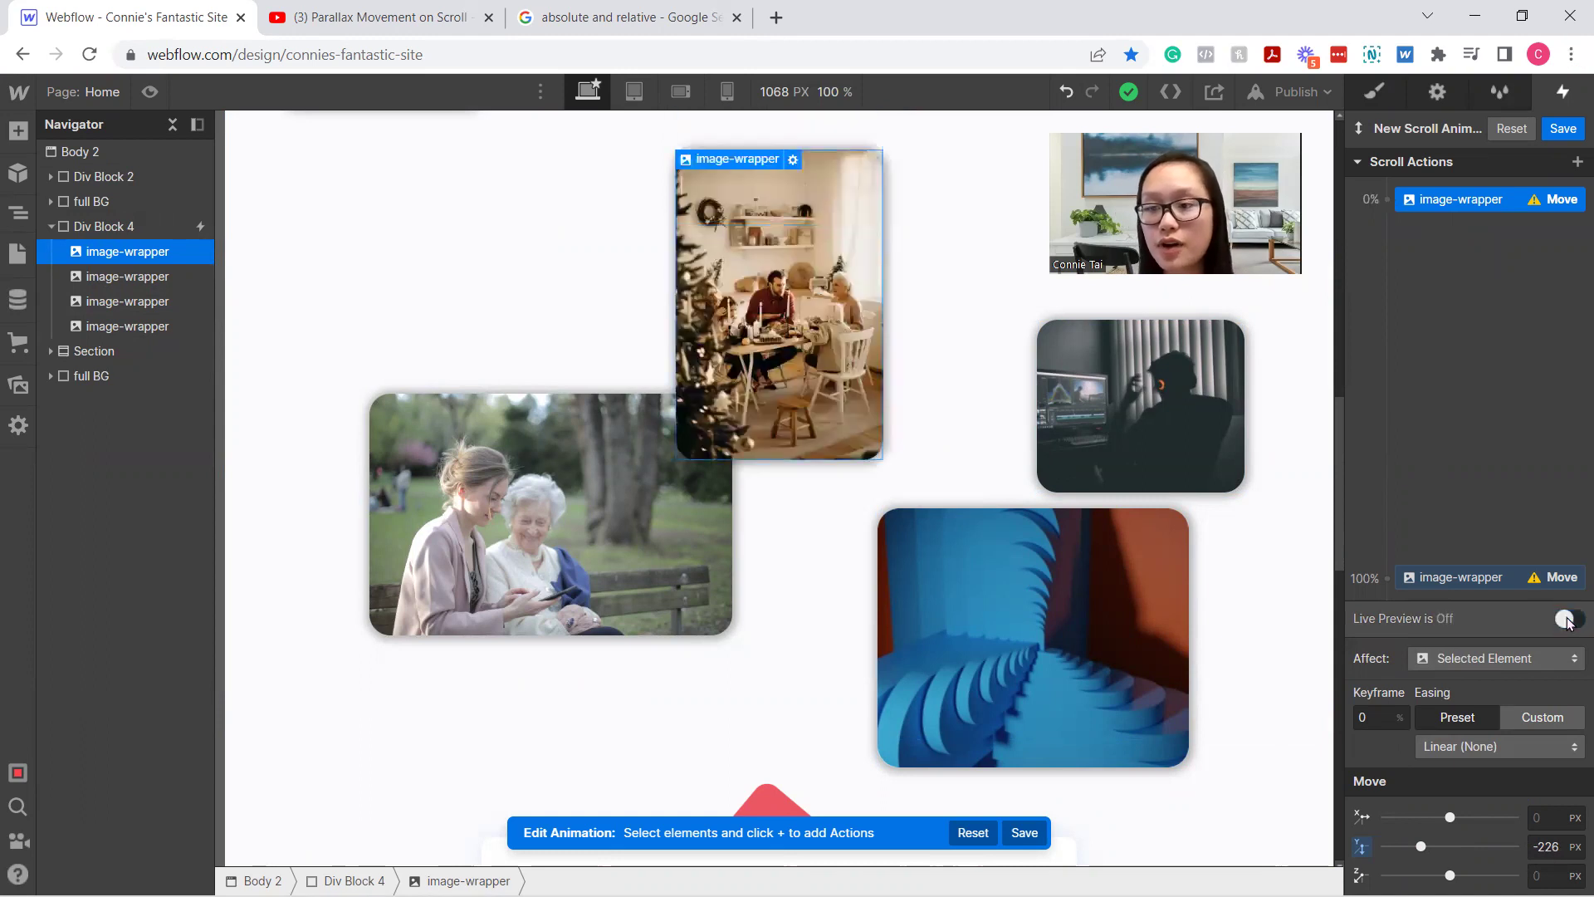
{"action": "left_click", "coordinate": [1568, 621]}
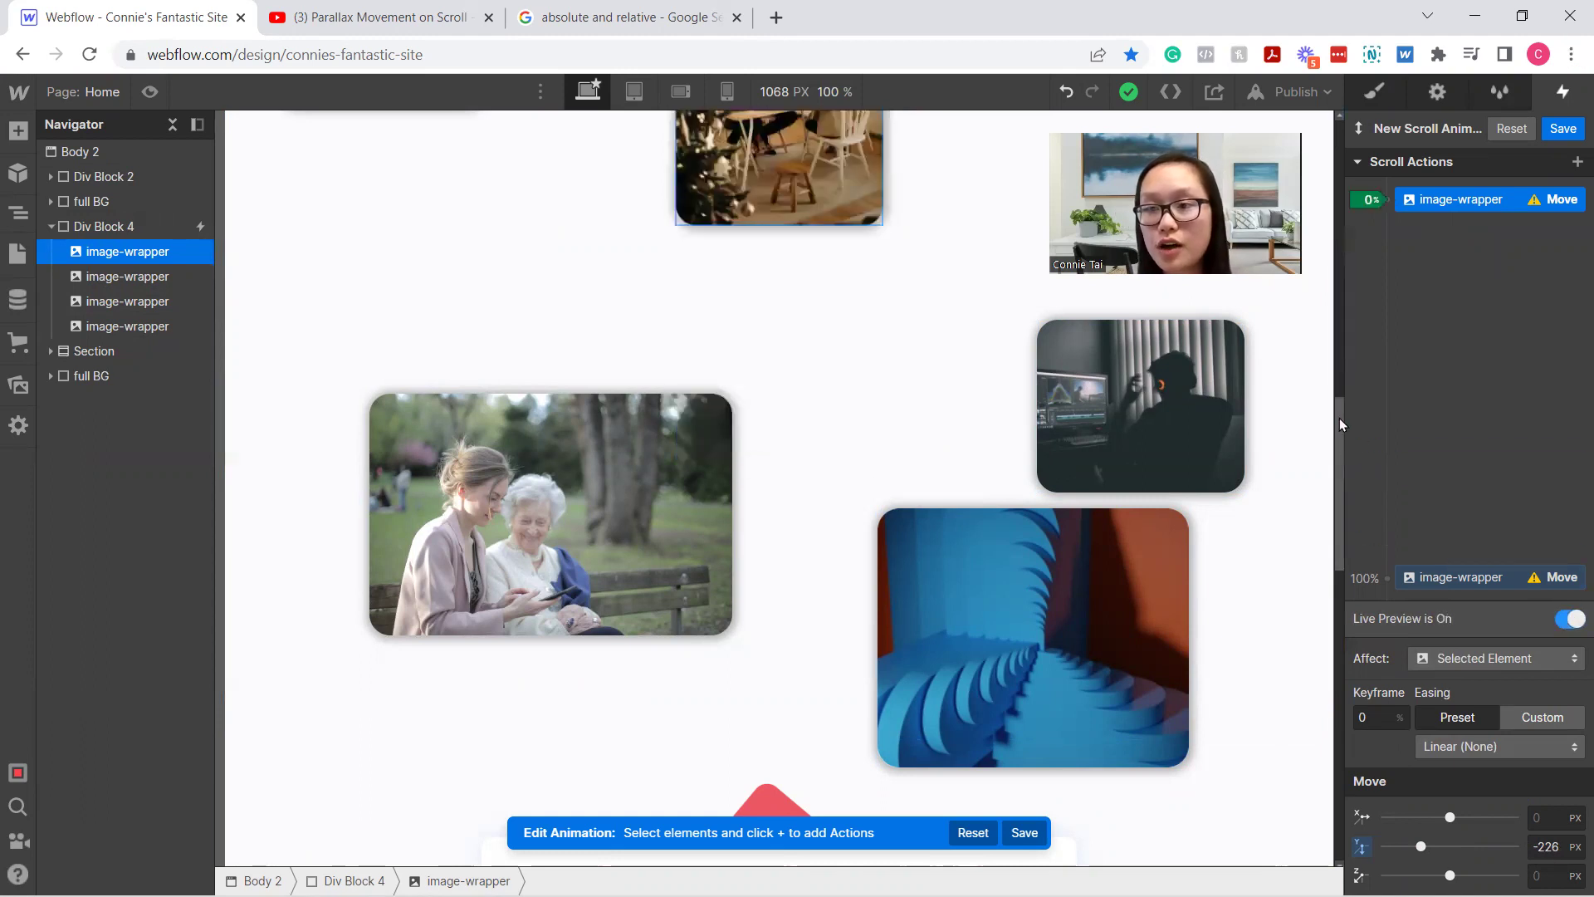
Set the 100% Move keyframe to Y 161 px and test the motion in live preview
{"action": "mouse_move", "coordinate": [1339, 417]}
{"action": "left_mouse_down"}
{"action": "mouse_move", "coordinate": [1342, 392]}
{"action": "mouse_move", "coordinate": [1332, 437]}
{"action": "left_mouse_up"}
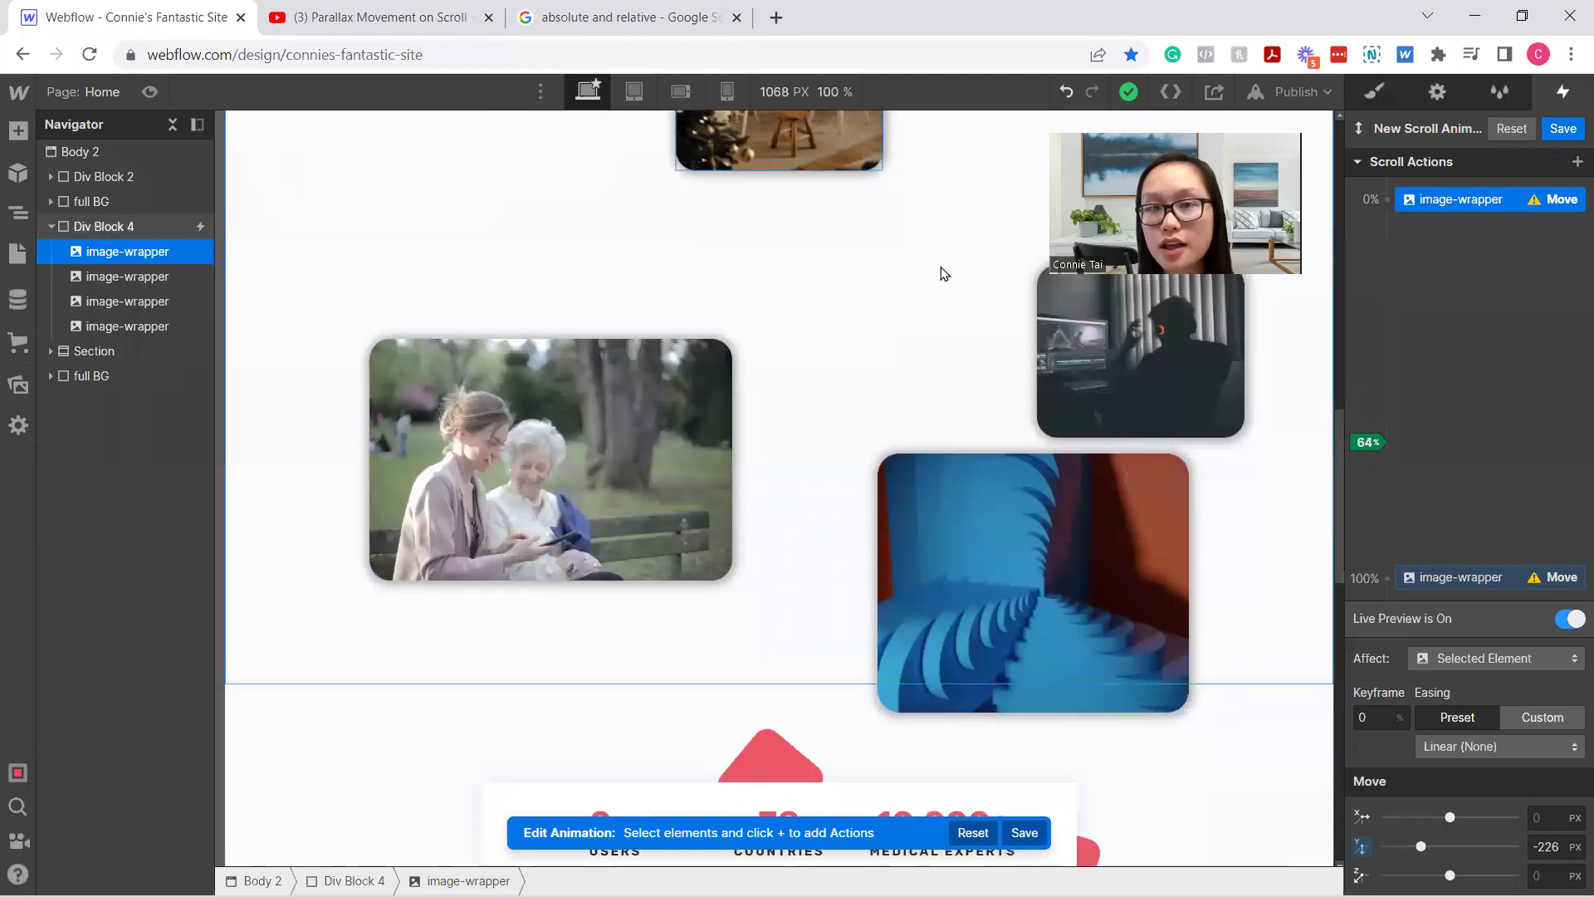
{"action": "left_click", "coordinate": [1481, 576]}
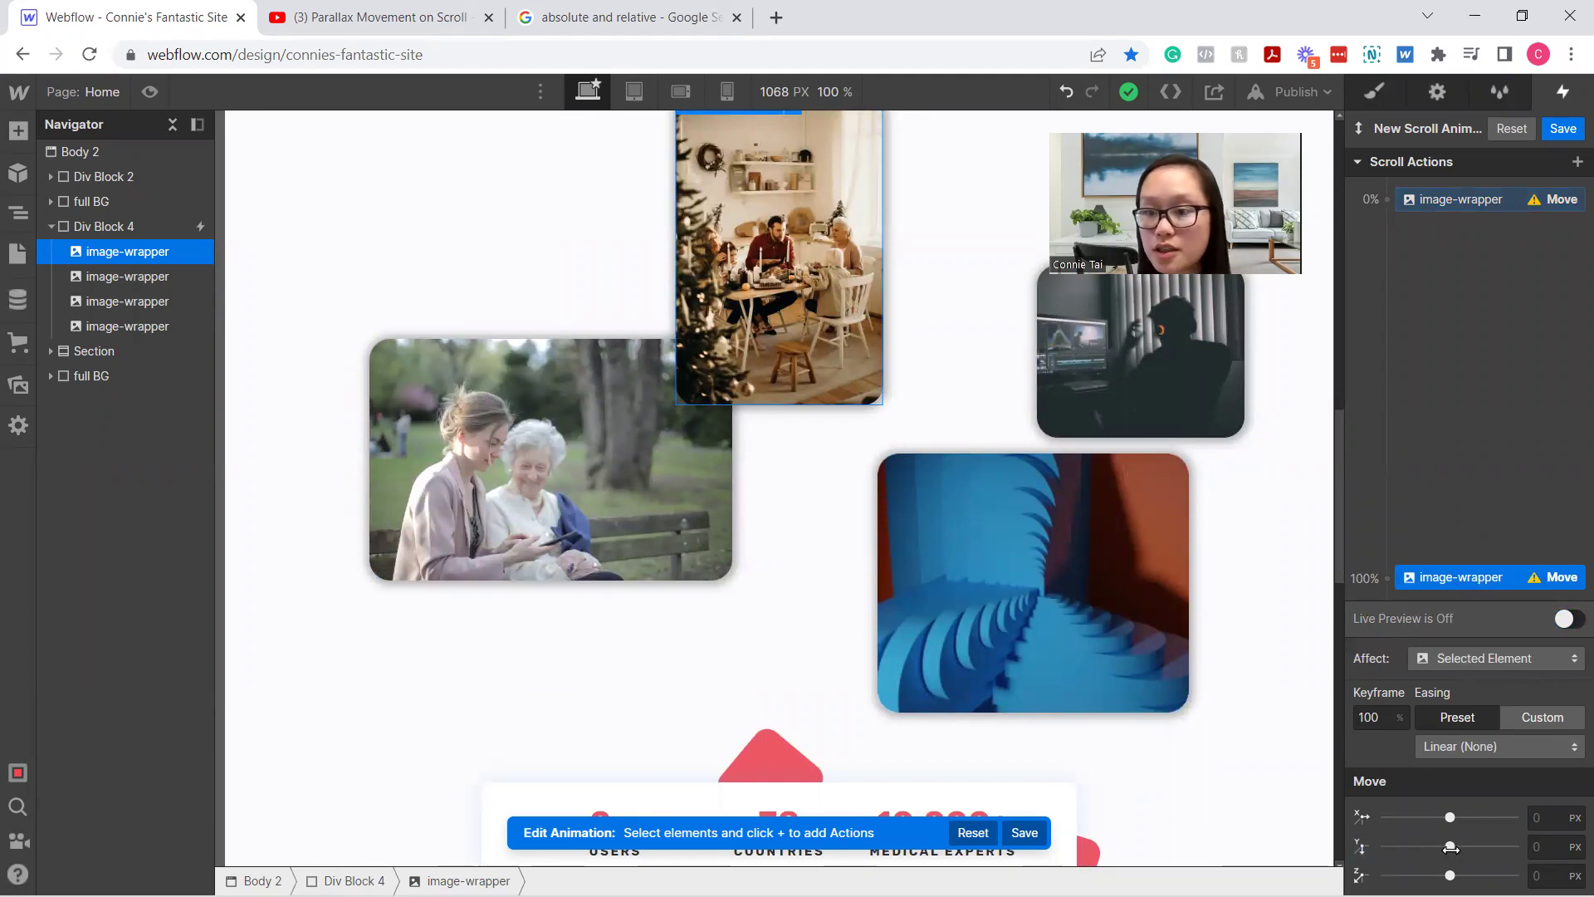
{"action": "left_click_drag", "start_coordinate": [1451, 847], "coordinate": [1471, 847]}
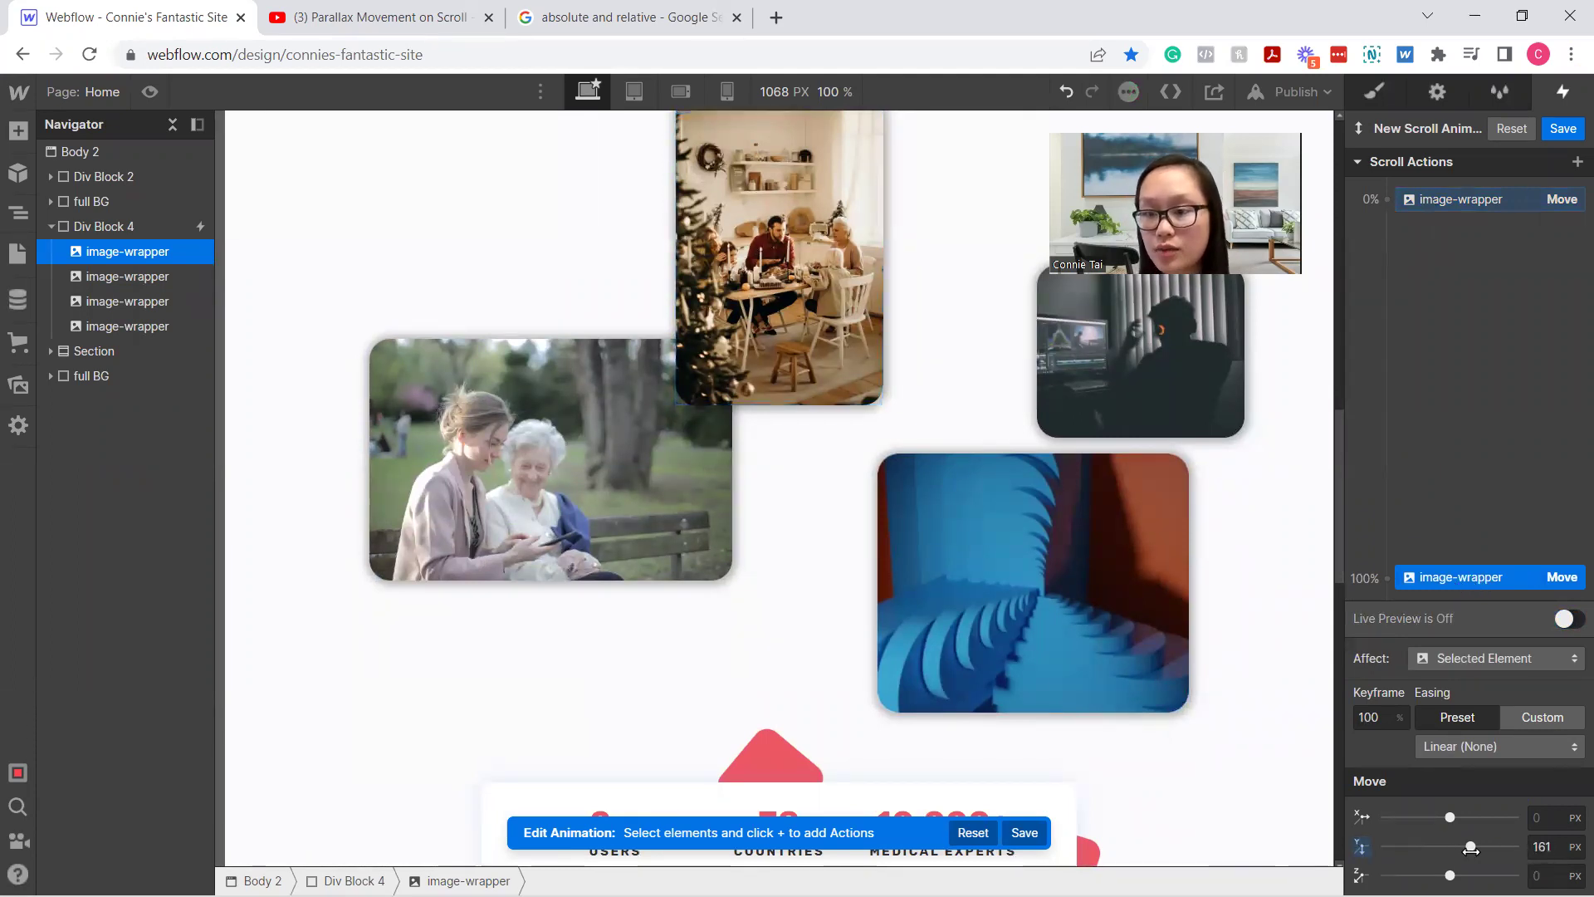
{"action": "left_click", "coordinate": [1564, 619]}
{"action": "mouse_move", "coordinate": [1336, 502]}
{"action": "left_mouse_down"}
{"action": "mouse_move", "coordinate": [1328, 561]}
{"action": "mouse_move", "coordinate": [1332, 492]}
{"action": "mouse_move", "coordinate": [1332, 520]}
{"action": "left_mouse_up"}
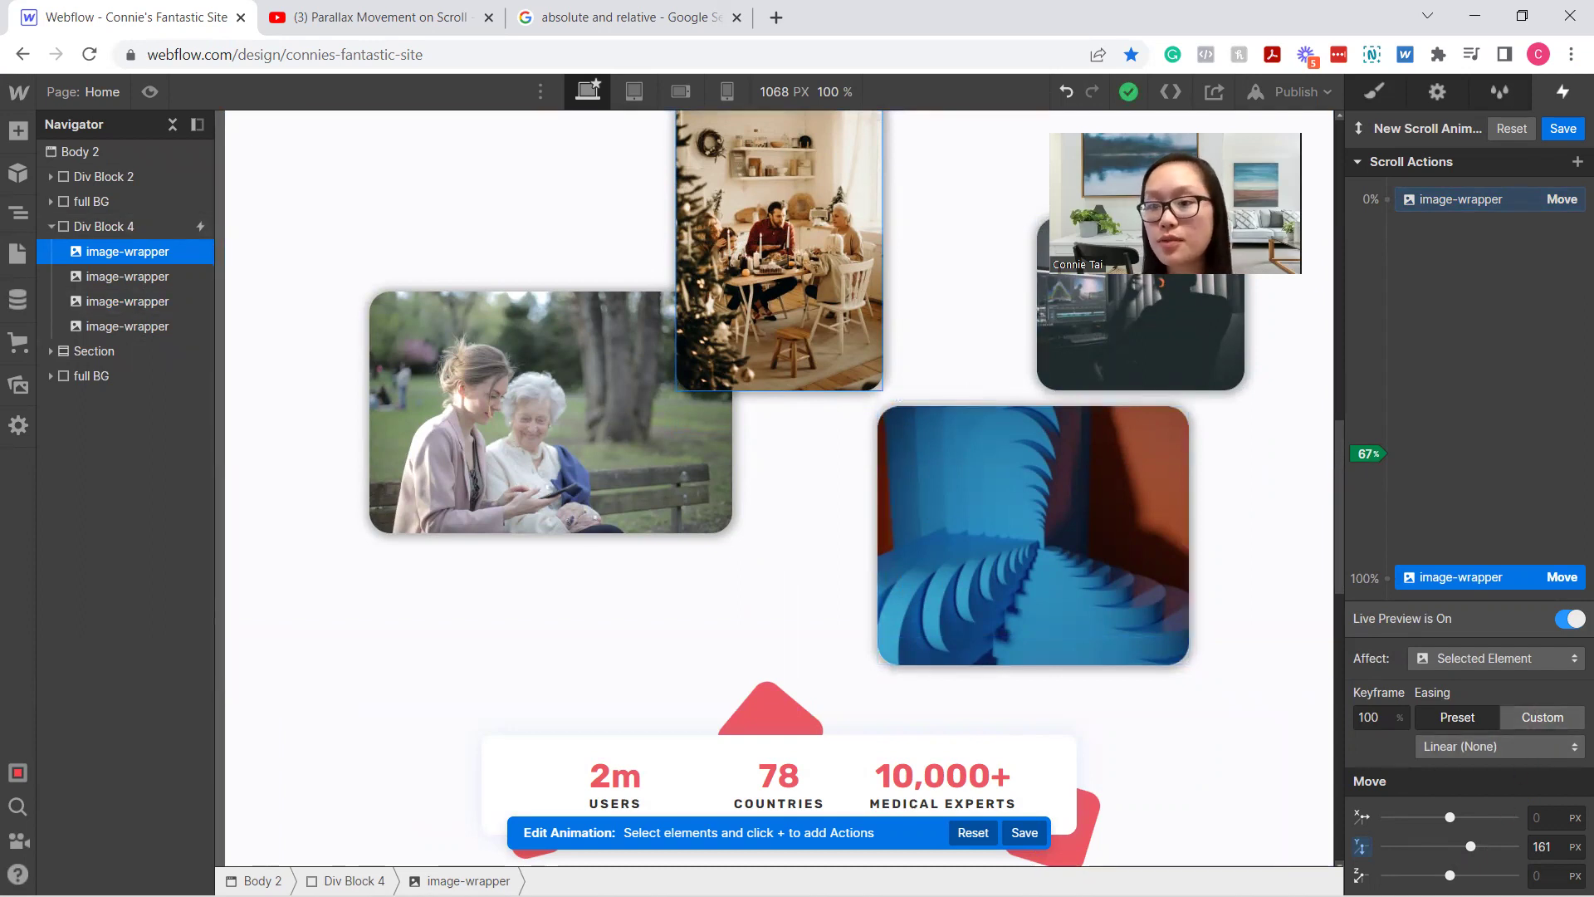
{"action": "left_click", "coordinate": [1569, 619]}
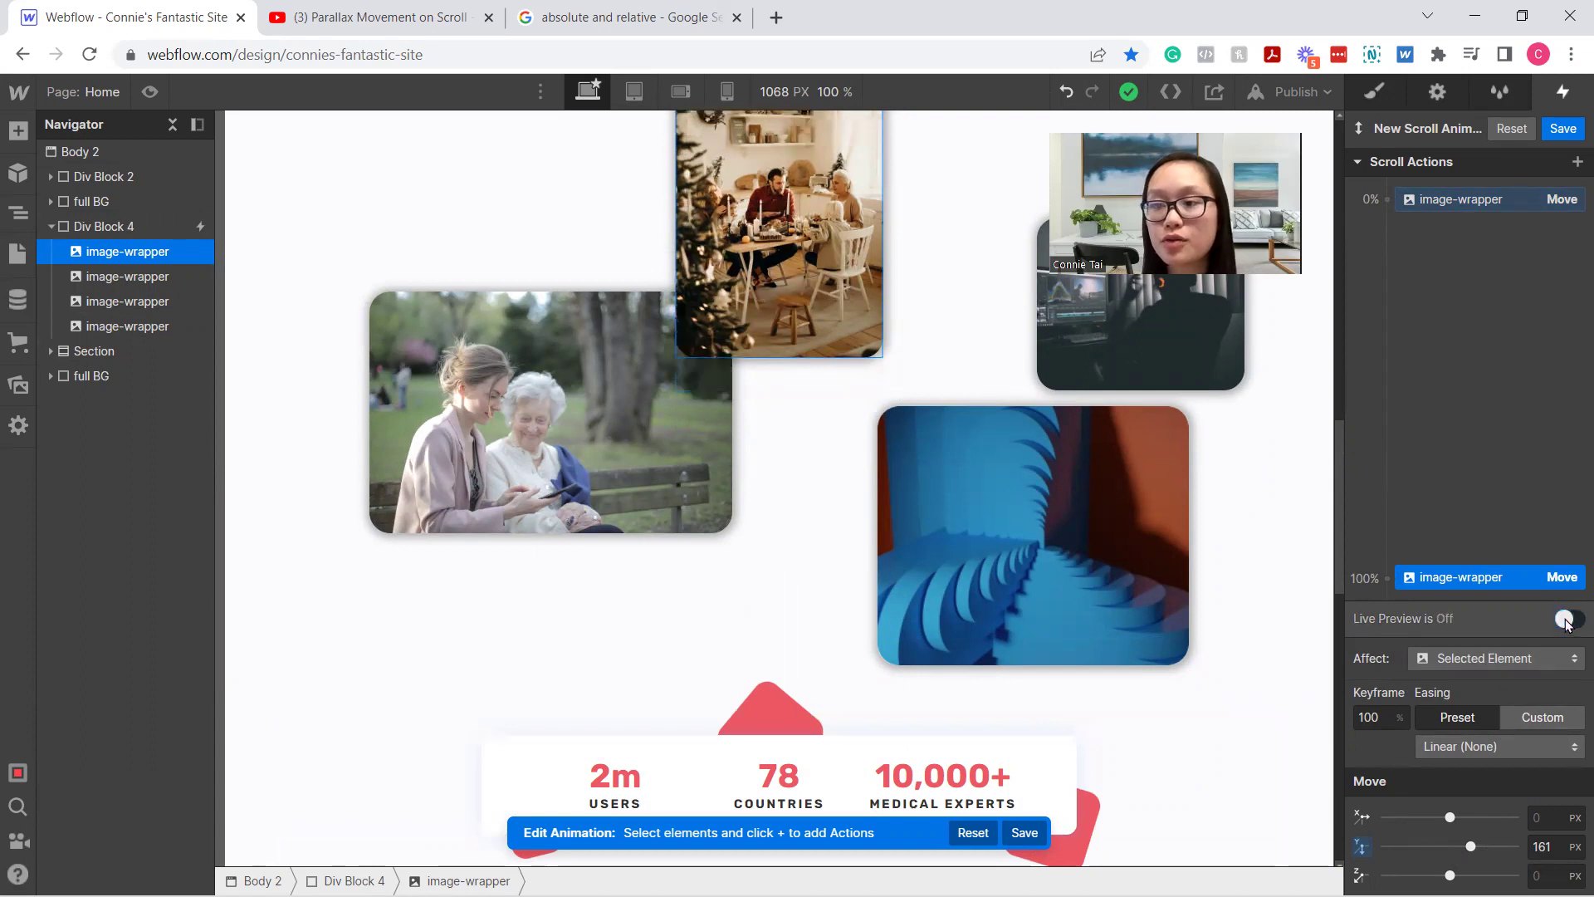
{"action": "left_click", "coordinate": [1569, 620]}
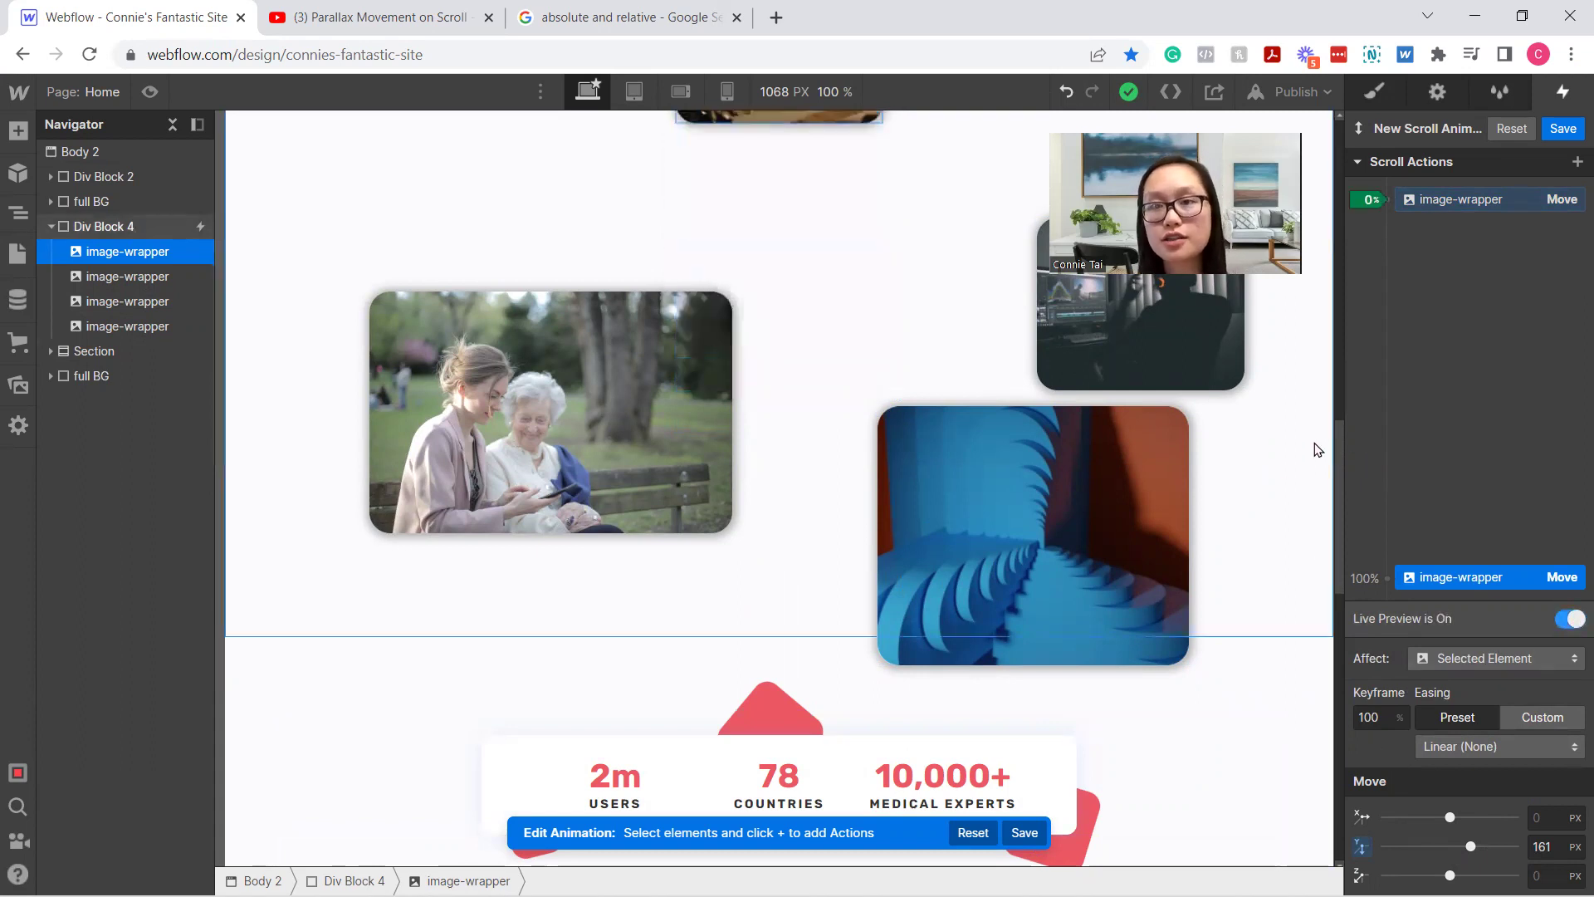
{"action": "scroll", "coordinate": [1127, 537], "scroll_direction": "up", "scroll_amount": 3}
Select the blue staircase image and add a Move action at its 0% keyframe
{"action": "scroll", "coordinate": [1127, 536], "scroll_direction": "down", "scroll_amount": 1}
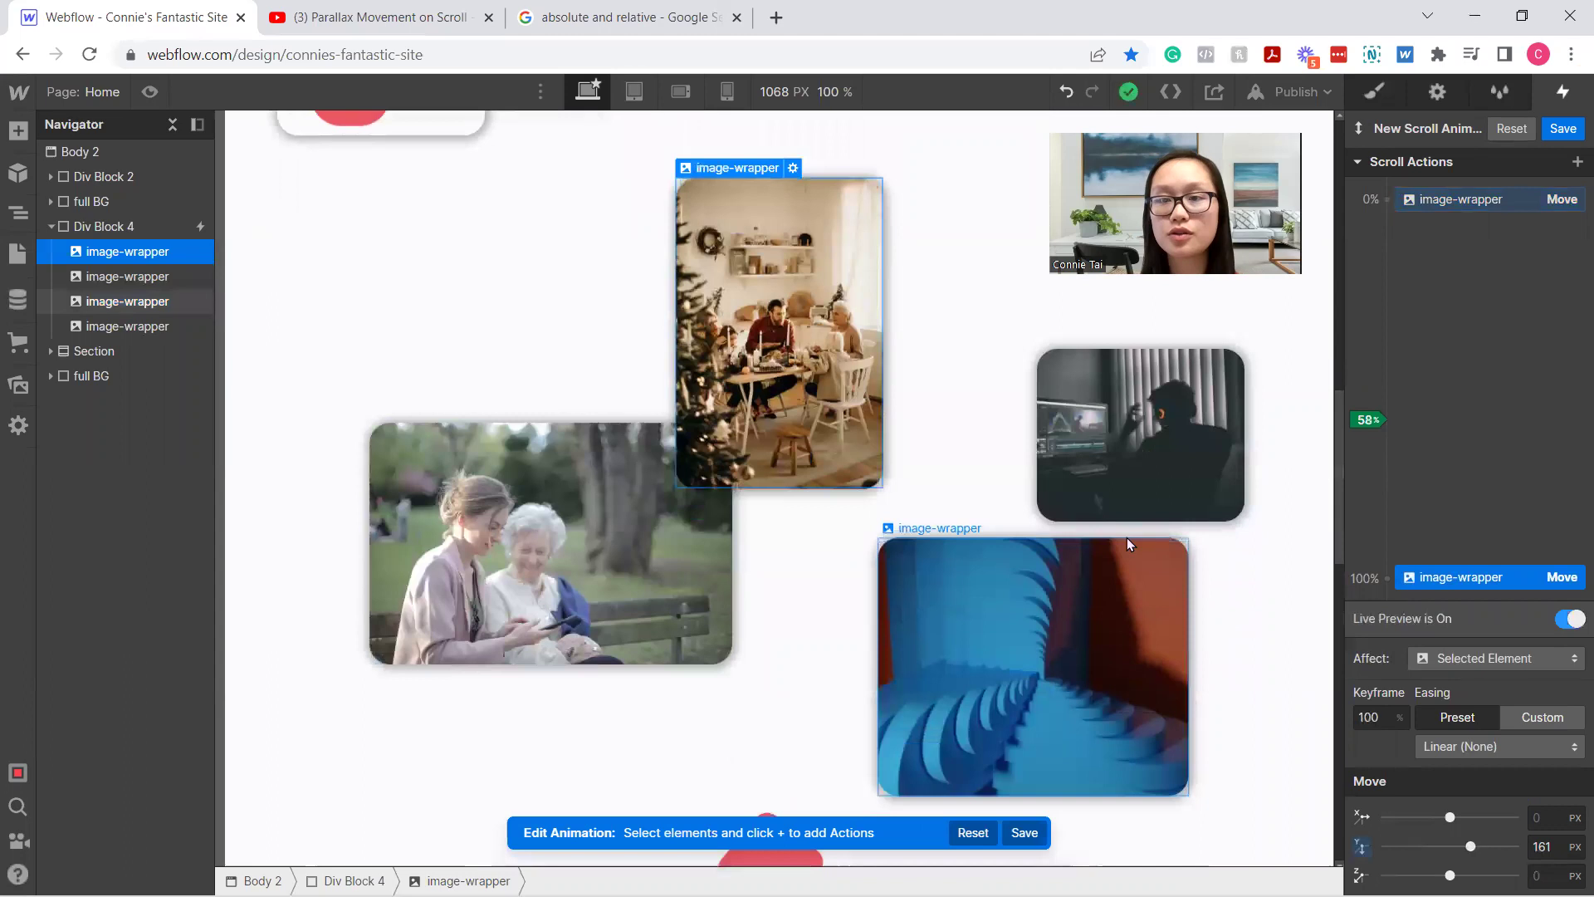
{"action": "scroll", "coordinate": [1127, 537], "scroll_direction": "down", "scroll_amount": 5}
{"action": "scroll", "coordinate": [1218, 467], "scroll_direction": "up", "scroll_amount": 5}
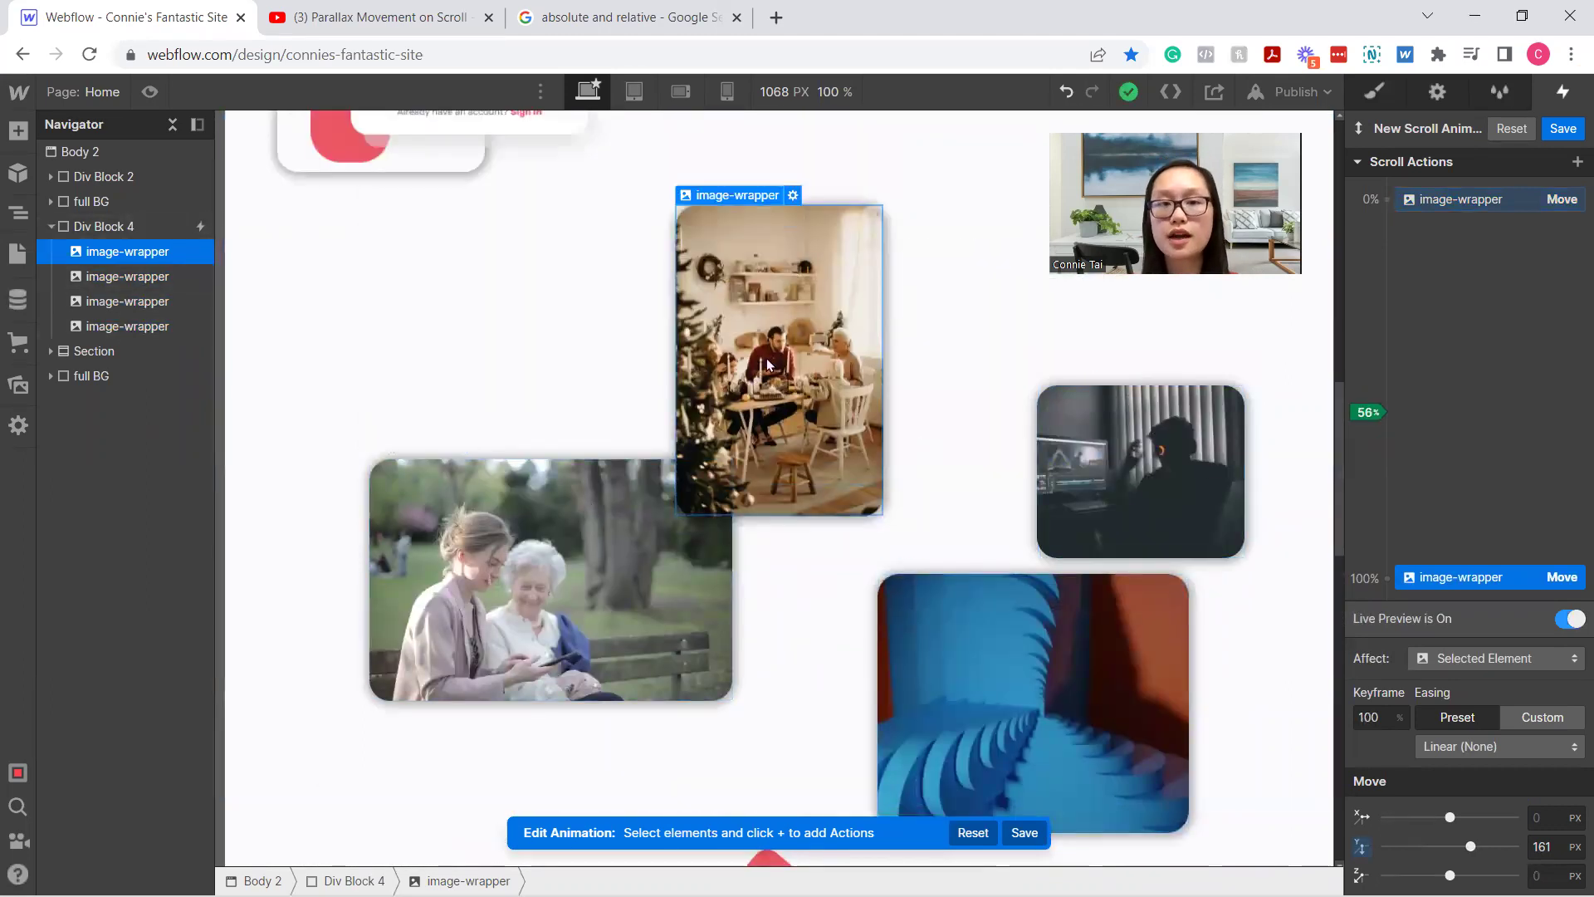
{"action": "left_click", "coordinate": [1054, 690]}
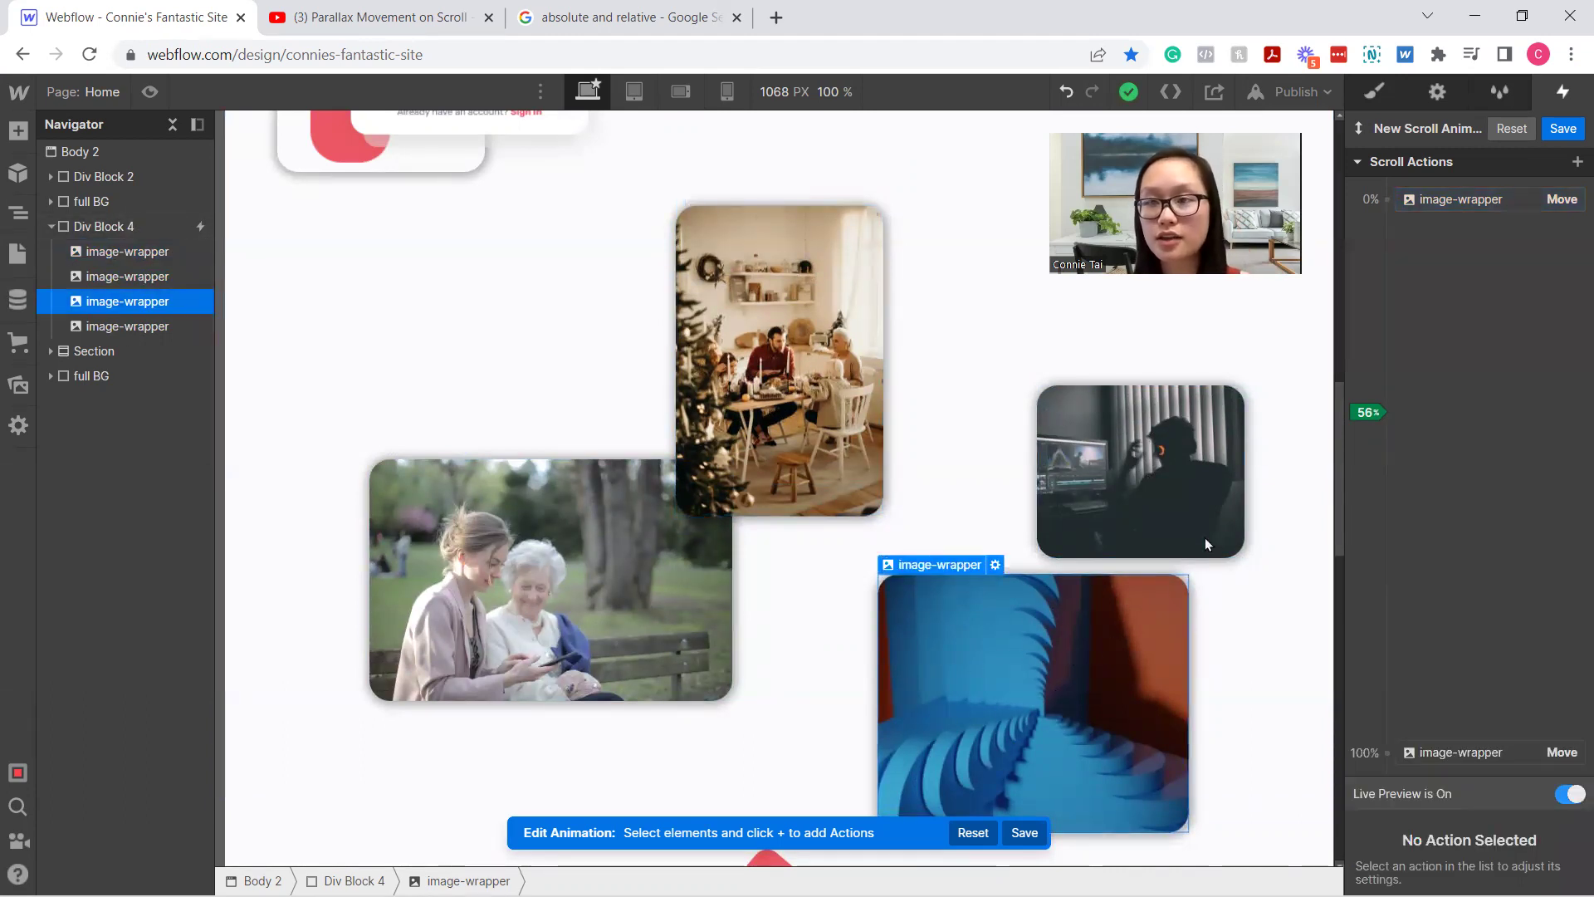
{"action": "left_click", "coordinate": [1383, 202]}
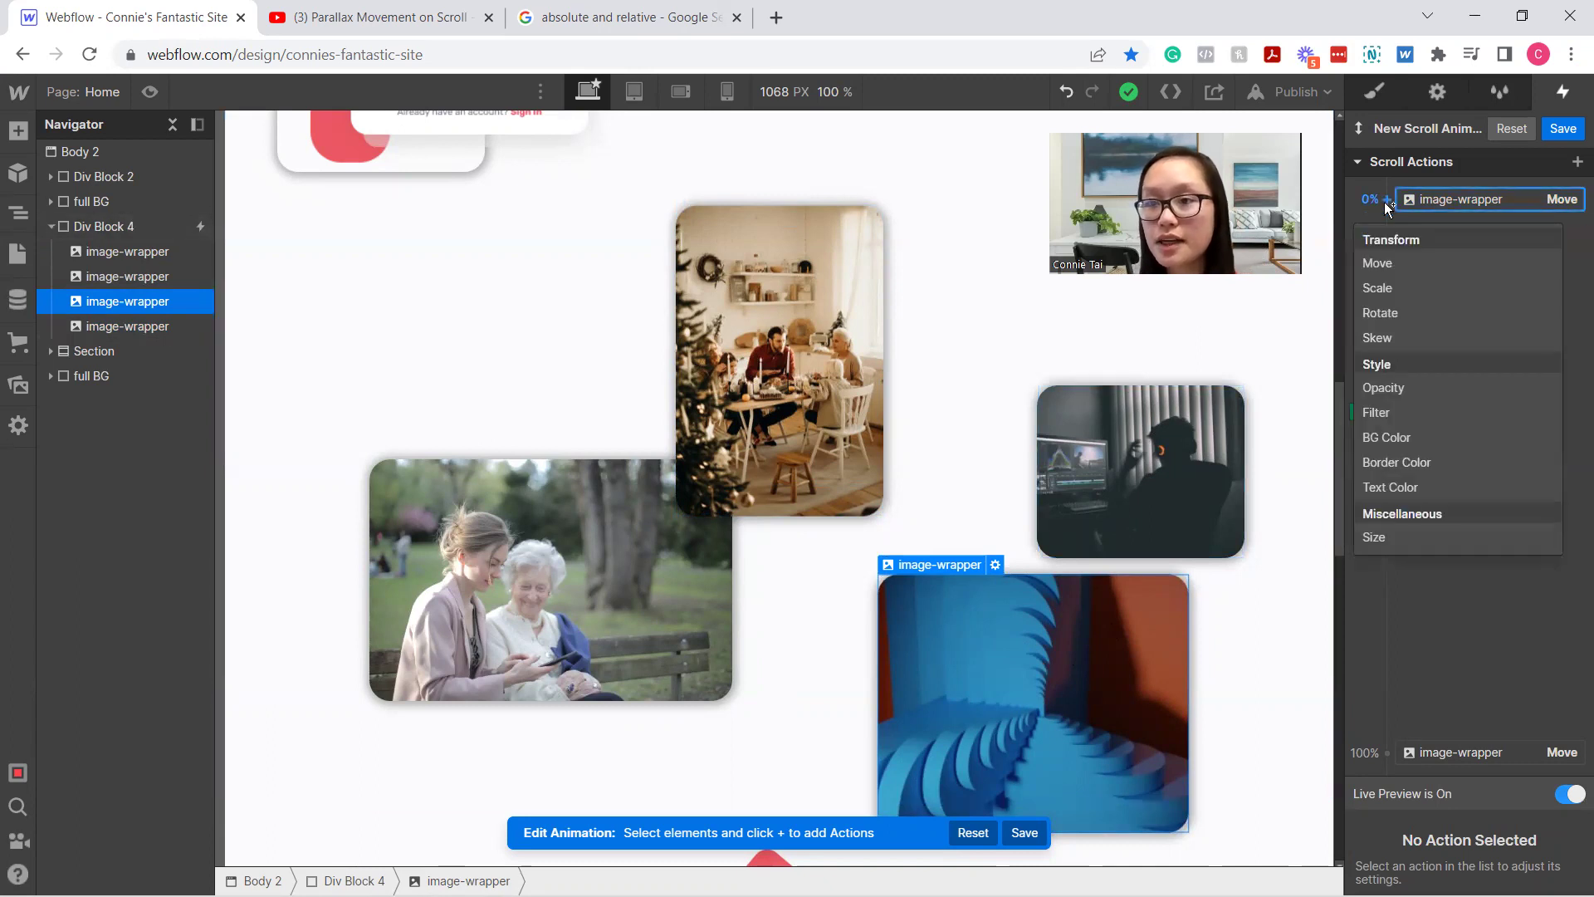
{"action": "left_click", "coordinate": [1393, 266]}
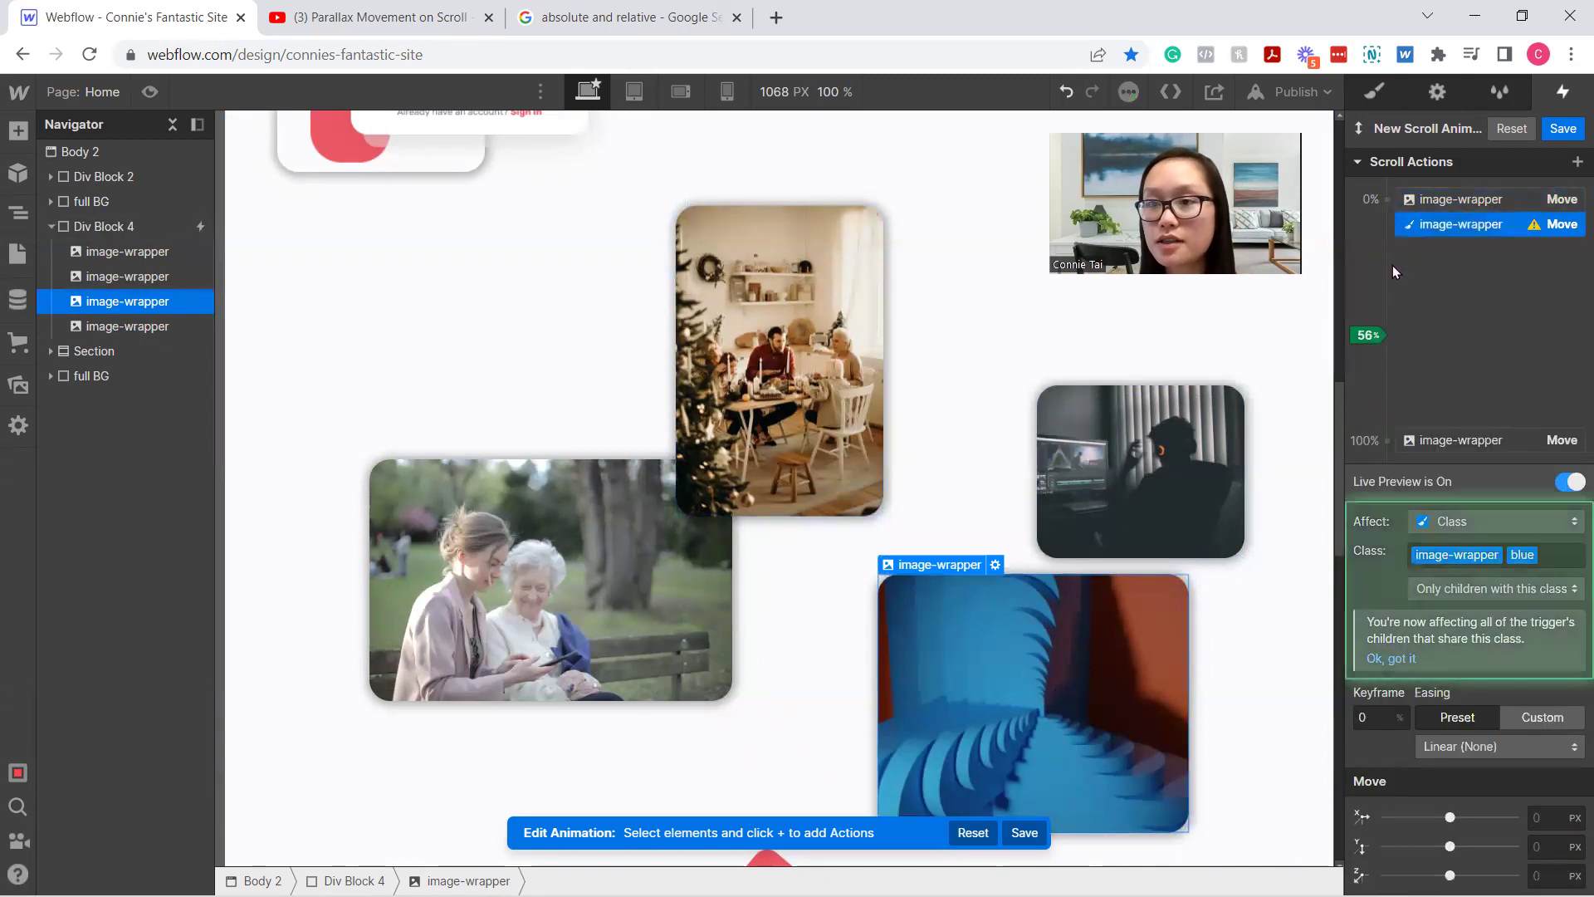
Target the blue class, affect only the selected element, and set Move Y to 177 px
{"action": "left_click", "coordinate": [1505, 555]}
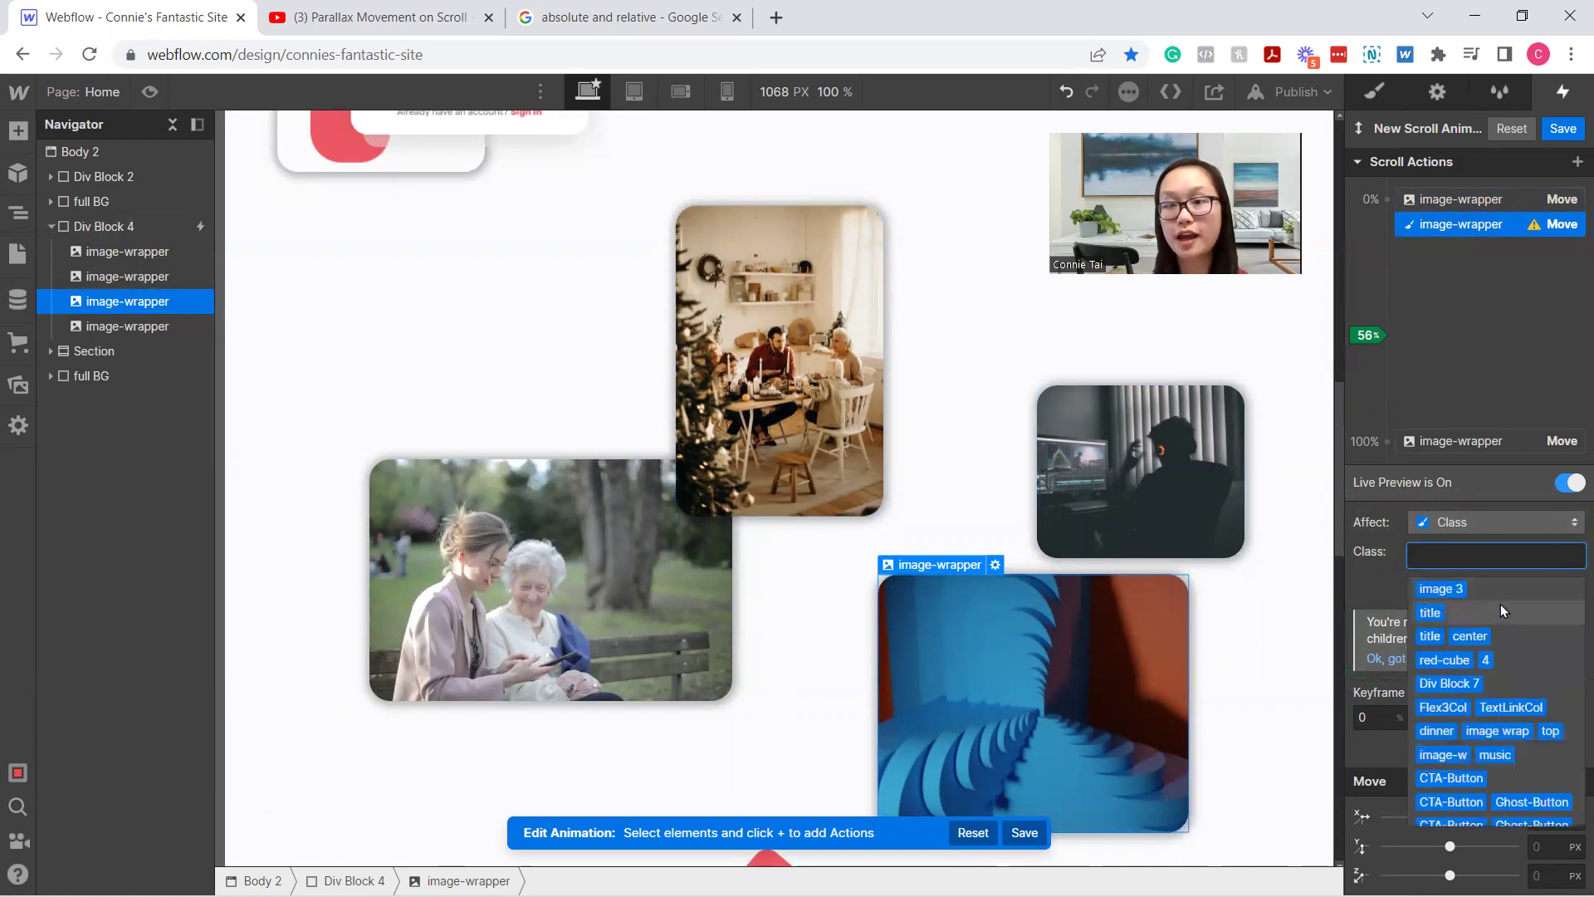
{"action": "type", "text": "blue"}
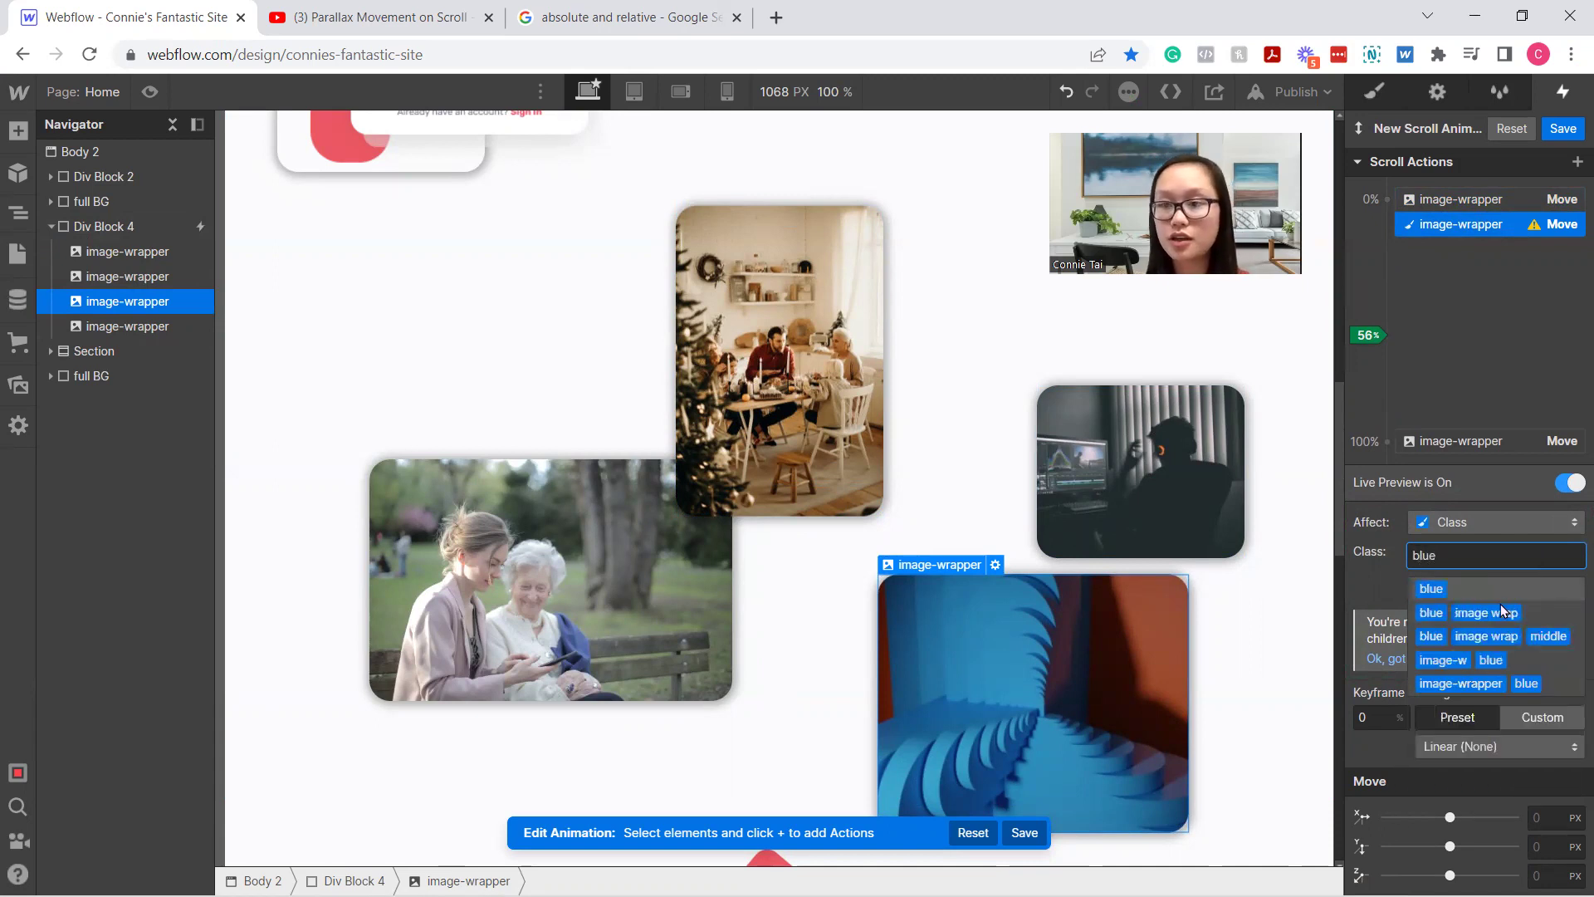
{"action": "key", "text": "Return"}
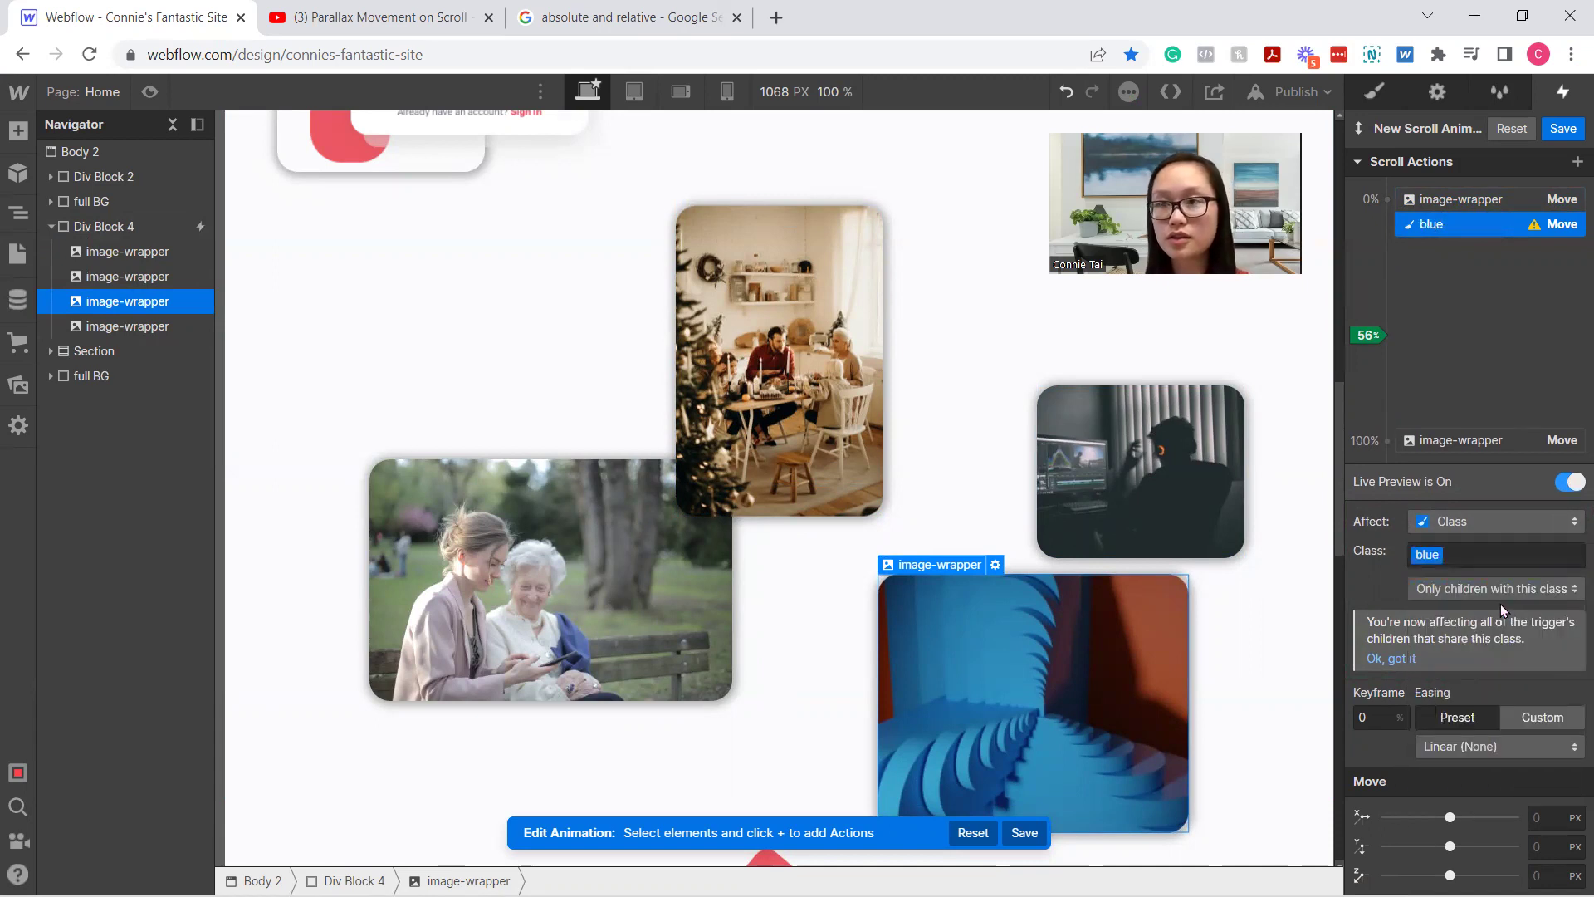
{"action": "left_click", "coordinate": [1522, 522]}
{"action": "left_click", "coordinate": [1488, 471]}
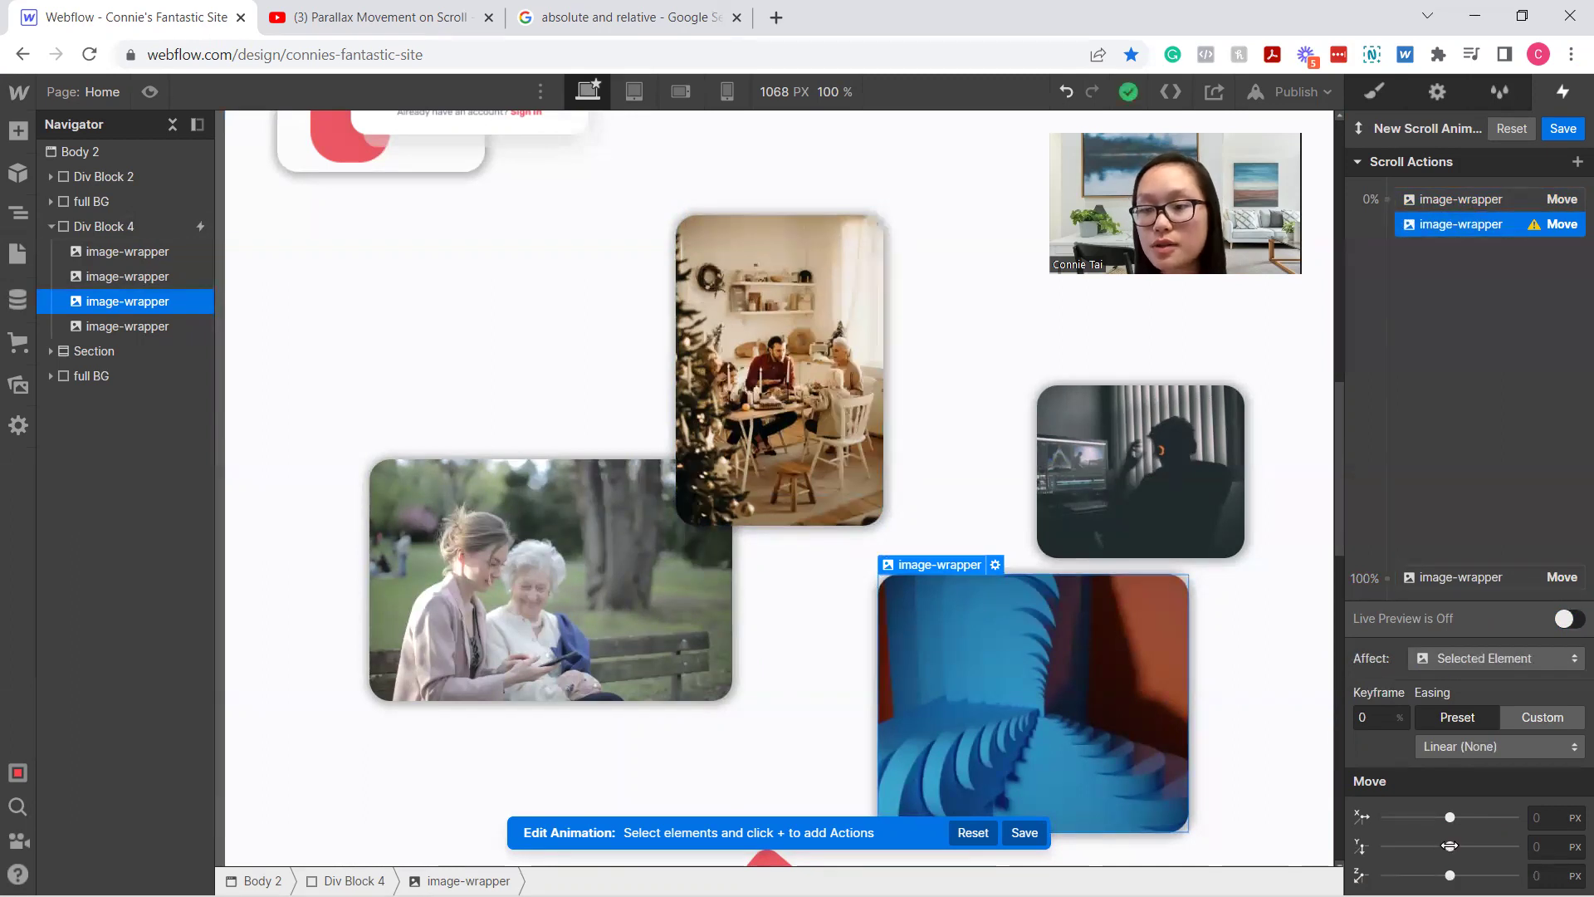
{"action": "left_click_drag", "start_coordinate": [1450, 845], "coordinate": [1473, 847]}
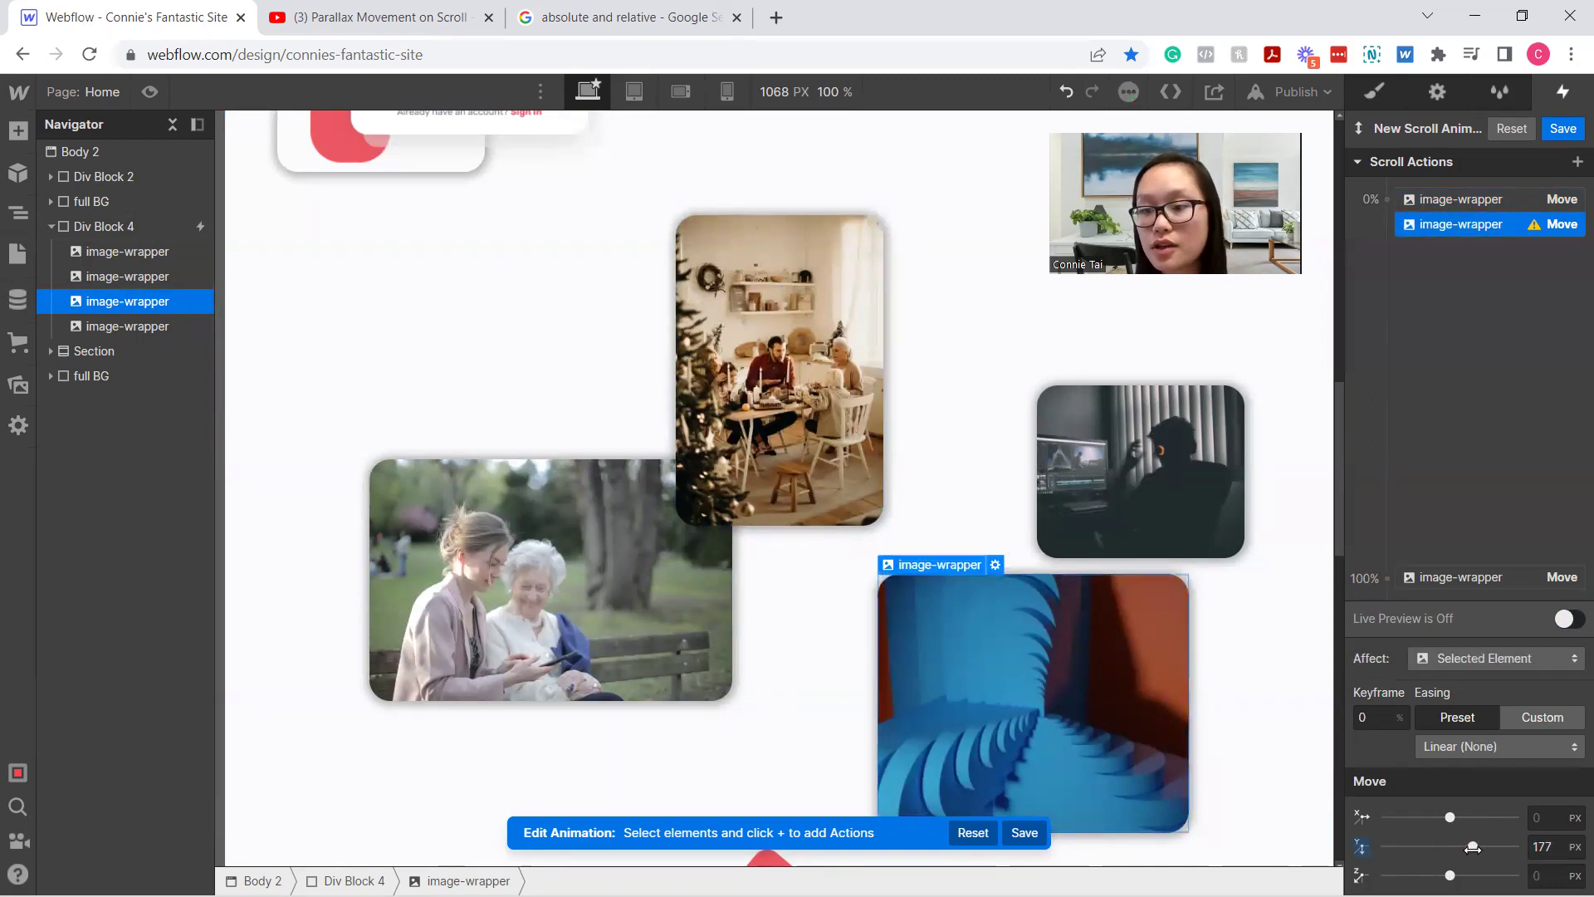
Add a 100% keyframe Move with Y -137 px and turn on live preview
{"action": "left_click", "coordinate": [1386, 579]}
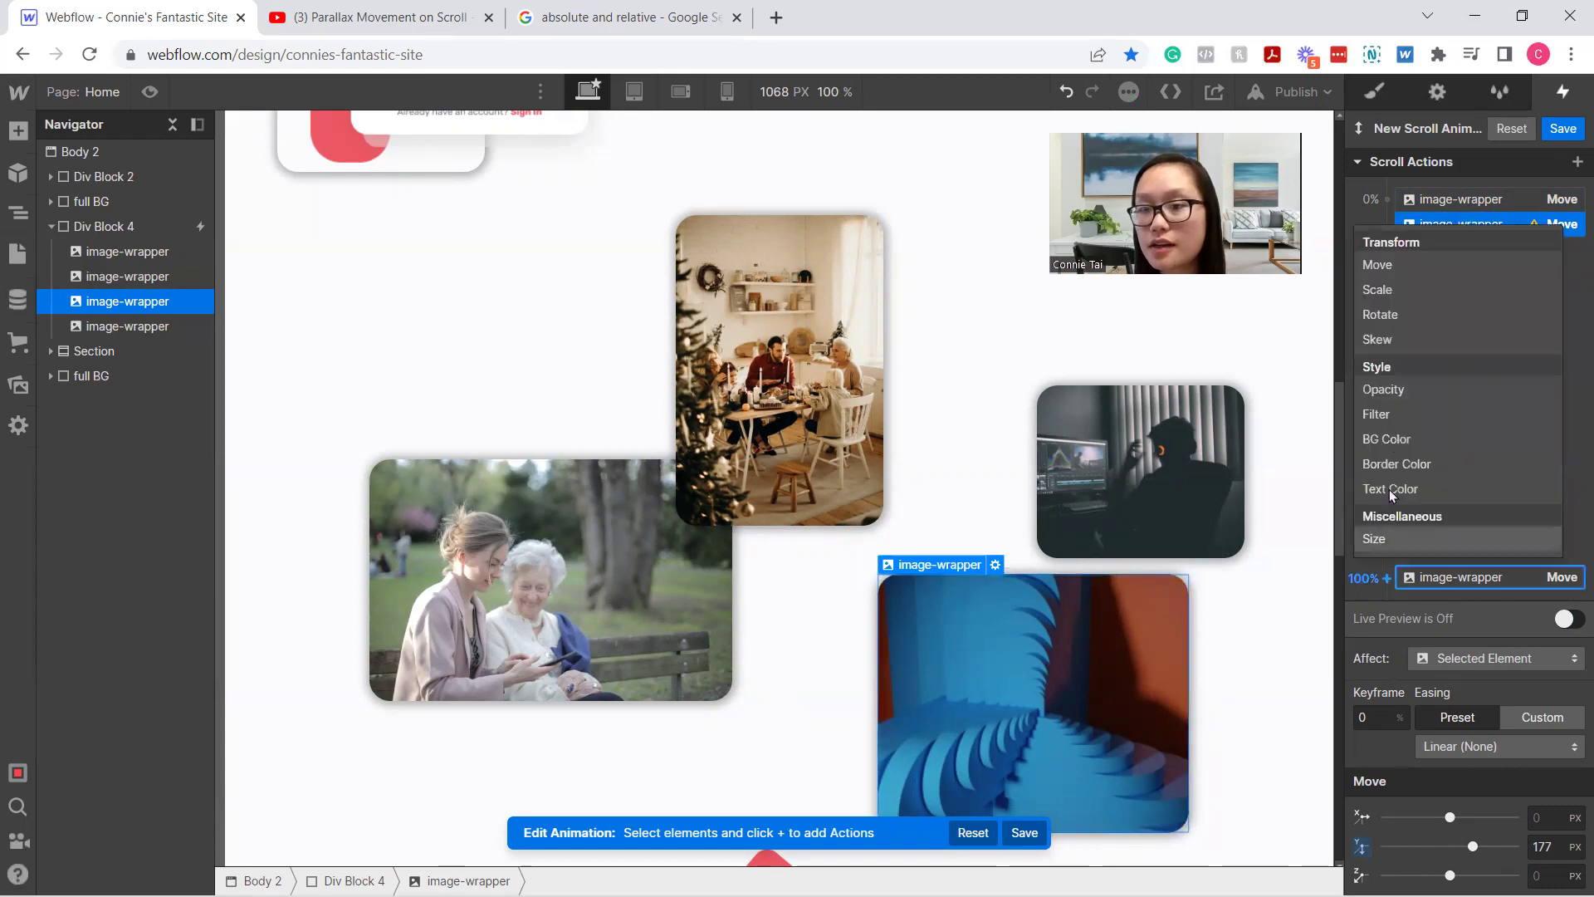
{"action": "left_click", "coordinate": [1393, 267]}
{"action": "left_click_drag", "start_coordinate": [1450, 846], "coordinate": [1432, 846]}
{"action": "left_click", "coordinate": [1565, 621]}
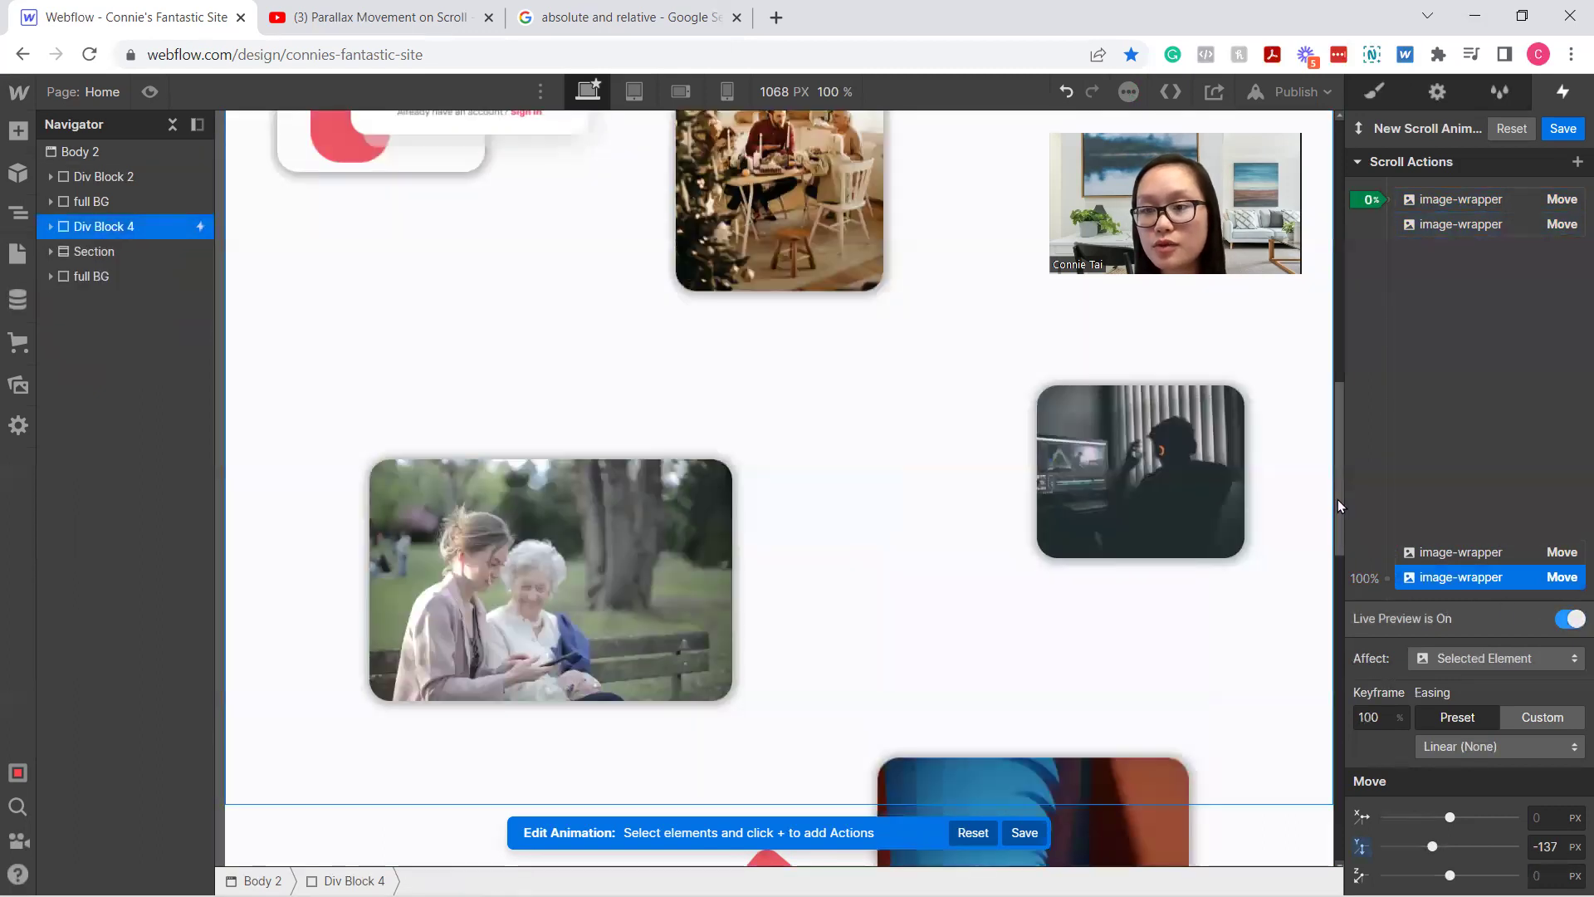
{"action": "mouse_move", "coordinate": [1338, 500]}
{"action": "left_mouse_down"}
{"action": "mouse_move", "coordinate": [1343, 545]}
{"action": "mouse_move", "coordinate": [1343, 502]}
{"action": "left_mouse_up"}
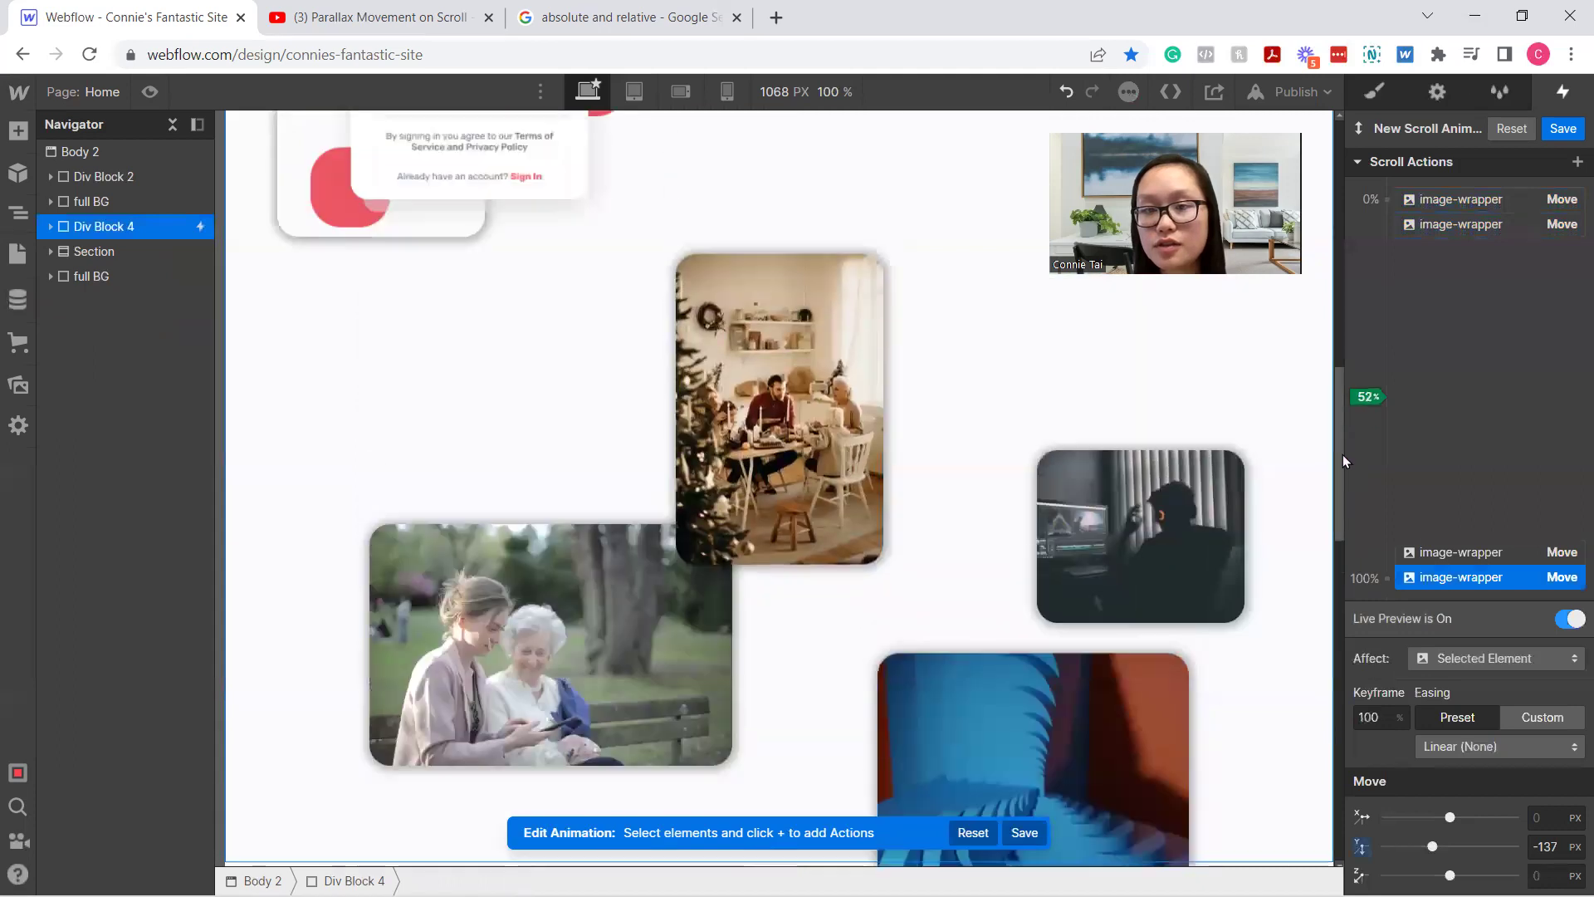
{"action": "scroll", "coordinate": [1343, 455], "scroll_direction": "down", "scroll_amount": 5}
{"action": "scroll", "coordinate": [1352, 530], "scroll_direction": "up", "scroll_amount": 3}
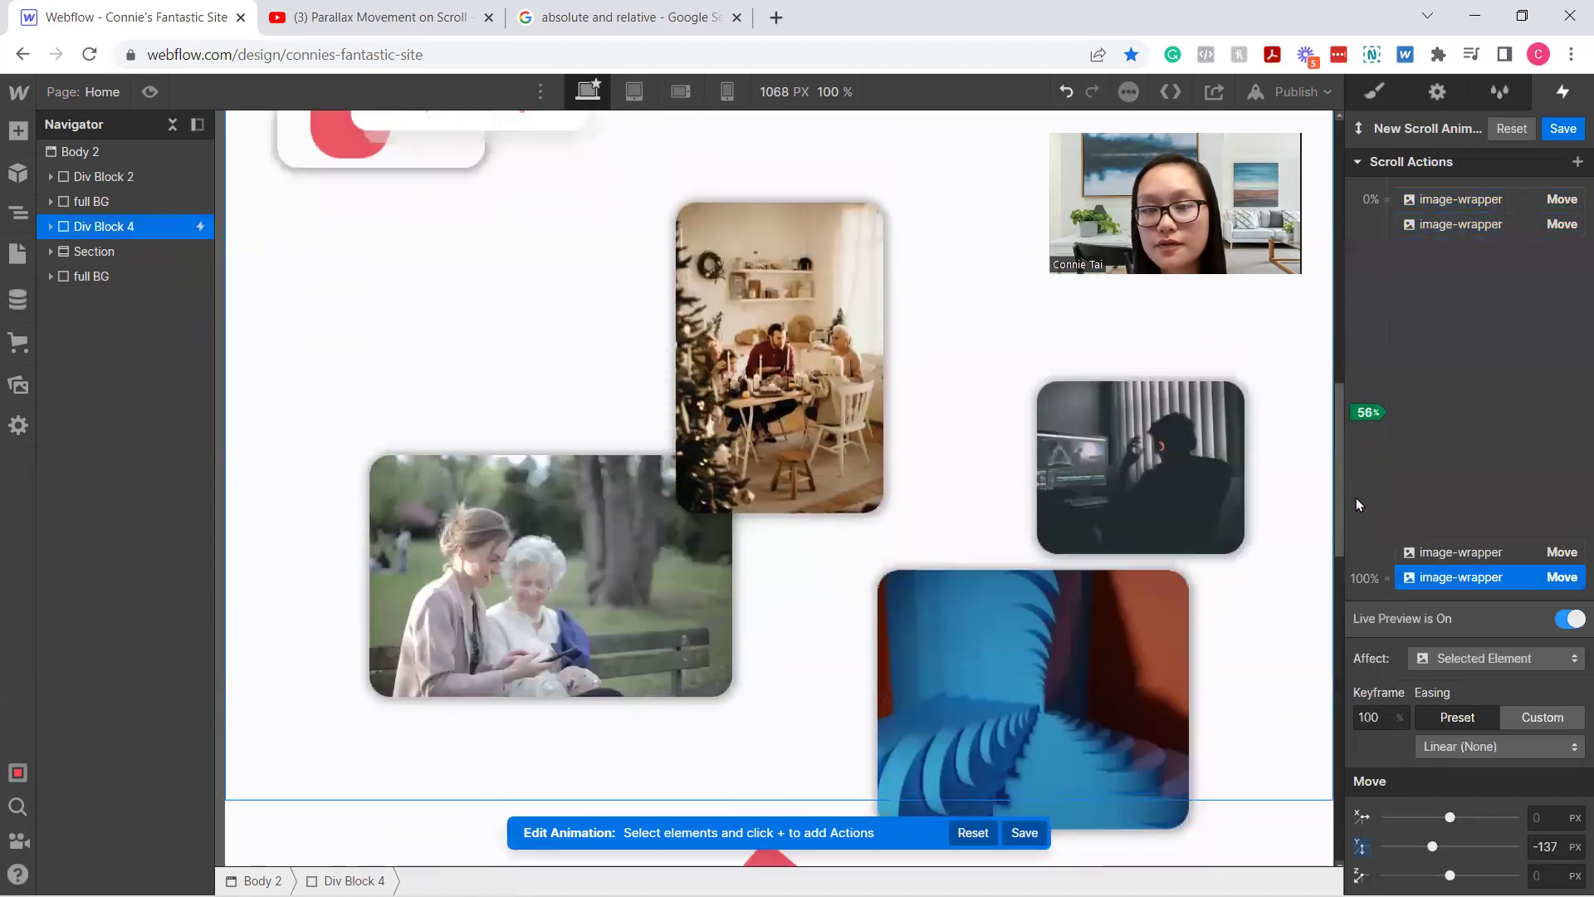
{"action": "scroll", "coordinate": [1357, 498], "scroll_direction": "down", "scroll_amount": 4}
{"action": "scroll", "coordinate": [1353, 506], "scroll_direction": "up", "scroll_amount": 3}
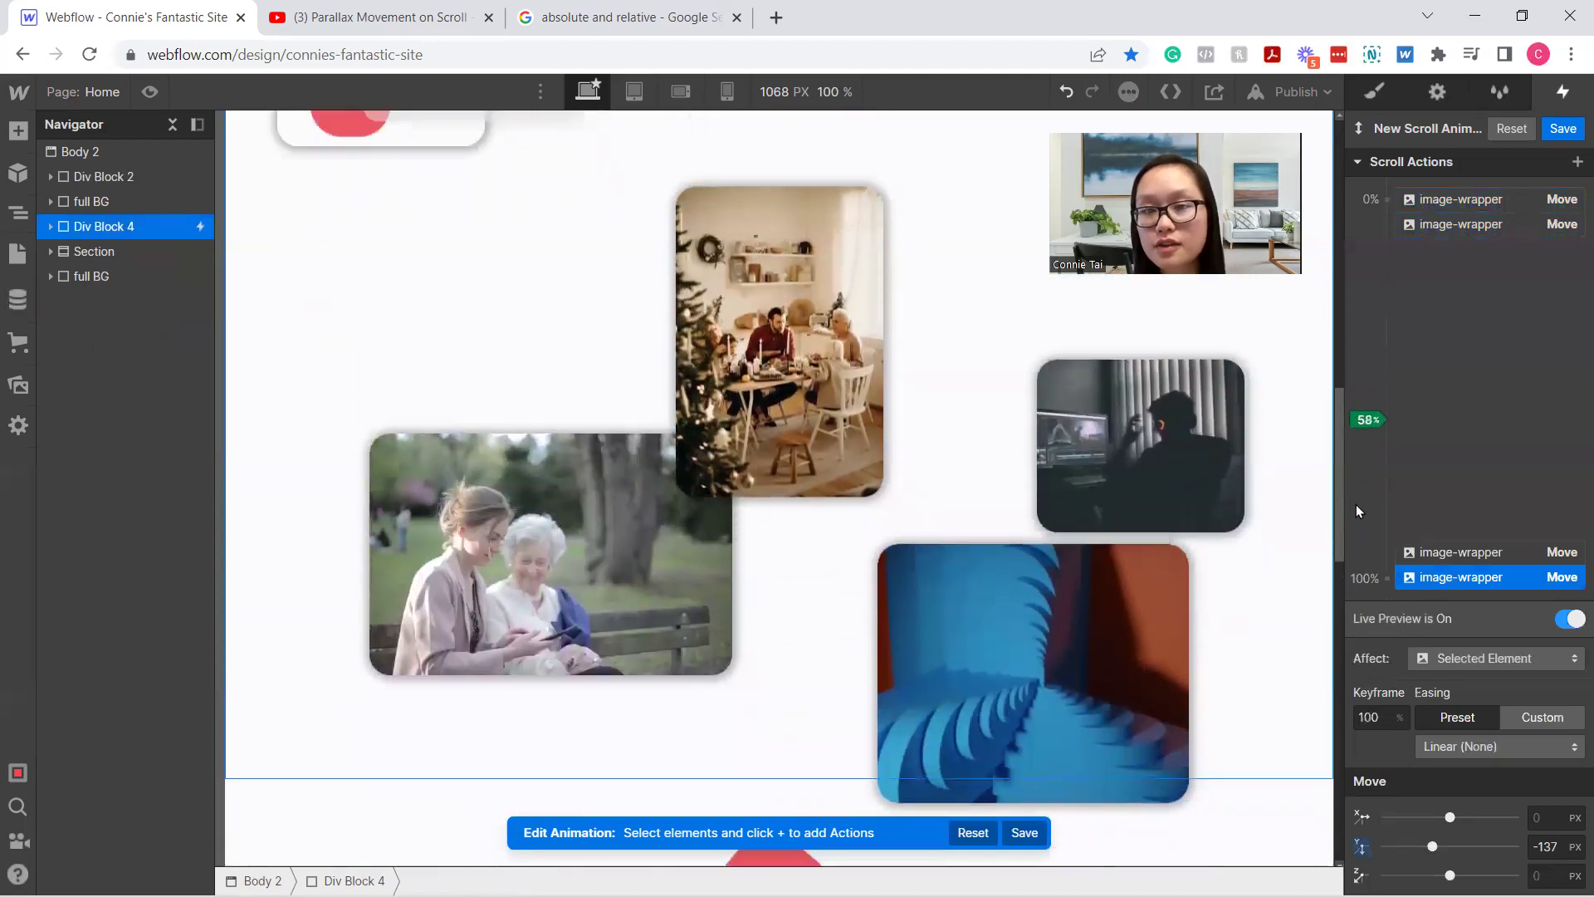